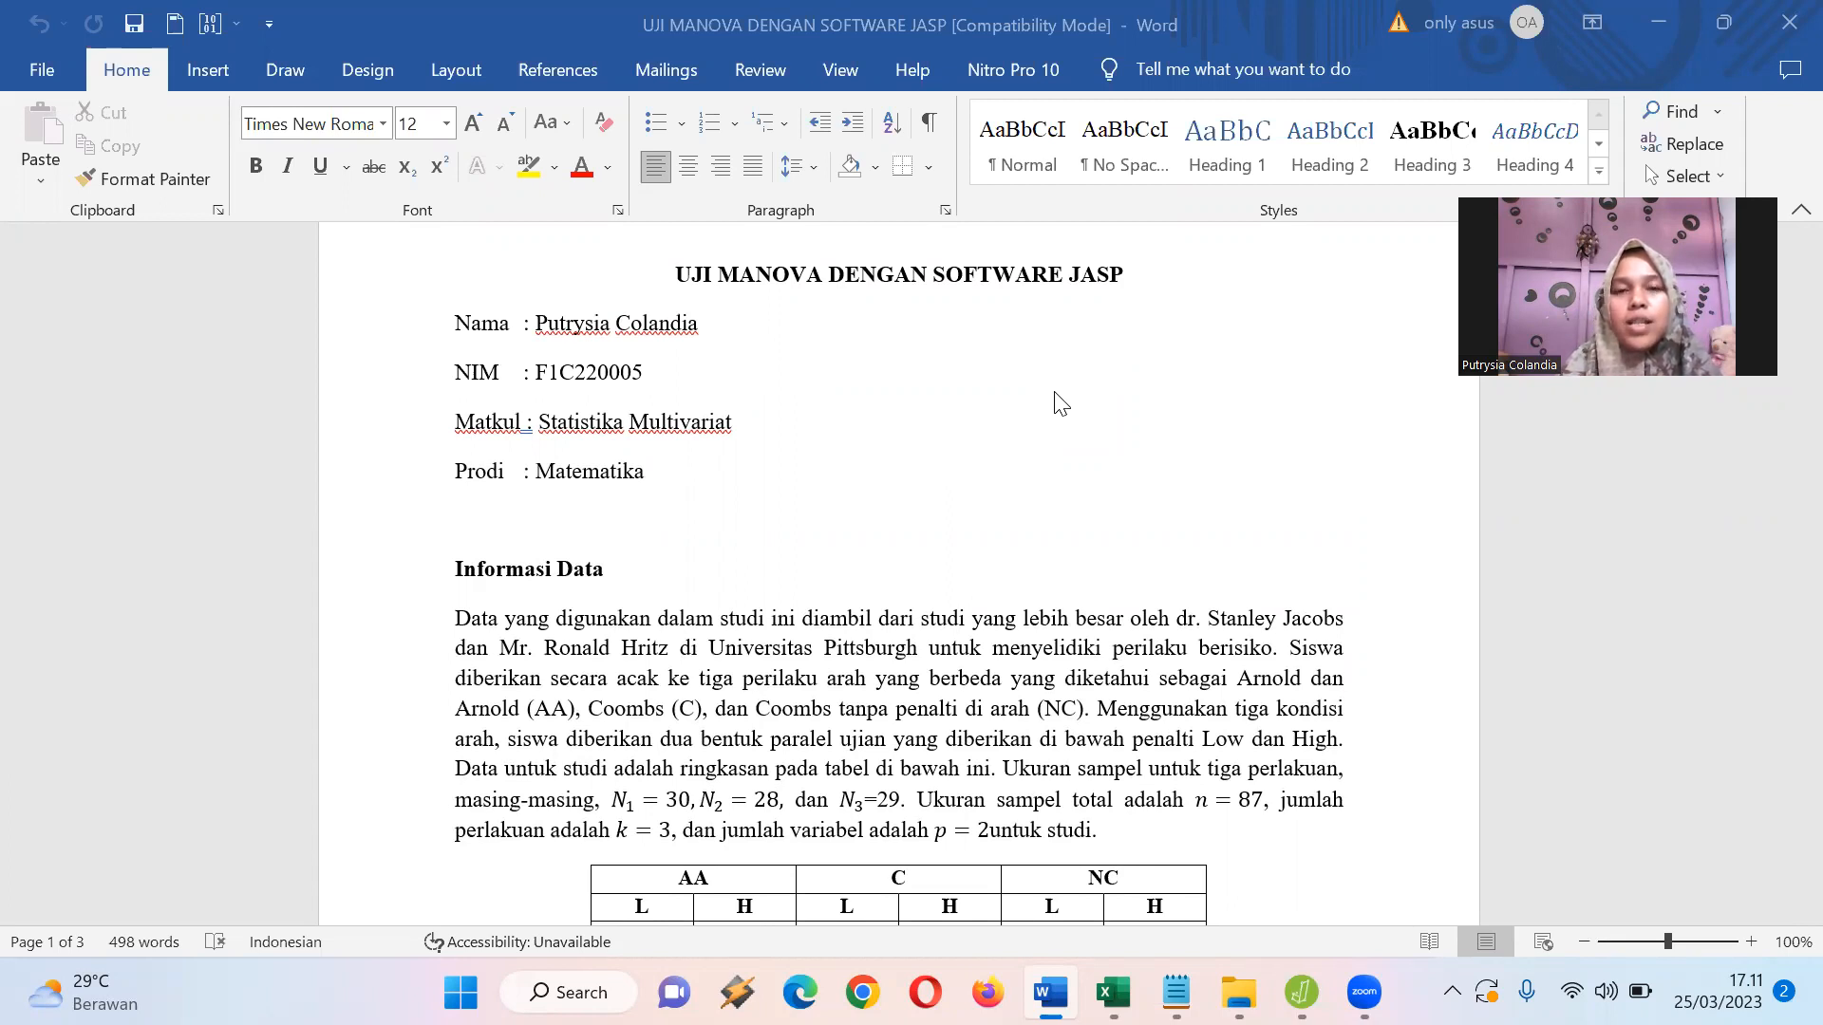
Read the Informasi Data description and review the AA, C and NC score table in the document.
scroll(985, 517, "down", 5)
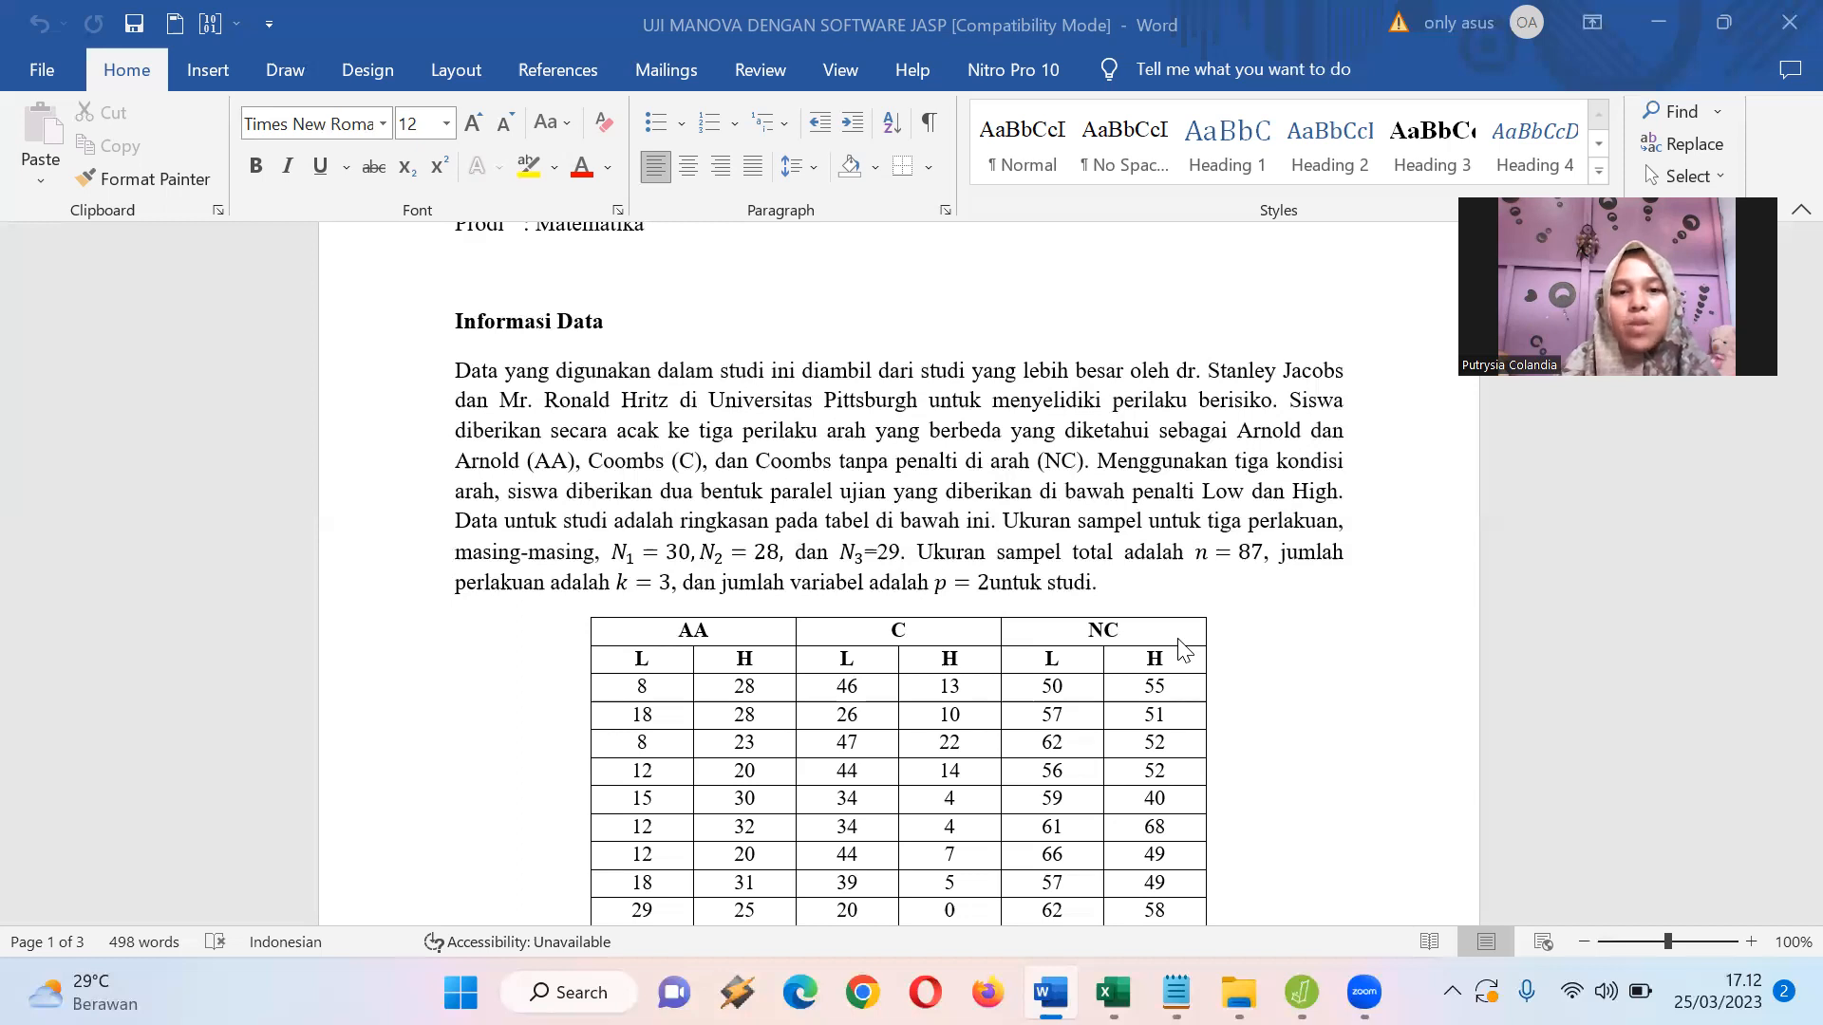
scroll(1142, 658, "down", 6)
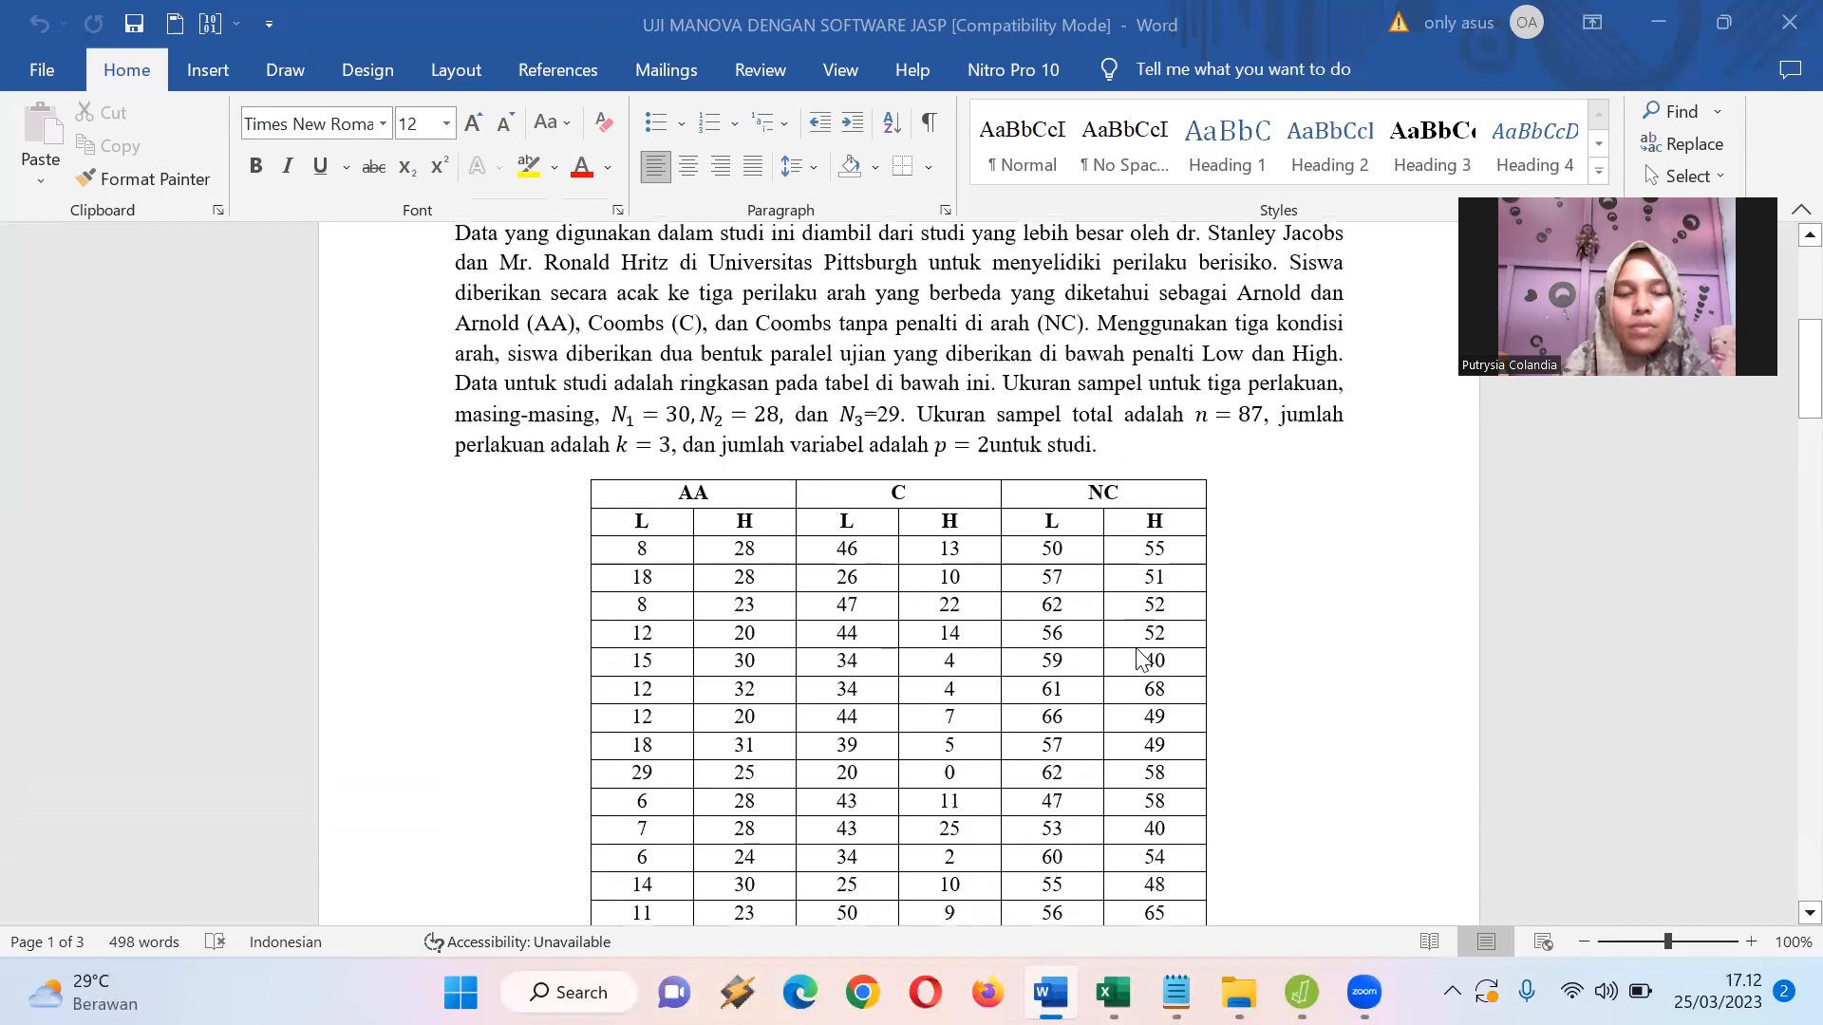
scroll(1142, 658, "down", 2)
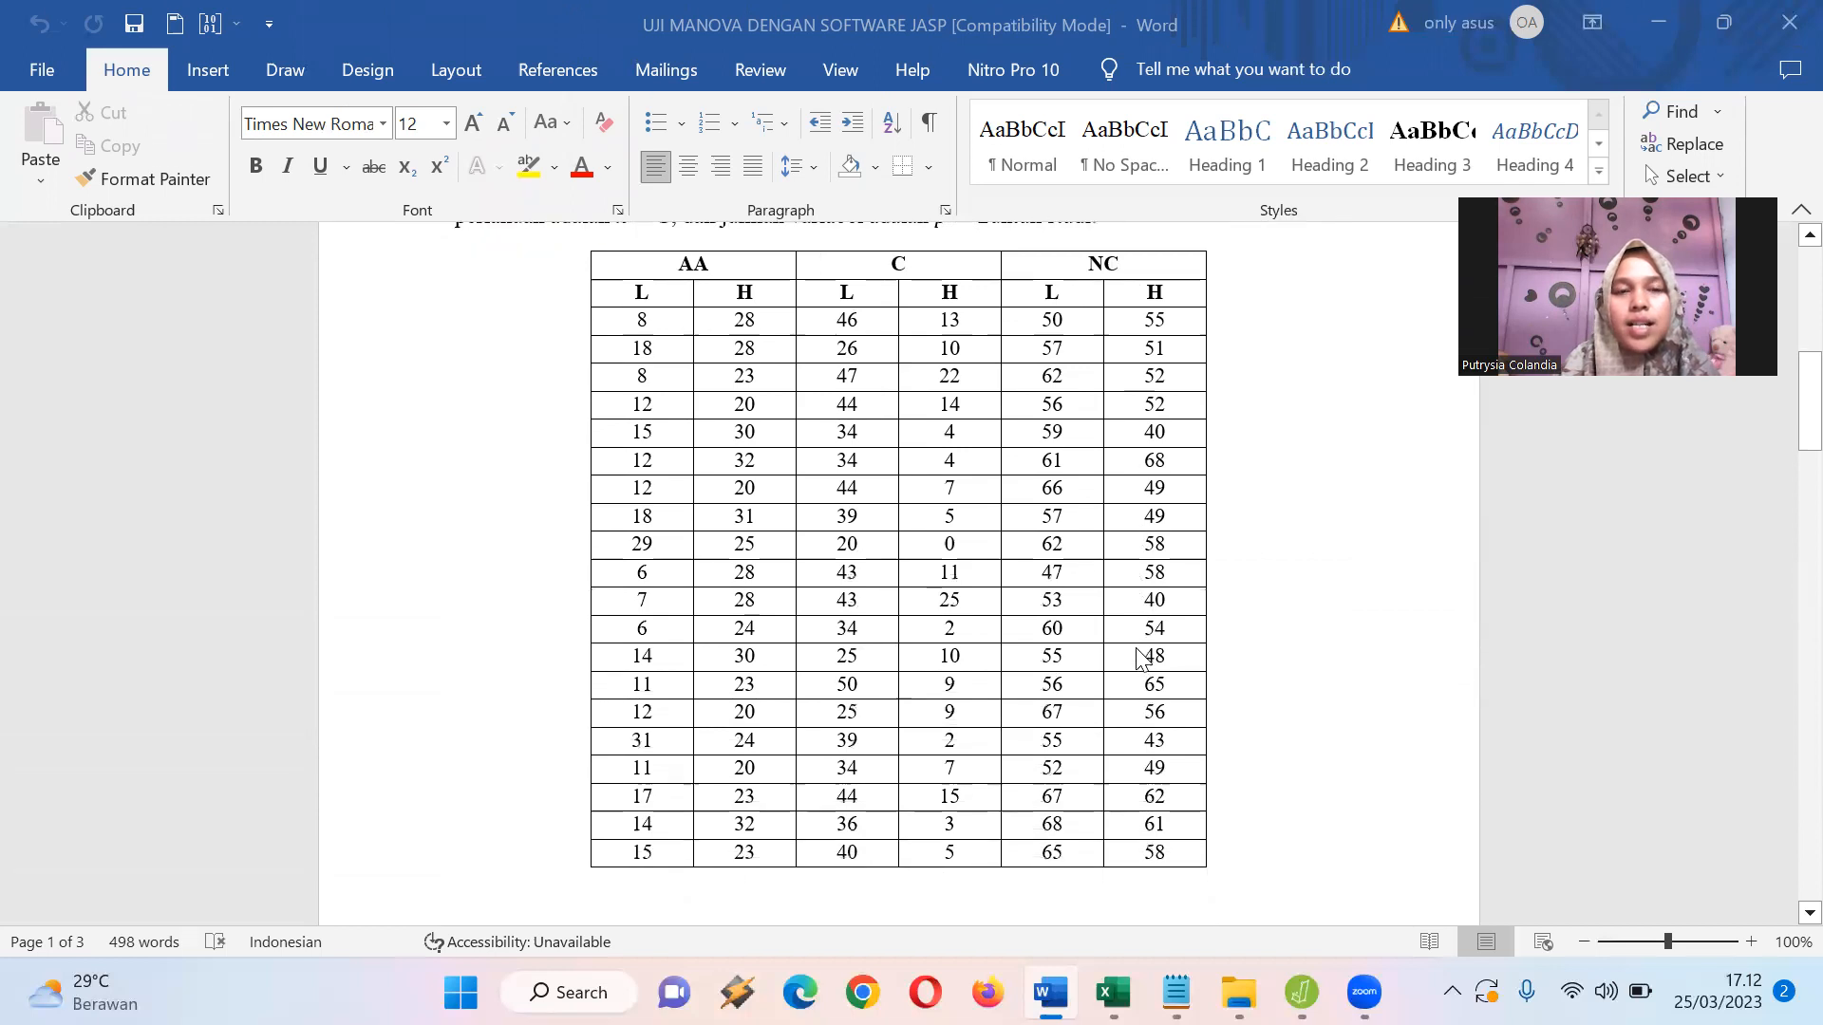
scroll(1143, 658, "up", 3)
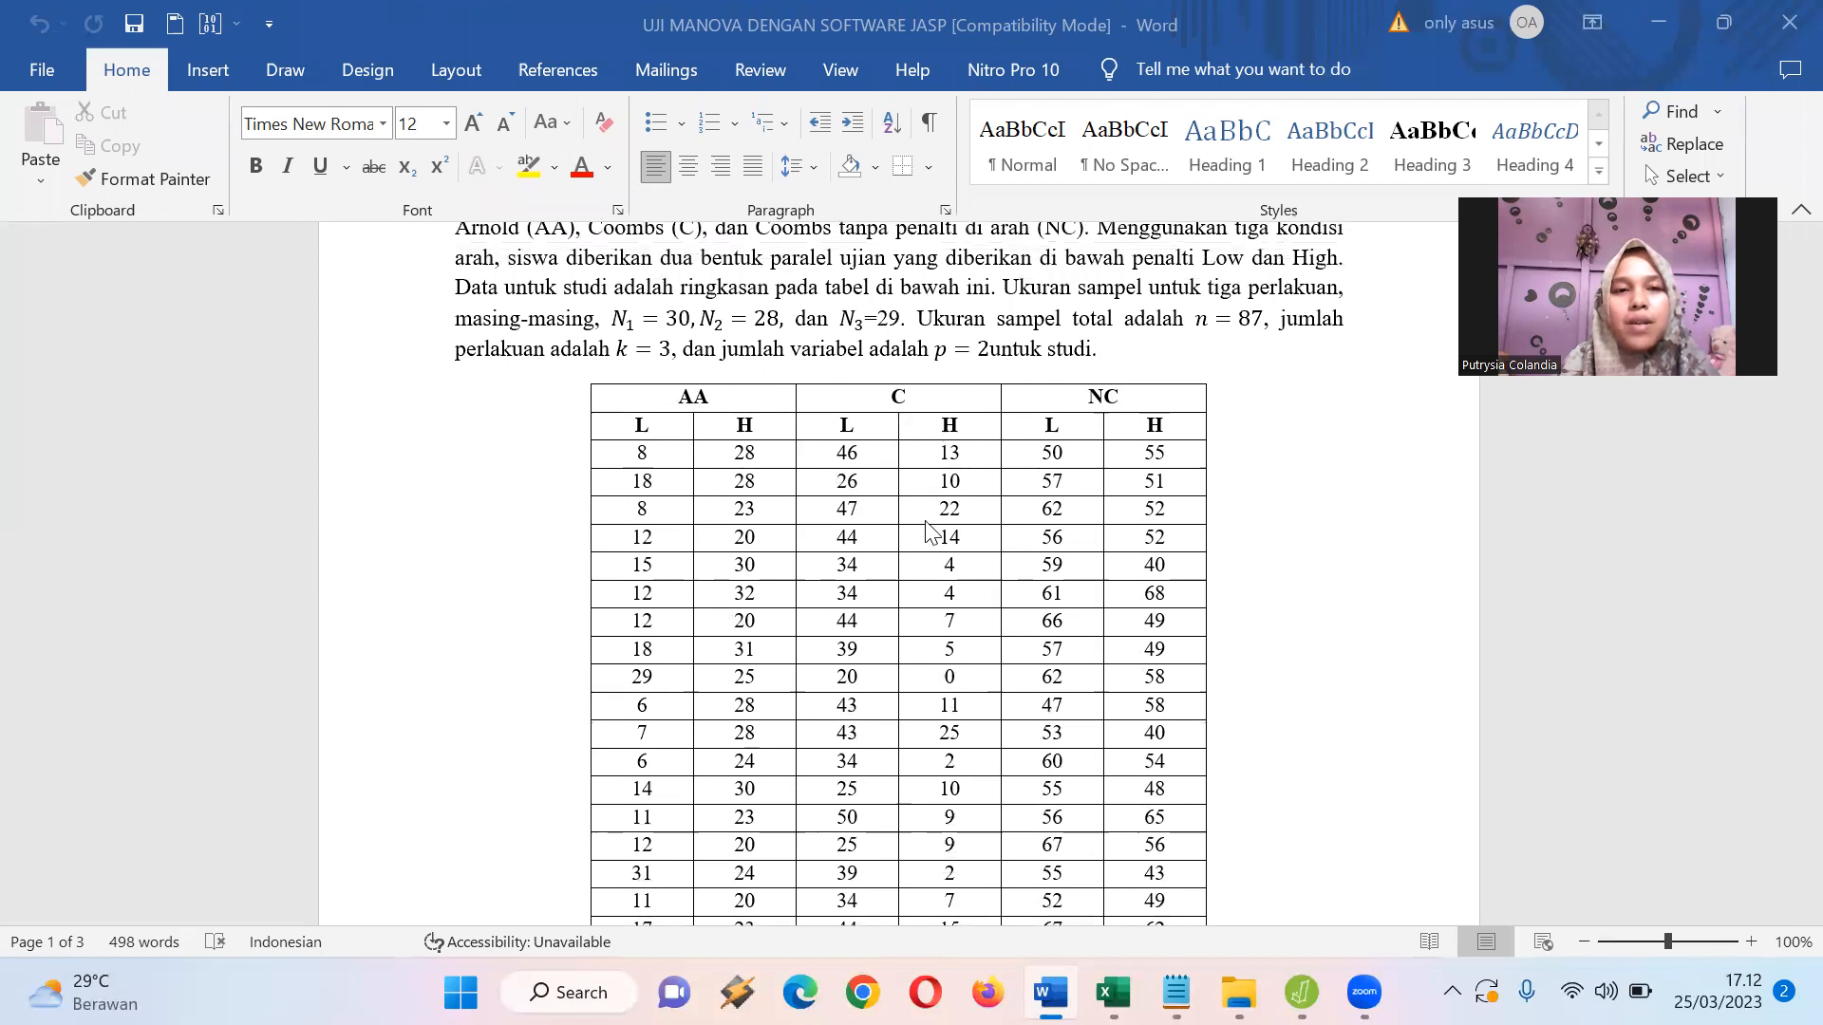
scroll(949, 508, "down", 4)
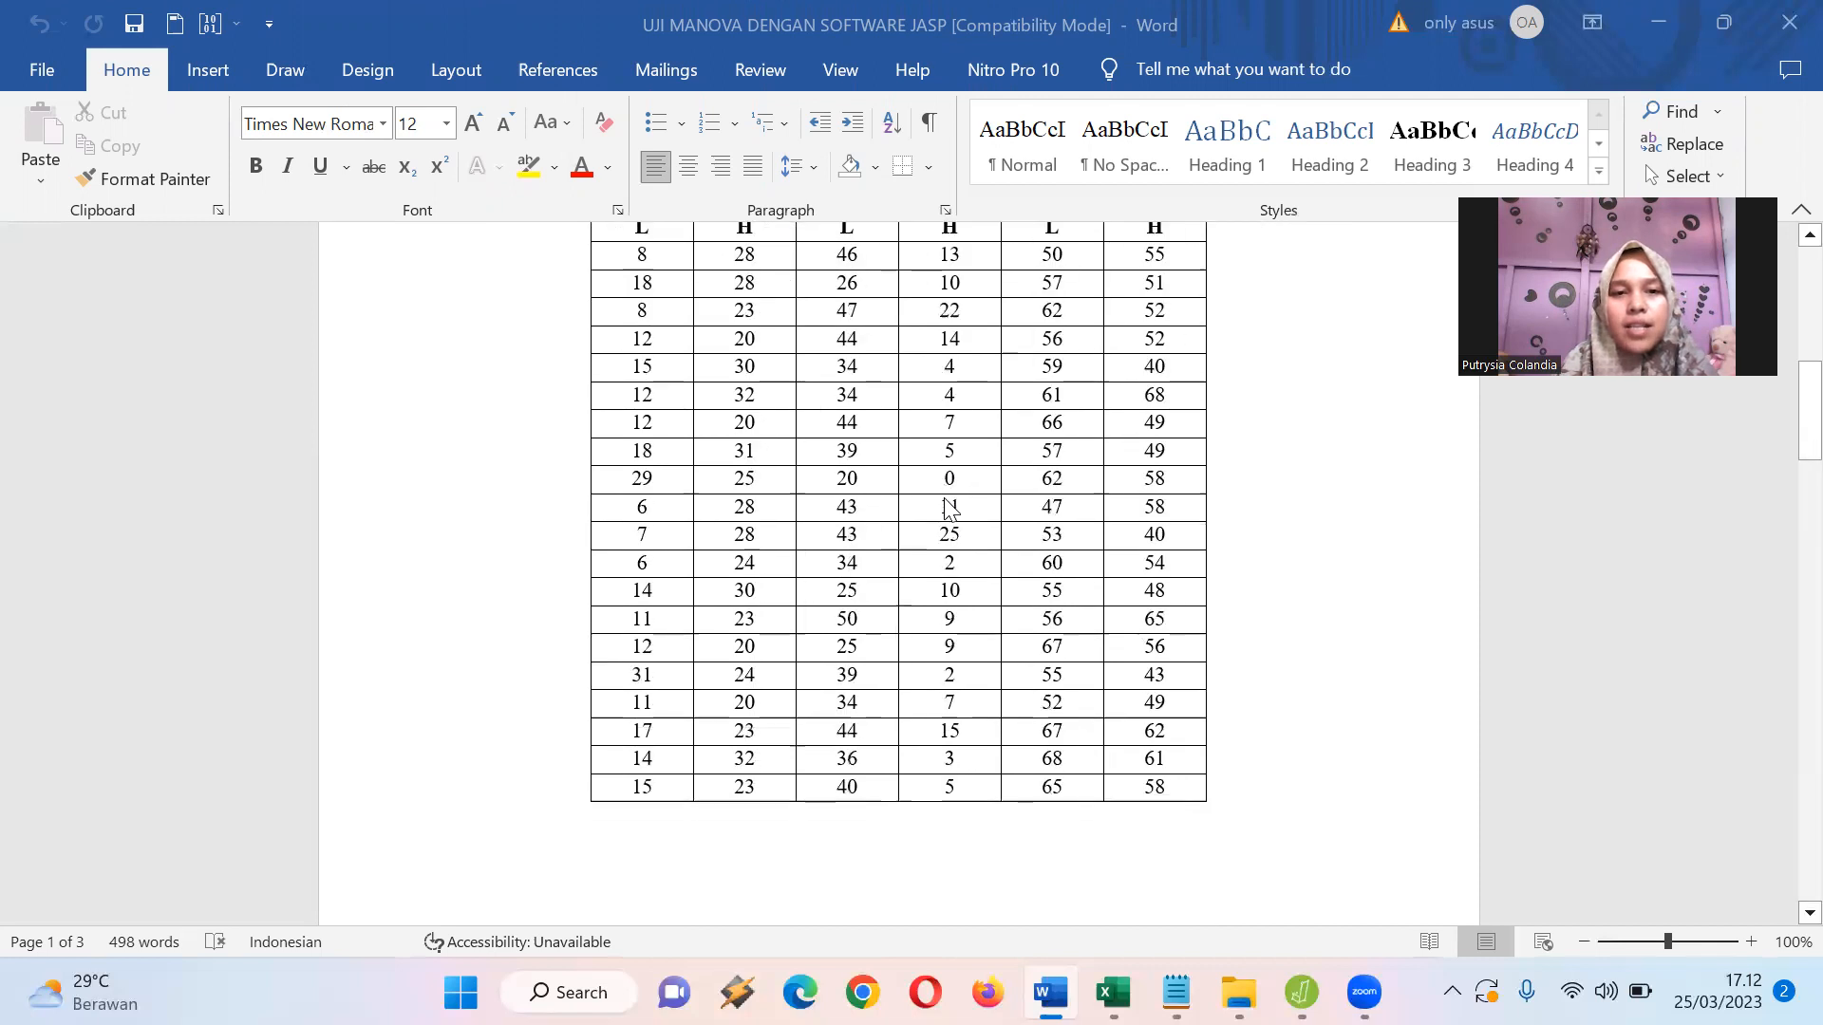
scroll(950, 508, "down", 8)
scroll(947, 506, "up", 5)
scroll(946, 508, "up", 15)
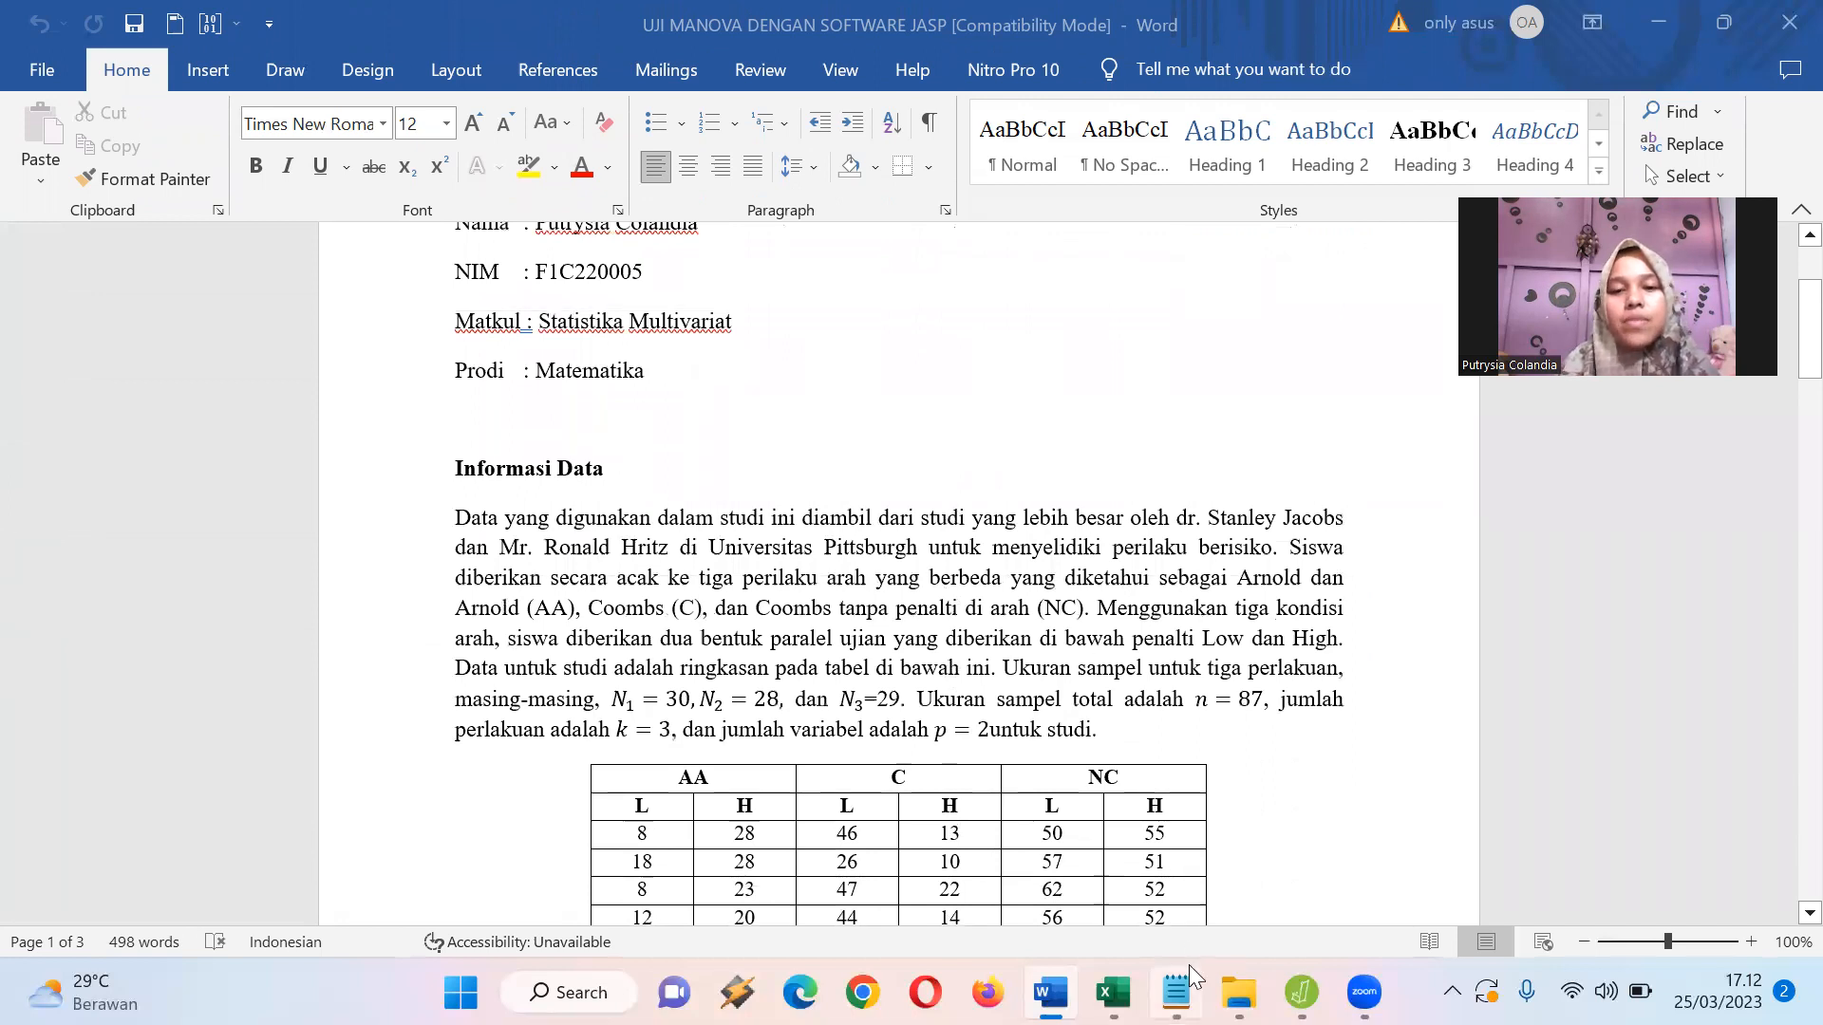
Switch to the Manova workbook in Excel and review the research hypotheses, statistical hypotheses, significance level and decision rules.
mouse_move(1112, 993)
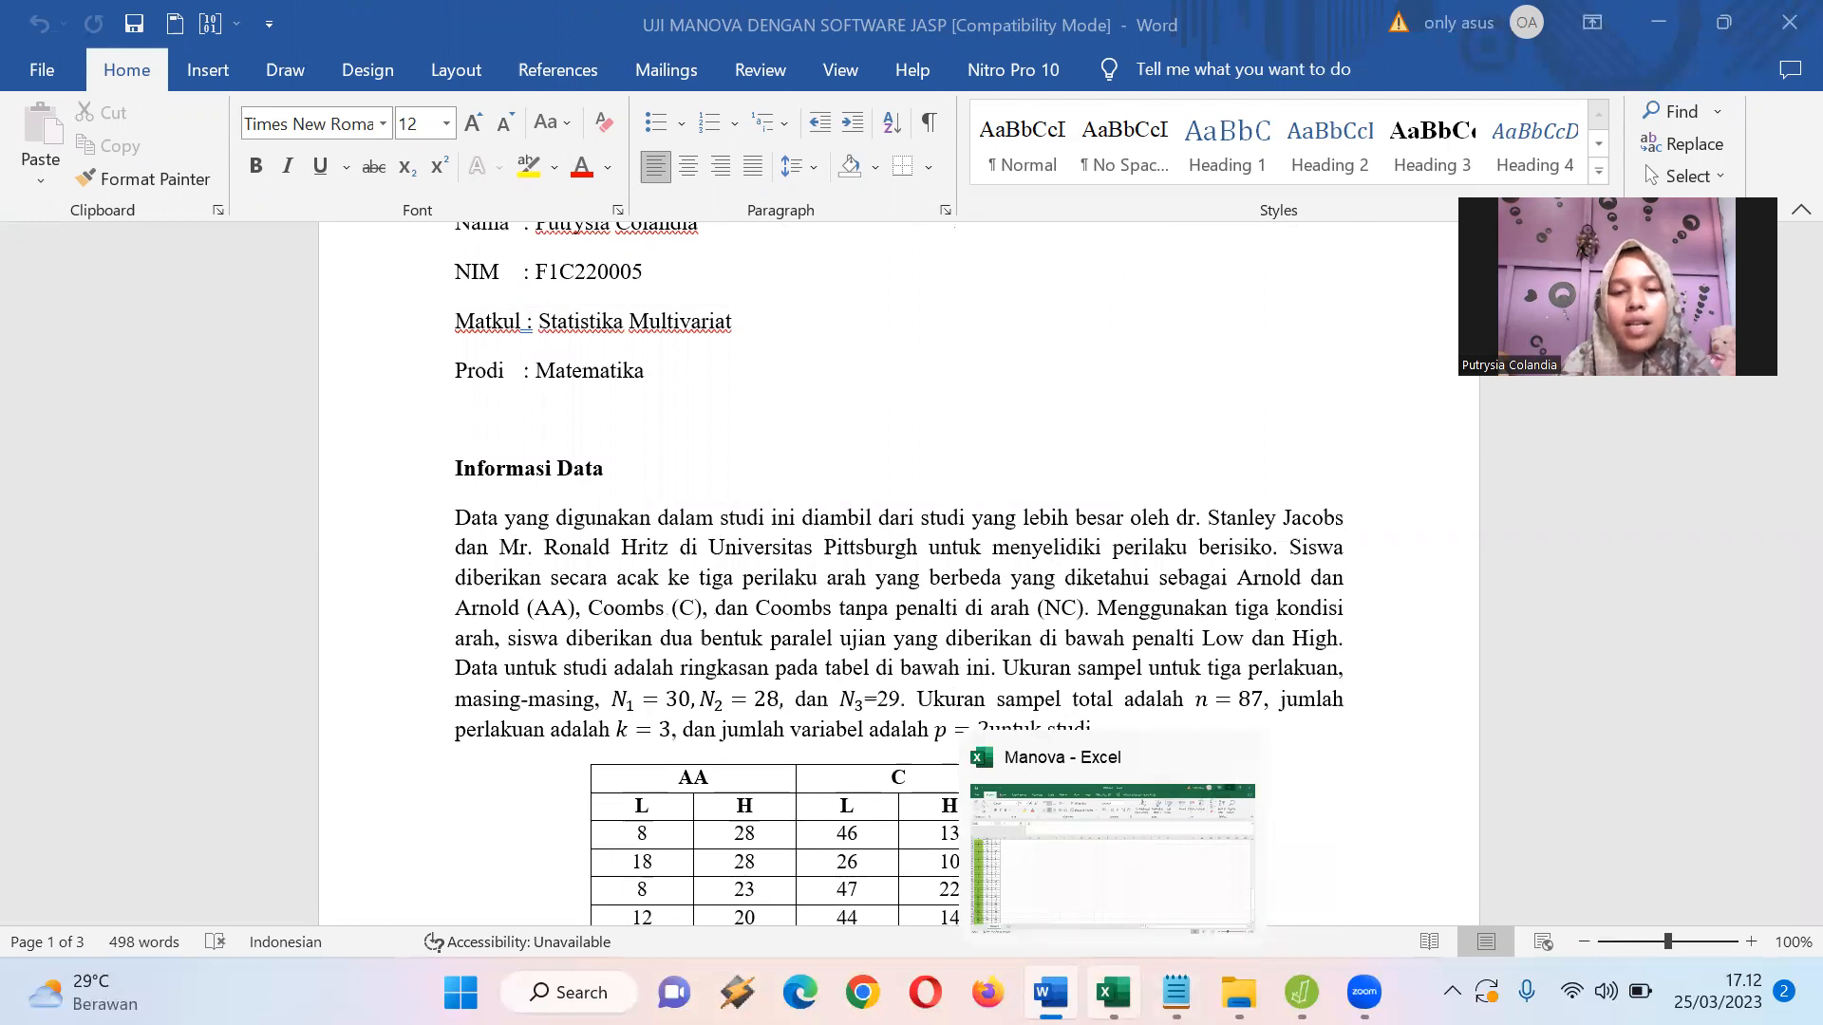
left_click(1112, 992)
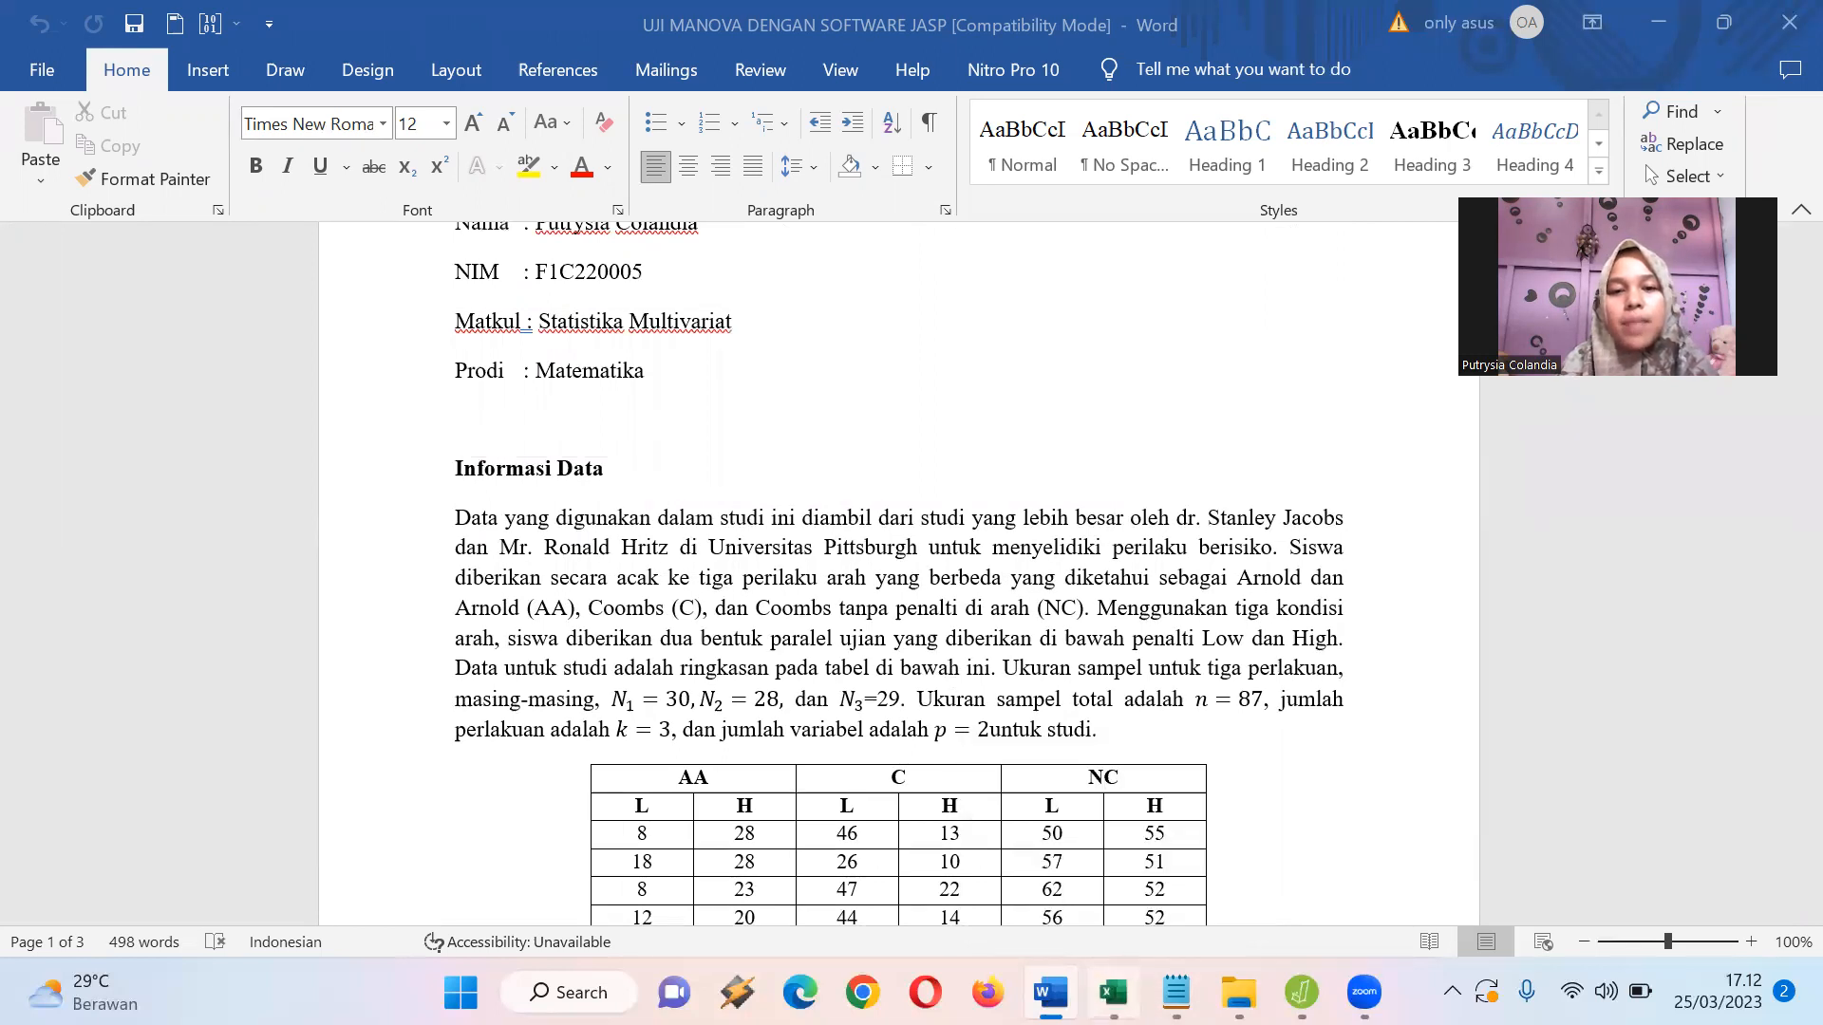
scroll(226, 544, "up", 20)
scroll(226, 544, "down", 2)
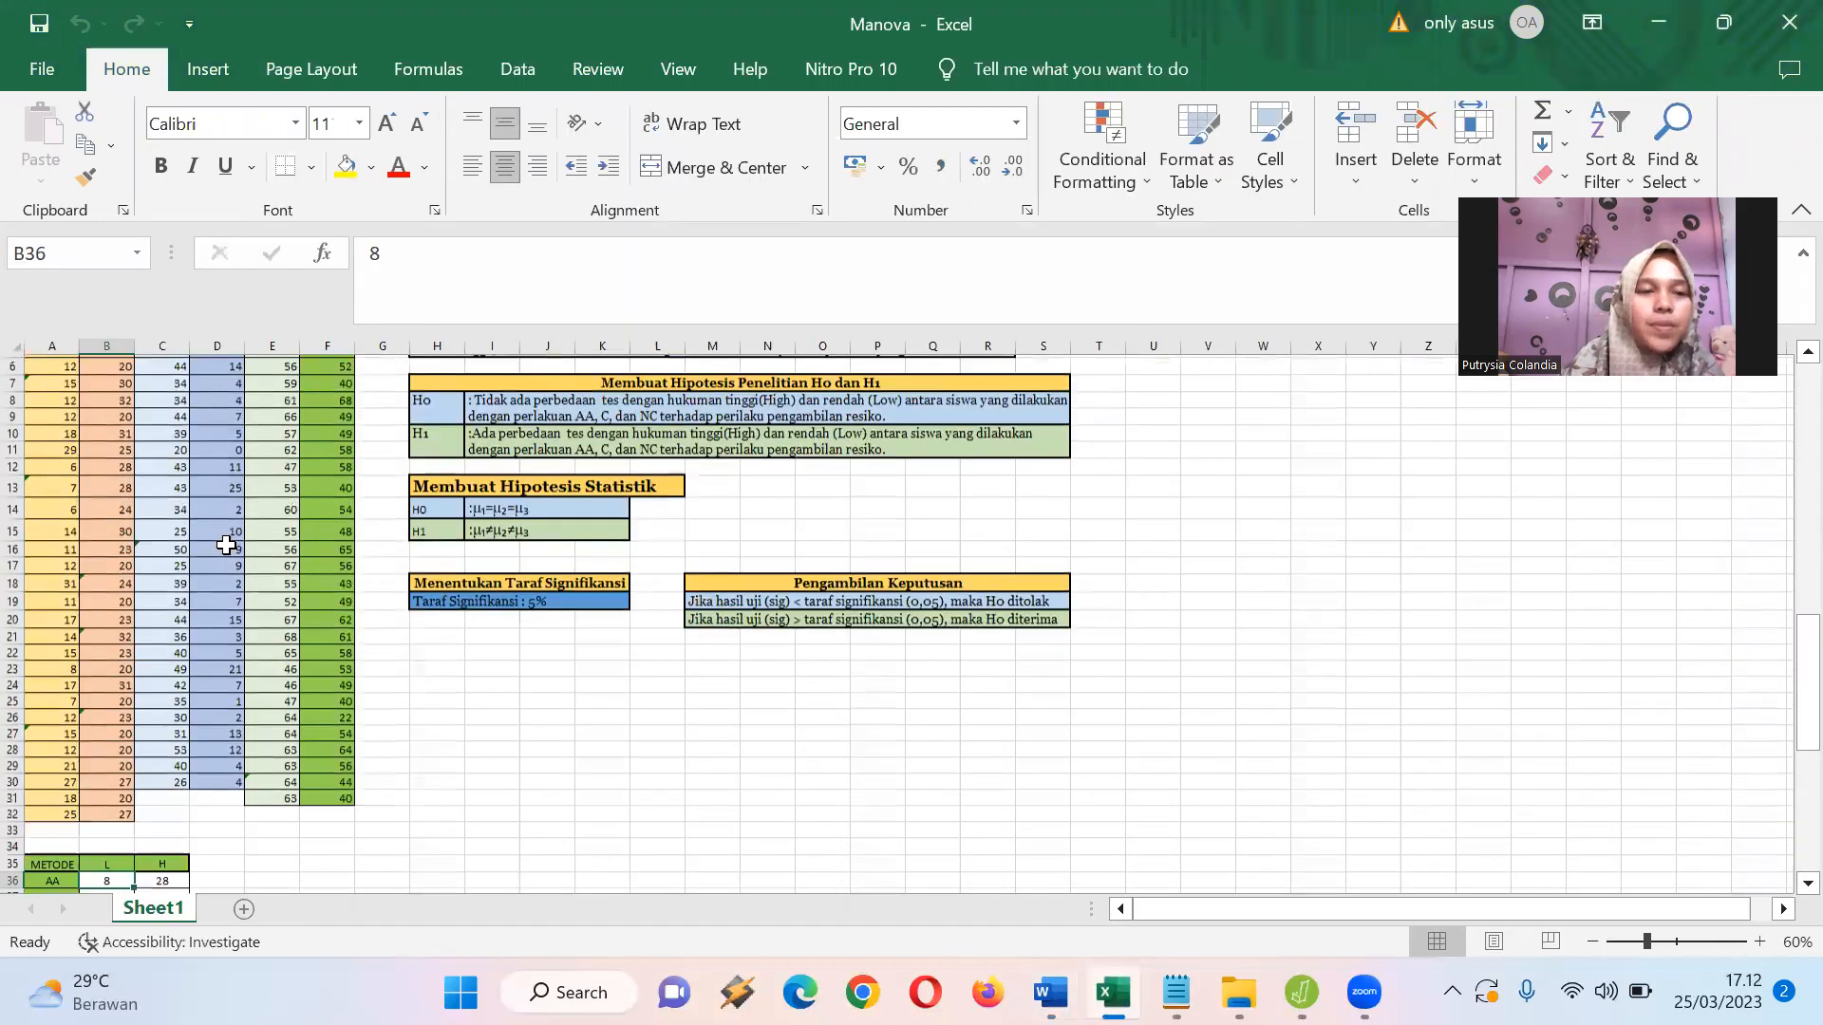
scroll(226, 544, "up", 3)
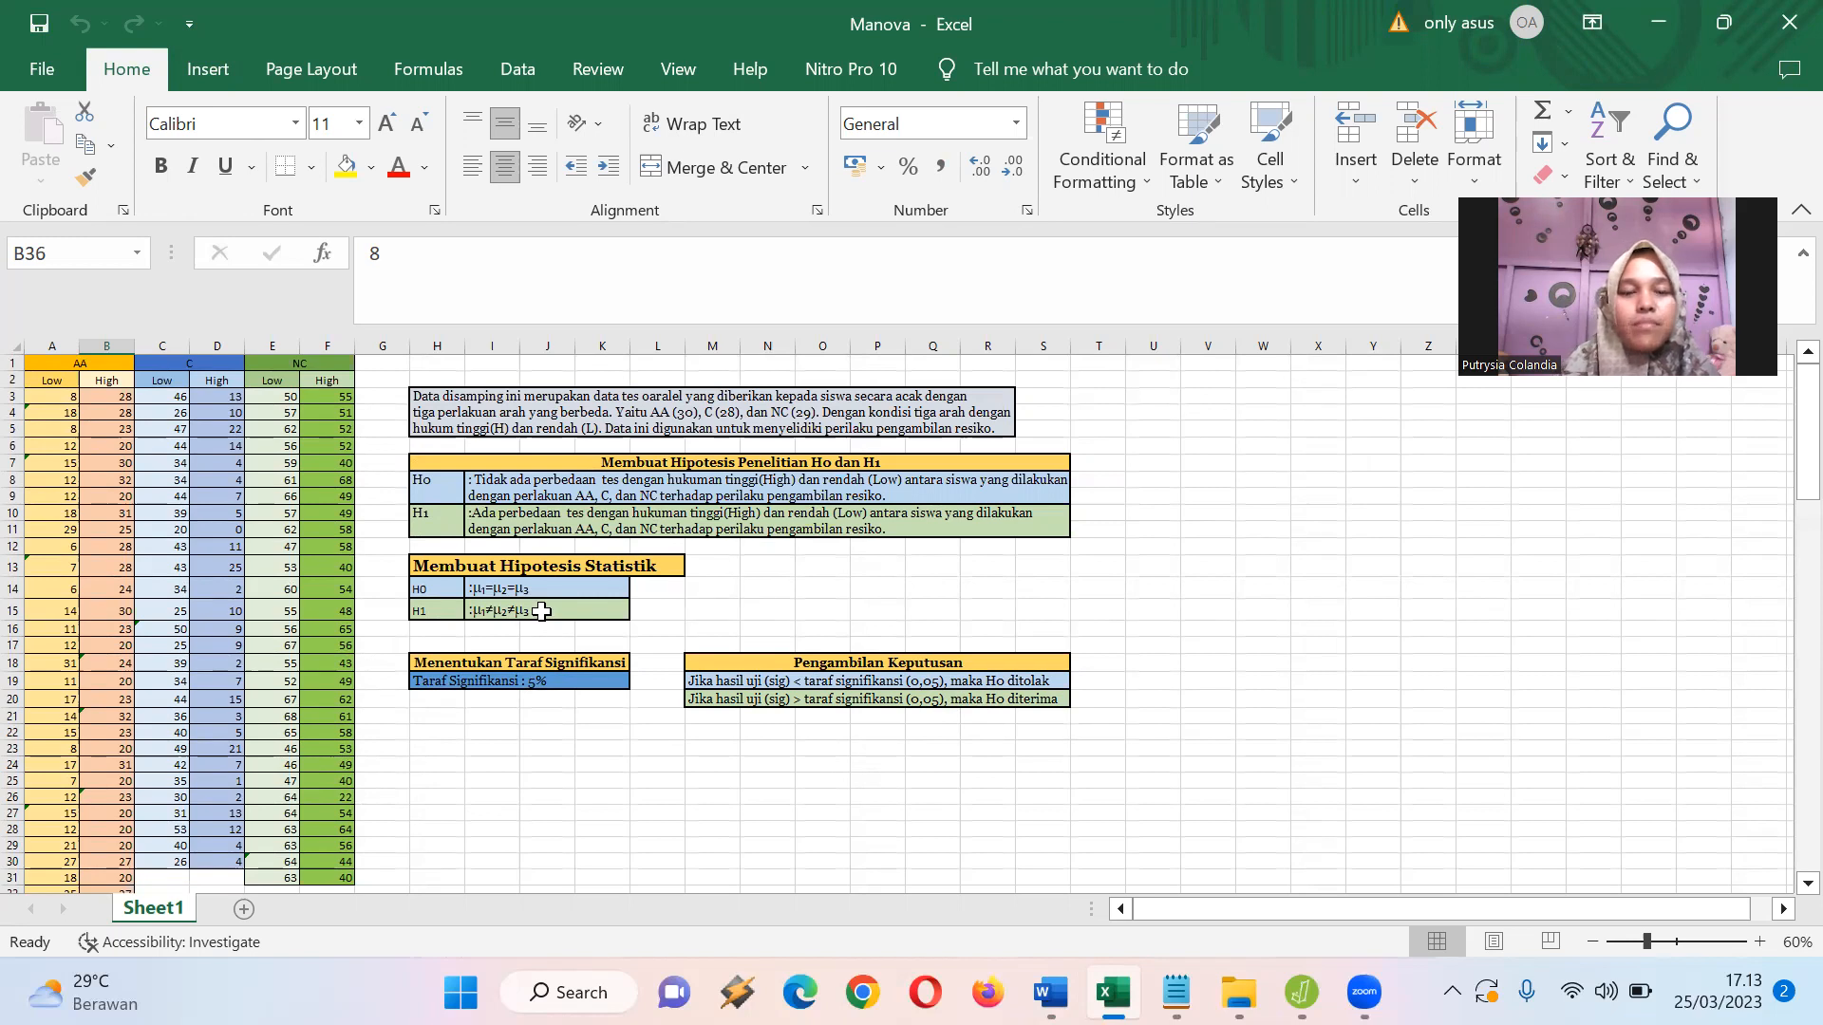
Examine the restructured METODE, L and H table from row 35 through the AA, C and NC groups to its end.
scroll(541, 611, "down", 6)
scroll(541, 611, "up", 1)
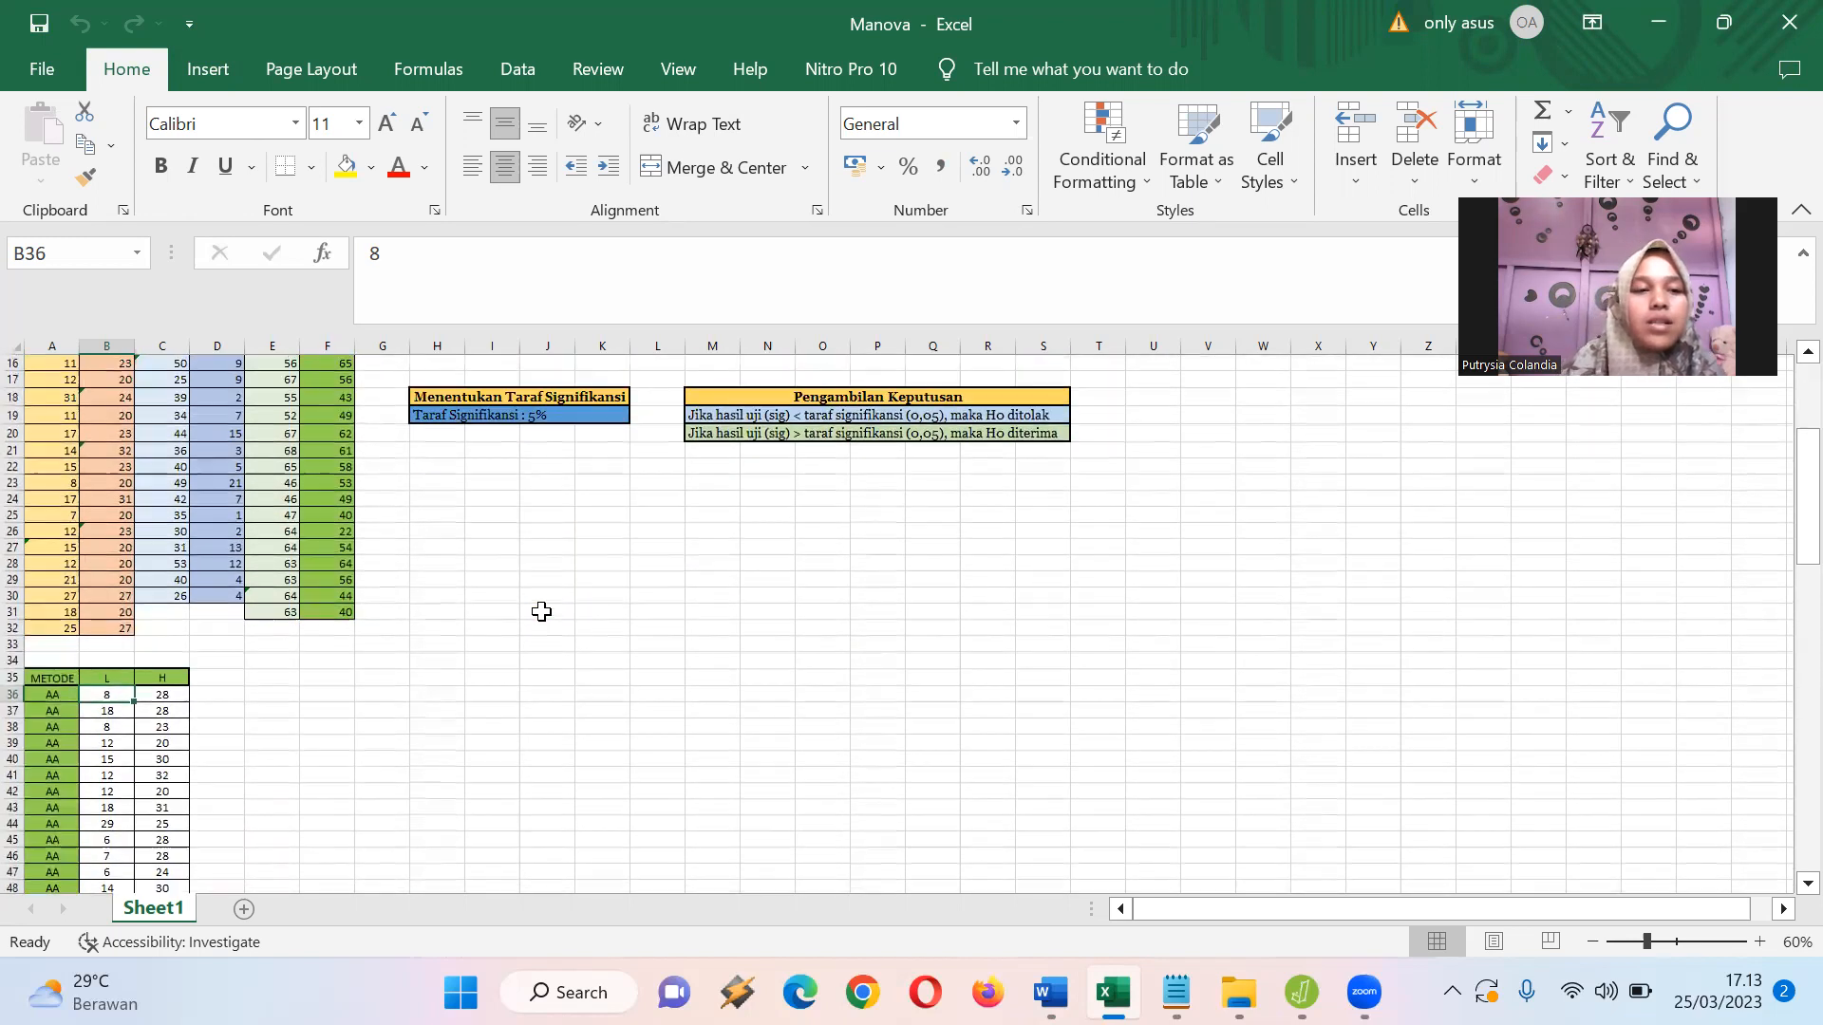
scroll(541, 611, "down", 4)
scroll(541, 611, "down", 2)
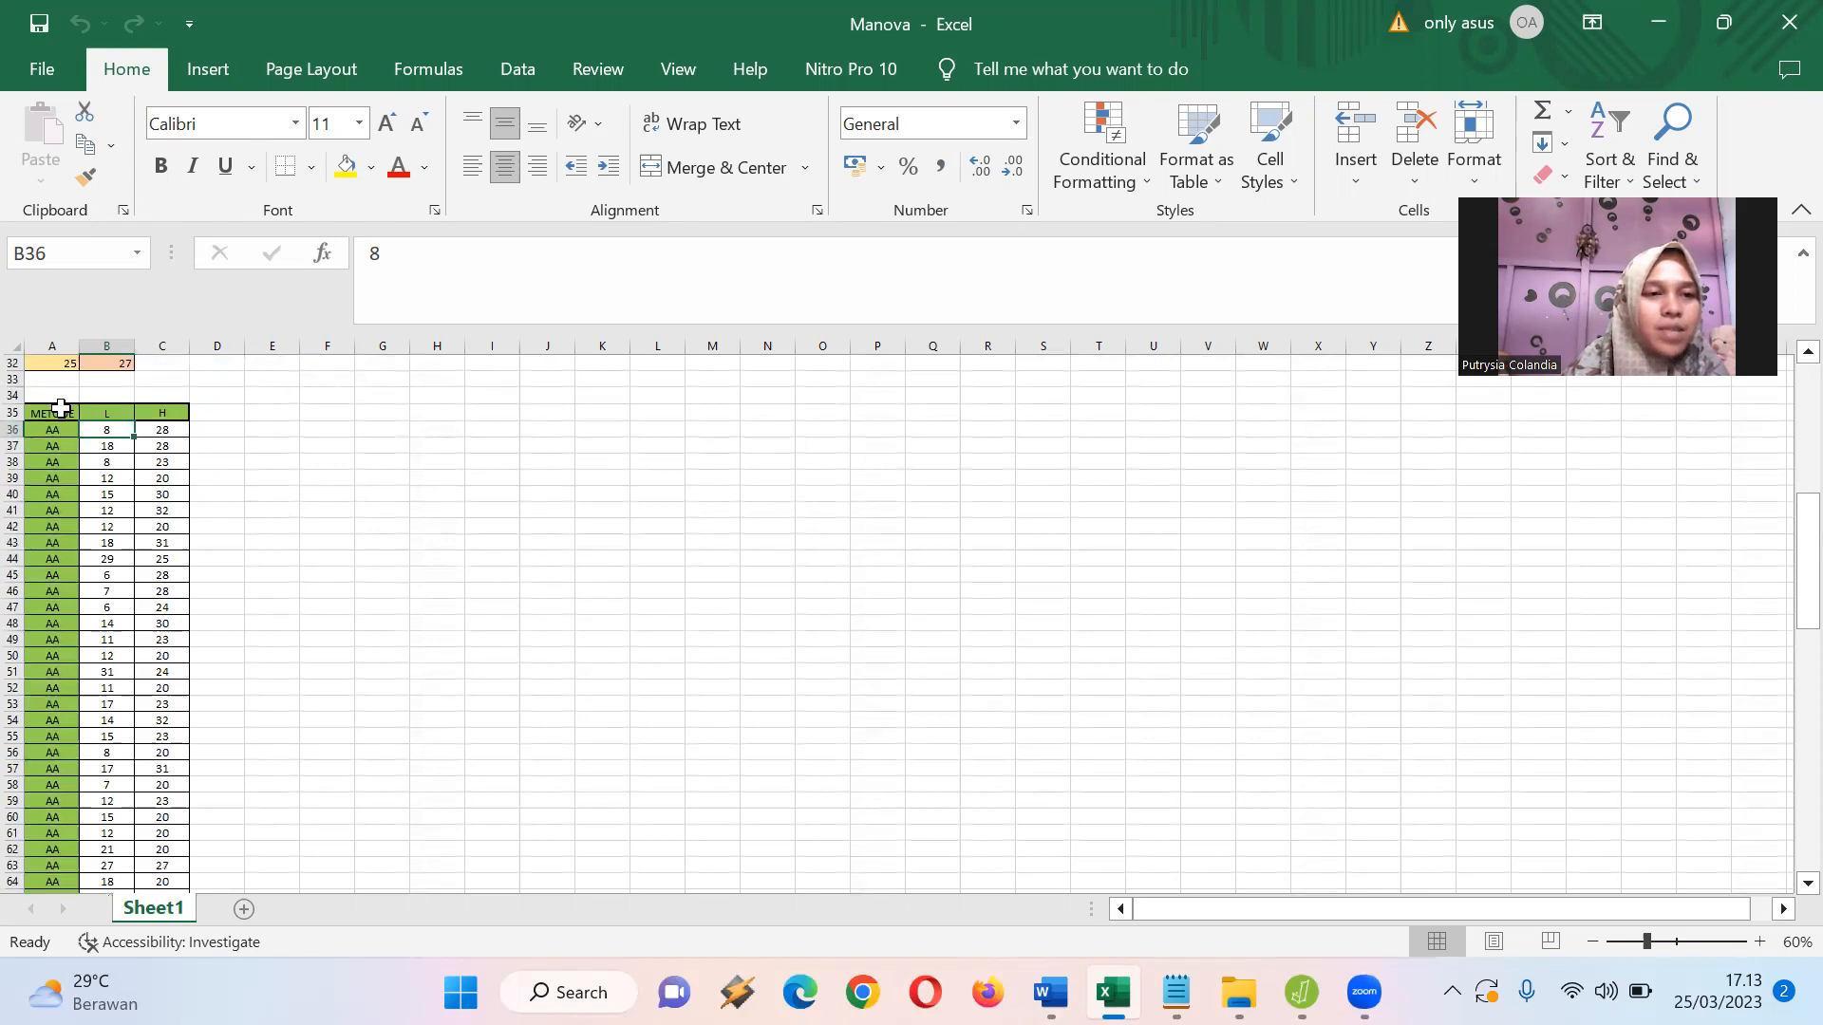
scroll(60, 408, "down", 1)
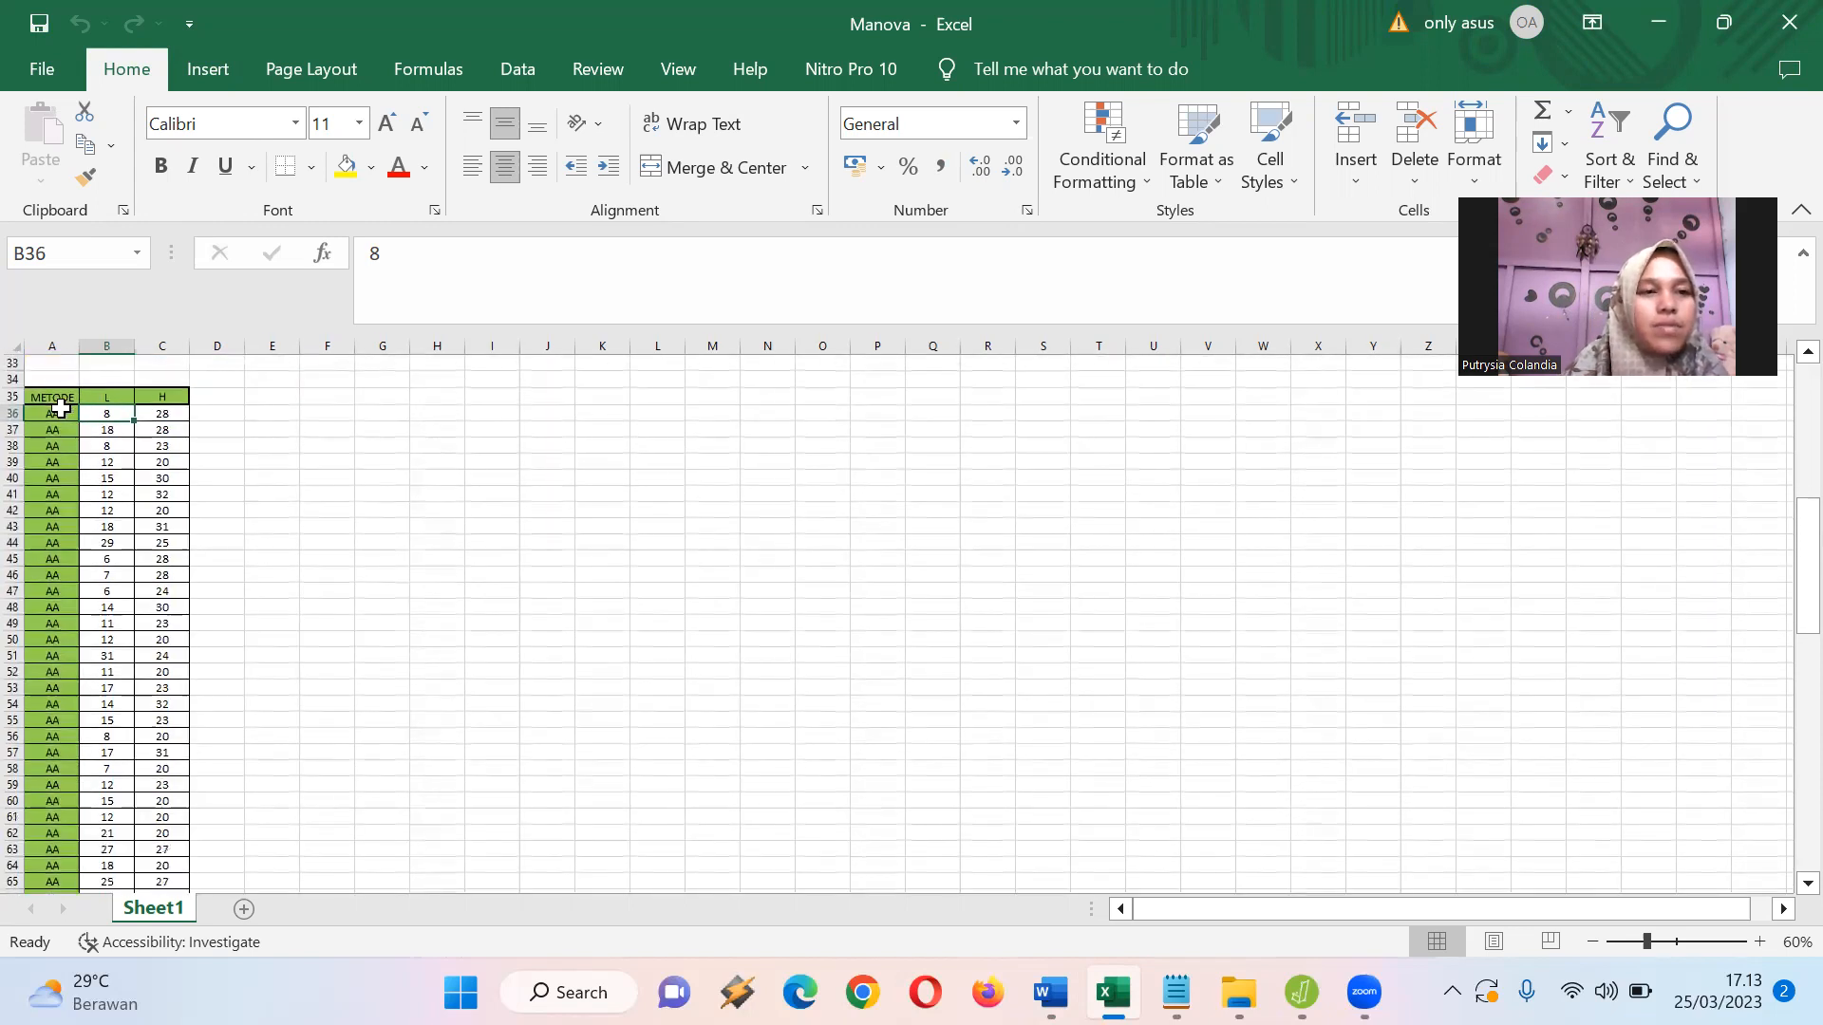
left_click(61, 410)
scroll(60, 408, "down", 6)
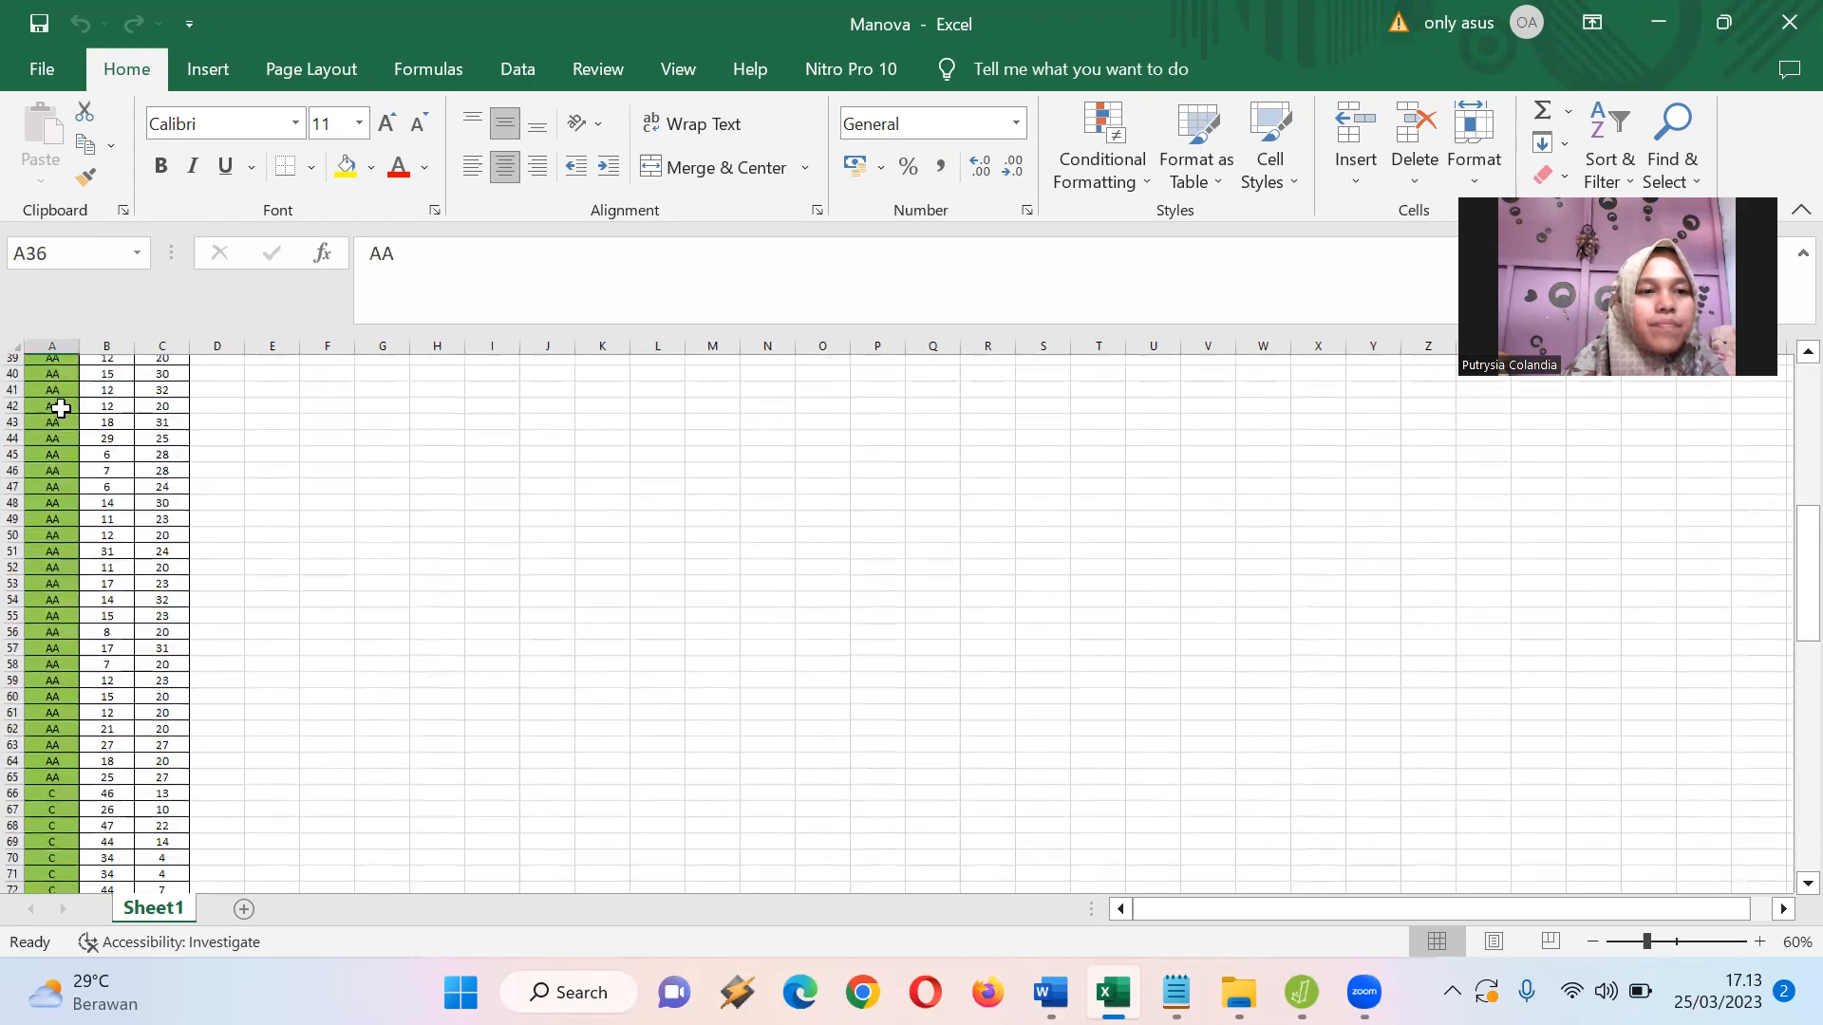
scroll(61, 408, "down", 5)
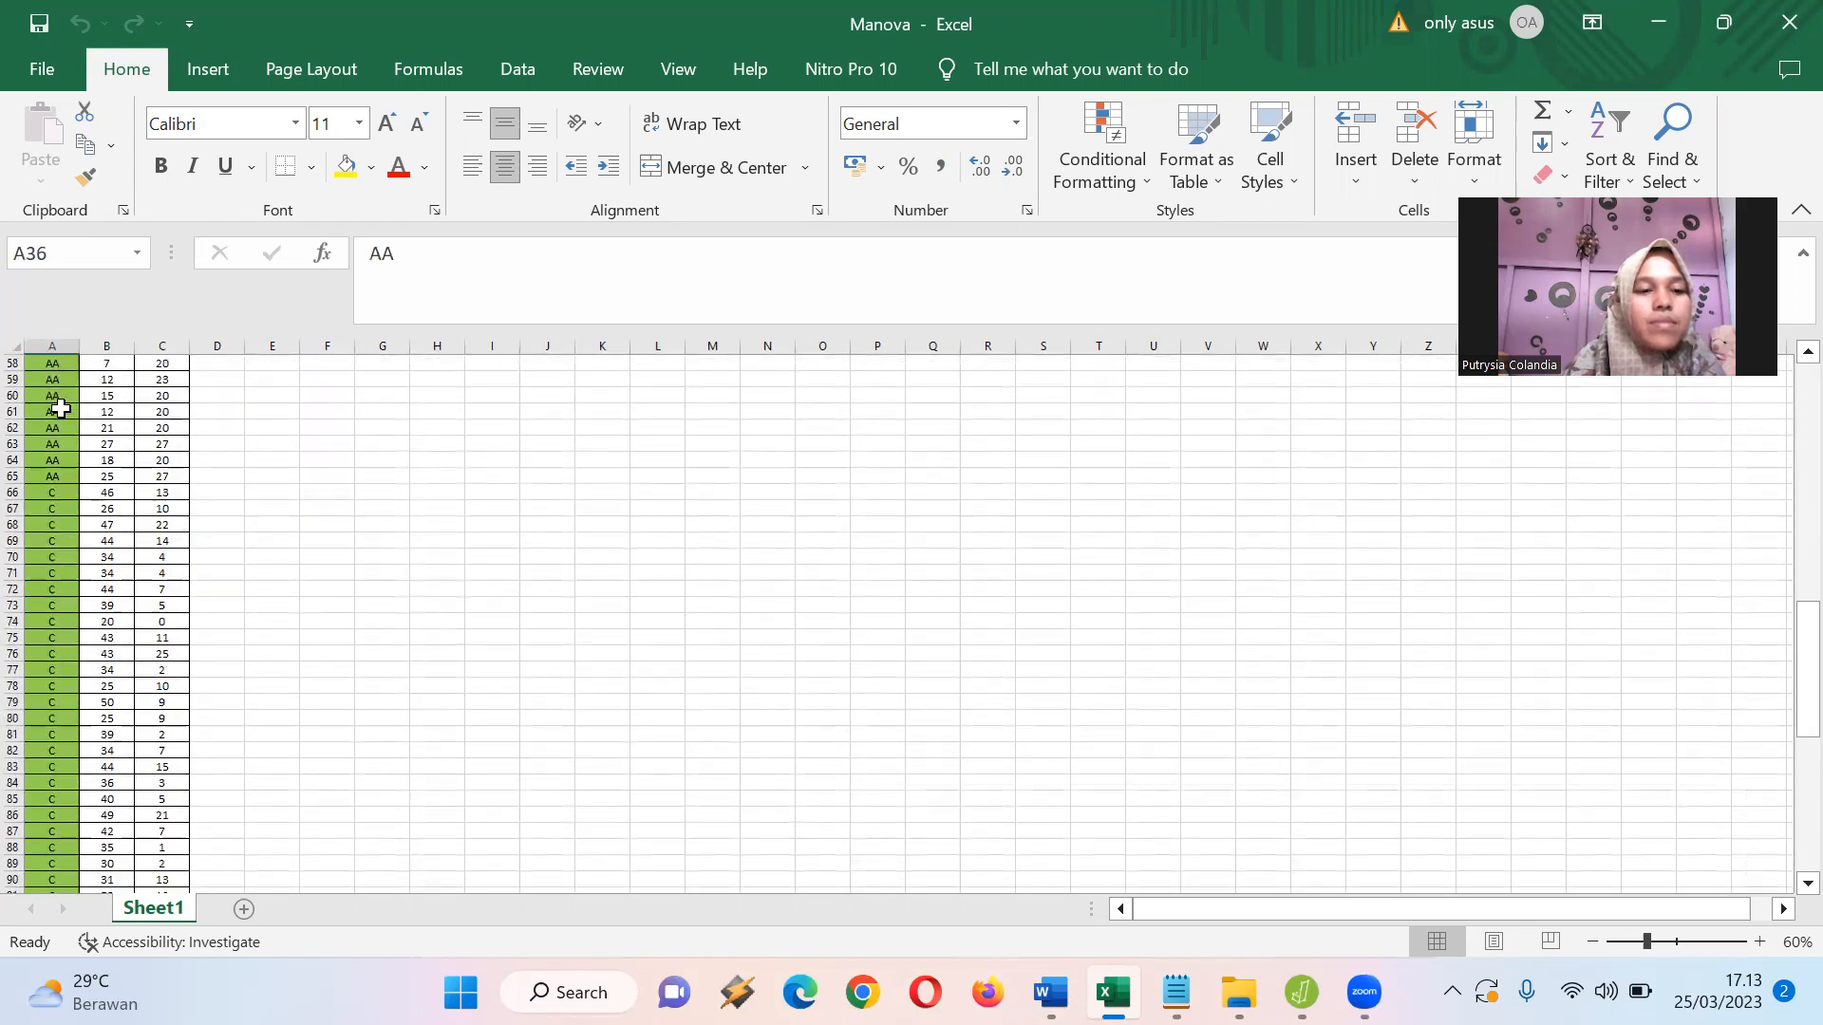
scroll(60, 408, "down", 3)
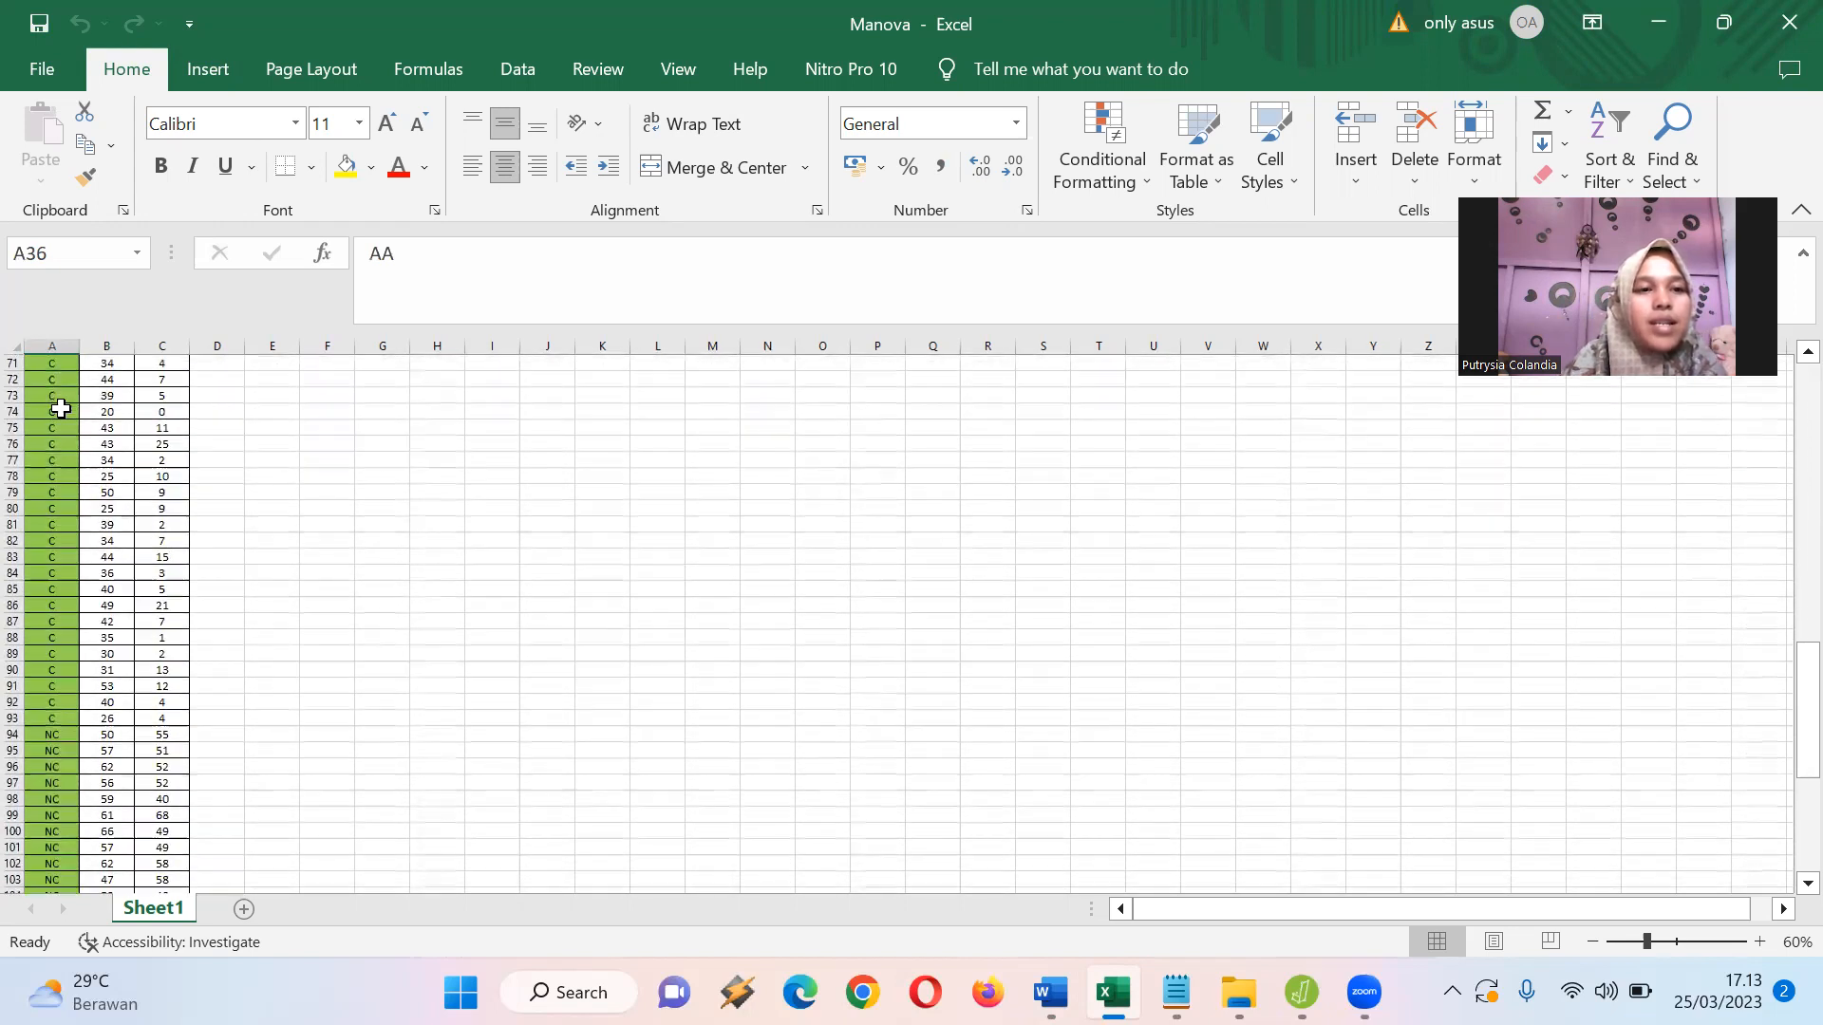
scroll(61, 409, "down", 6)
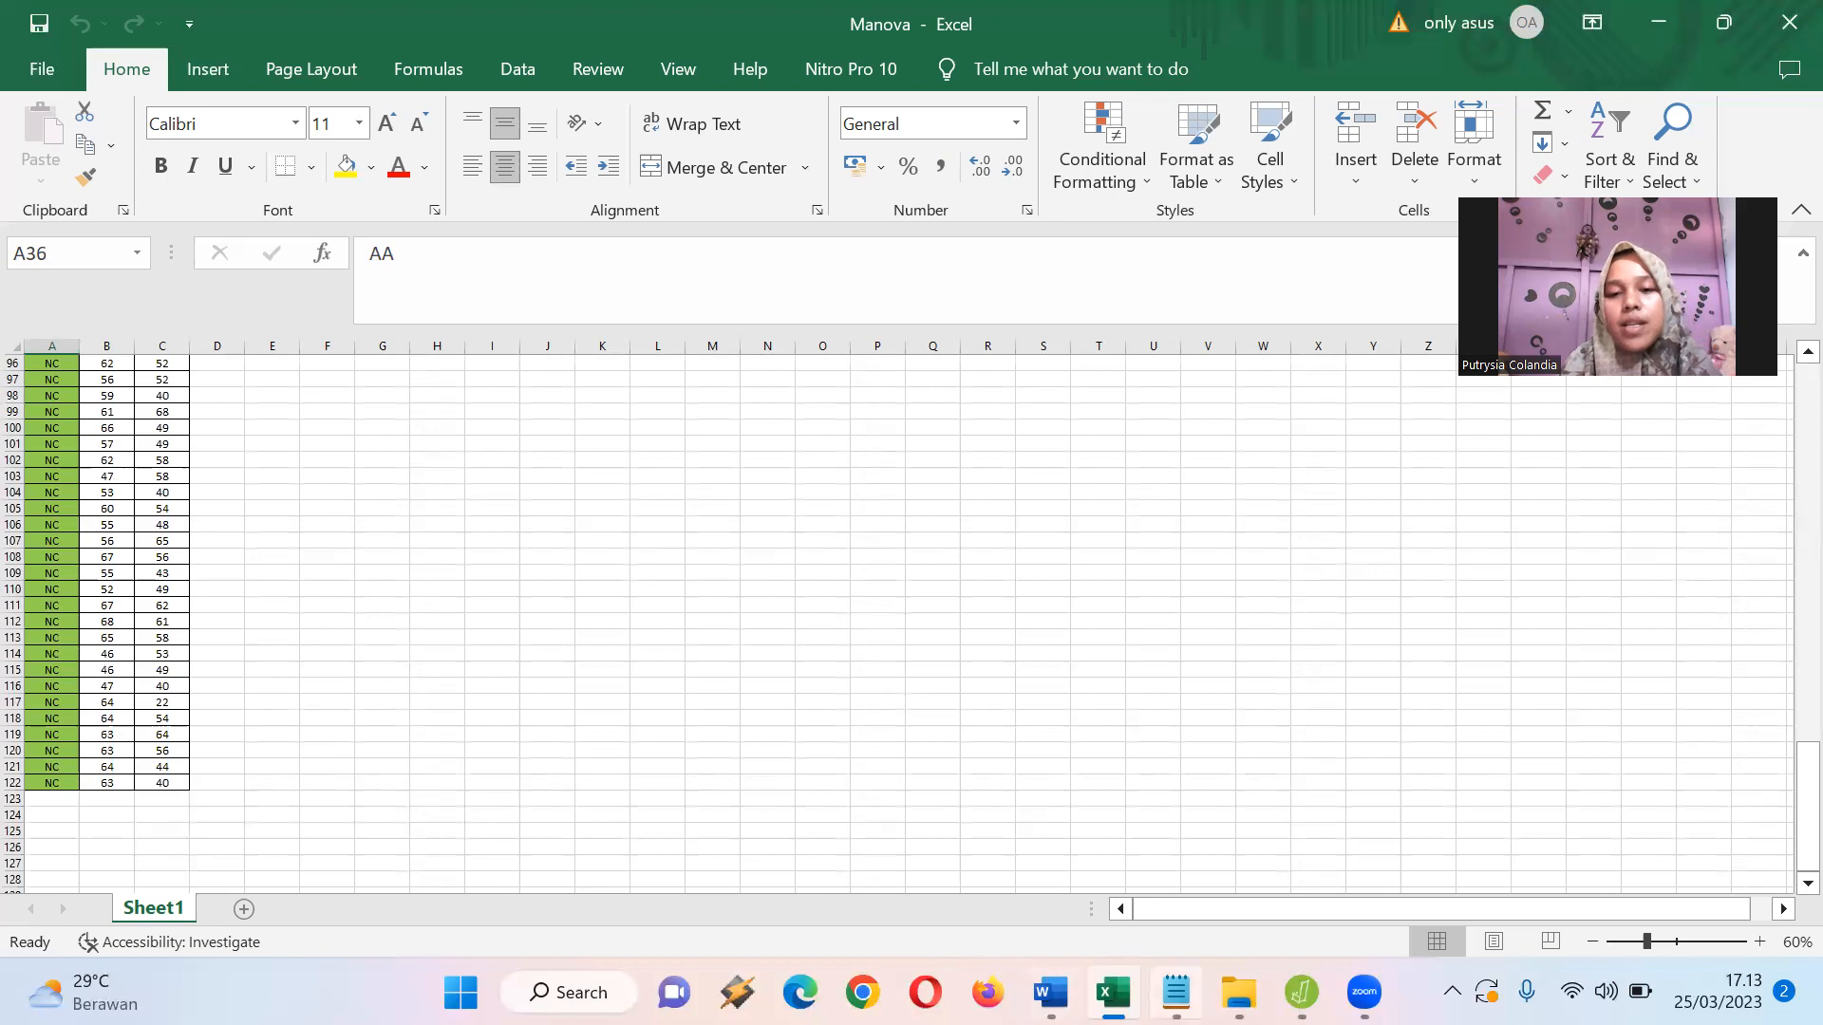
Switch to the DATA STATISTIKA MULTIVARIAT file in Notepad and review its METODE, L and H data down to the last row.
mouse_move(1177, 993)
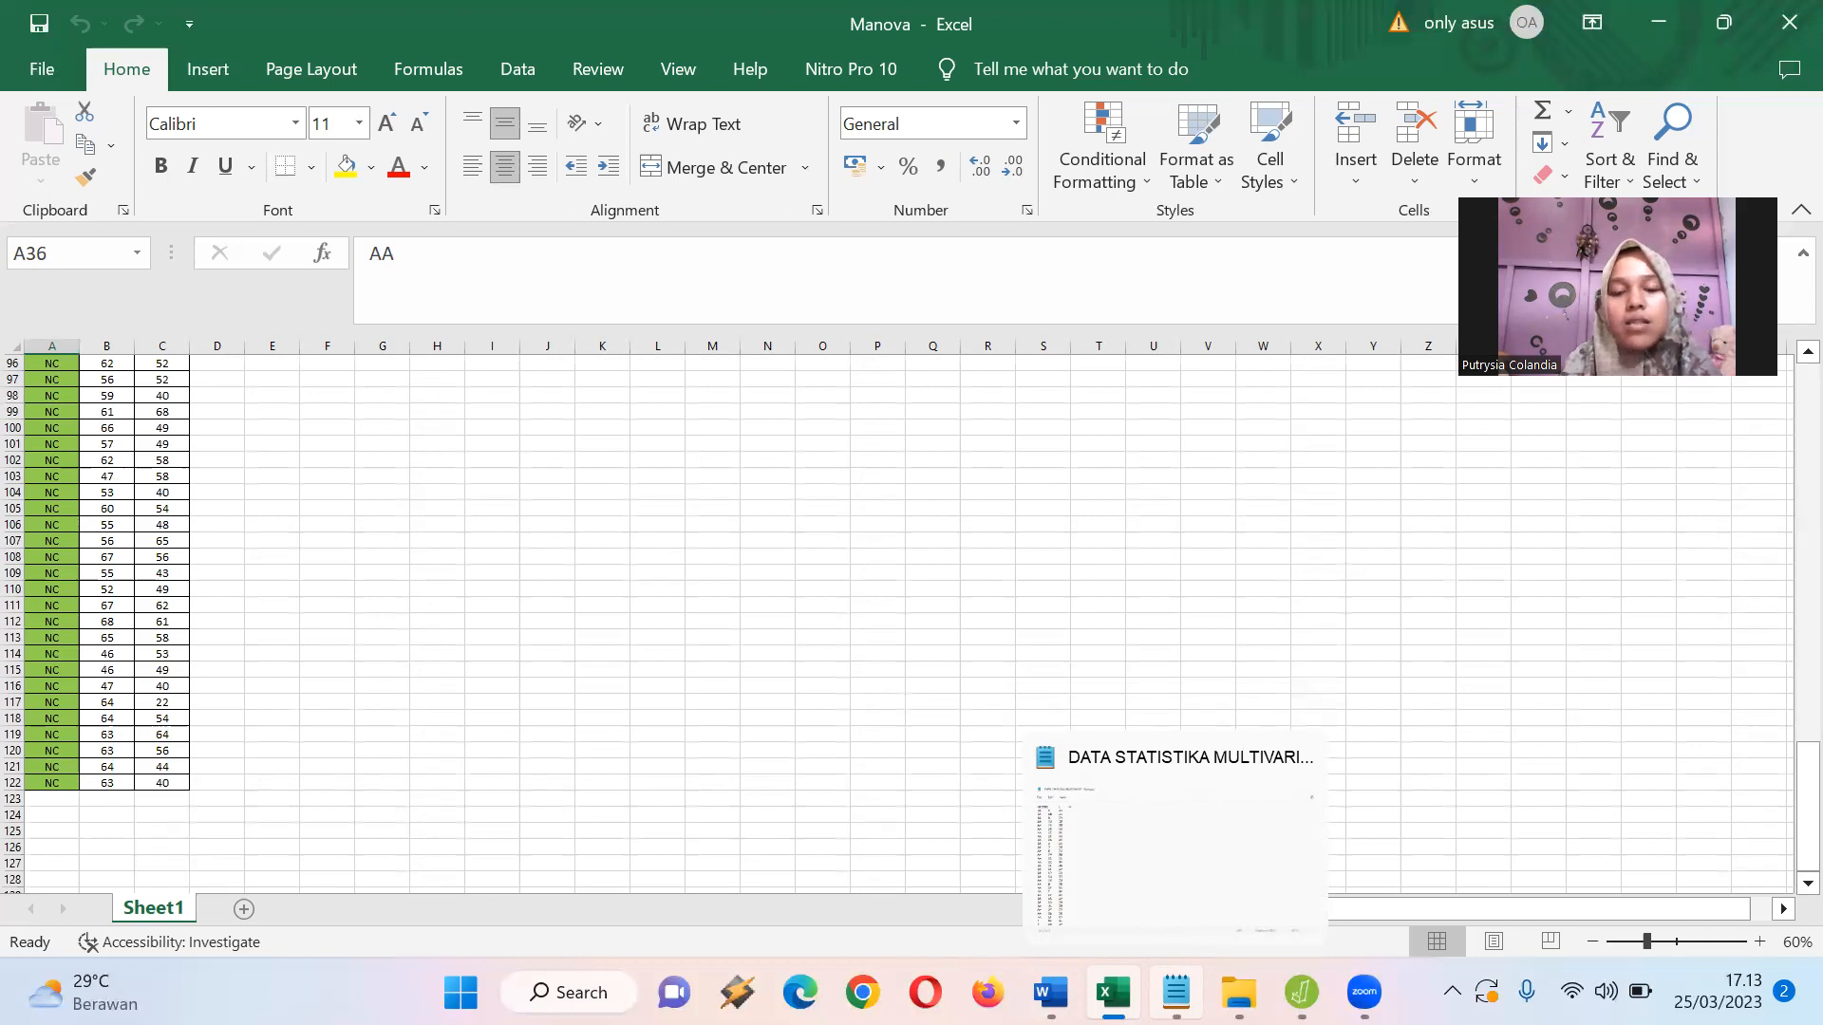
left_click(1176, 992)
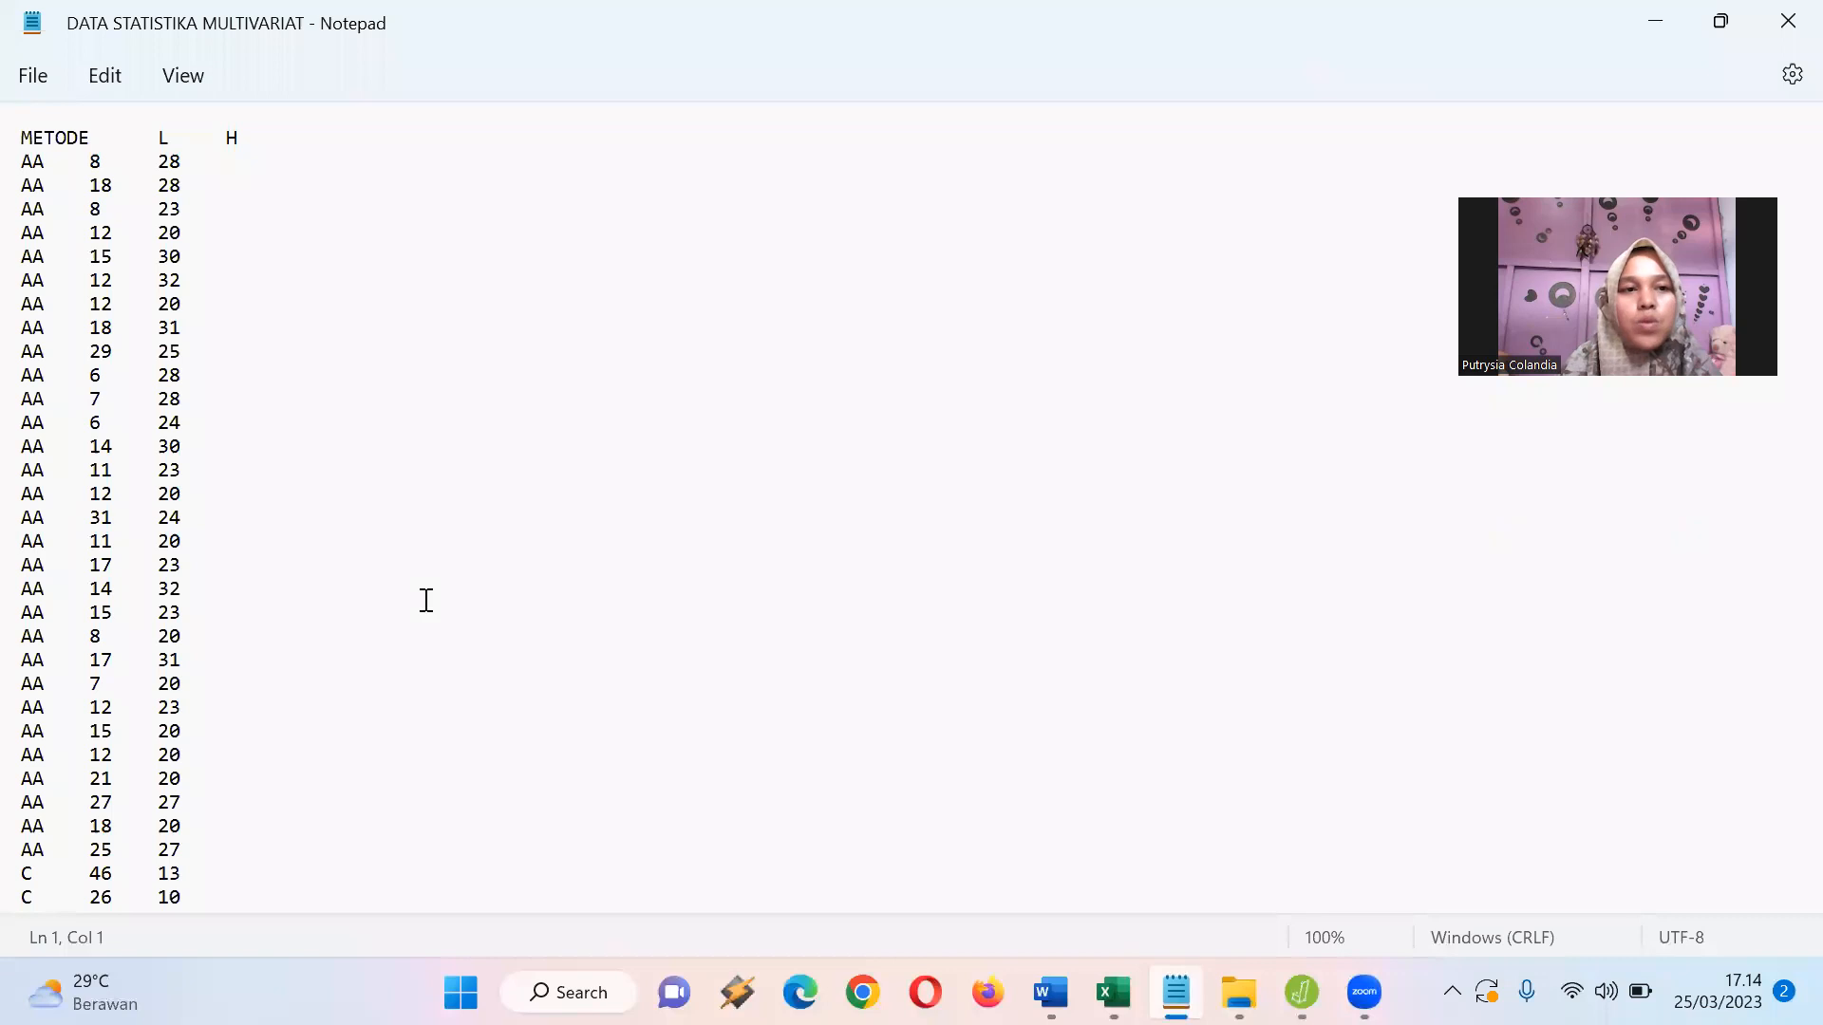
scroll(99, 257, "down", 12)
scroll(100, 258, "down", 7)
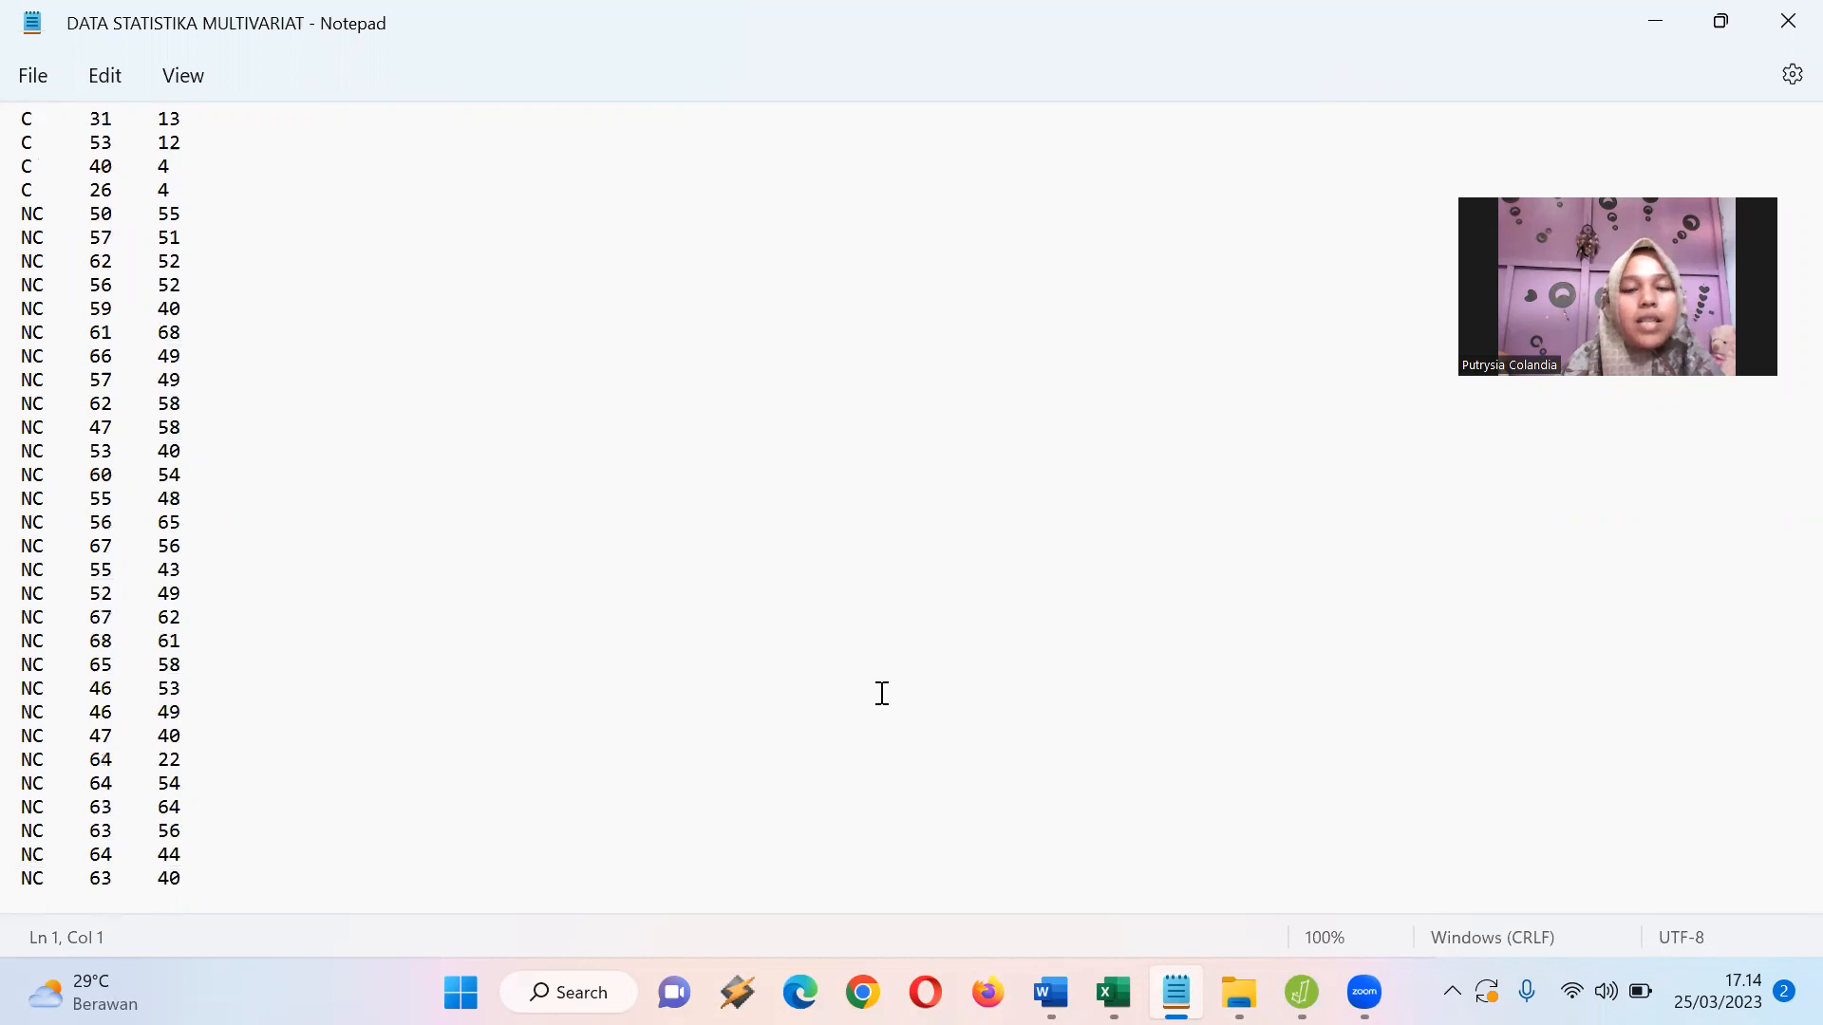
Switch to JASP and bring up the dialog for opening a data file from the computer, starting in the Documents folder.
mouse_move(1301, 992)
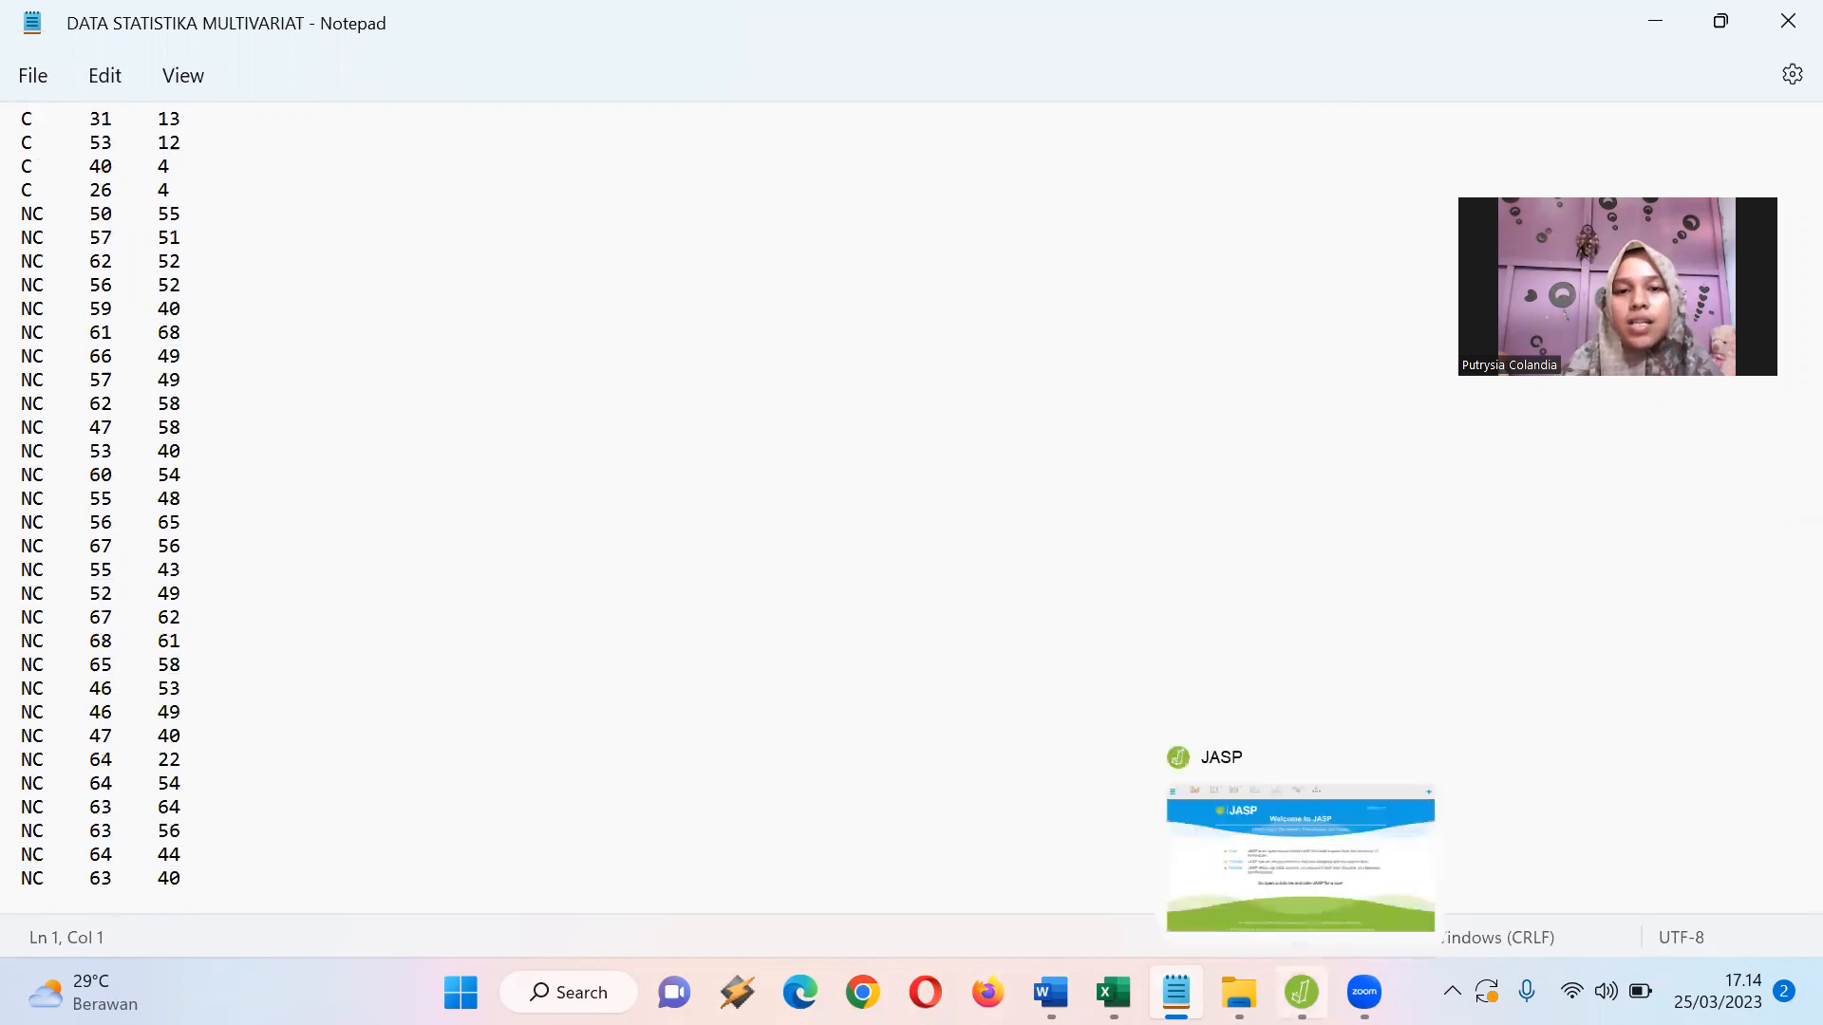
left_click(1319, 878)
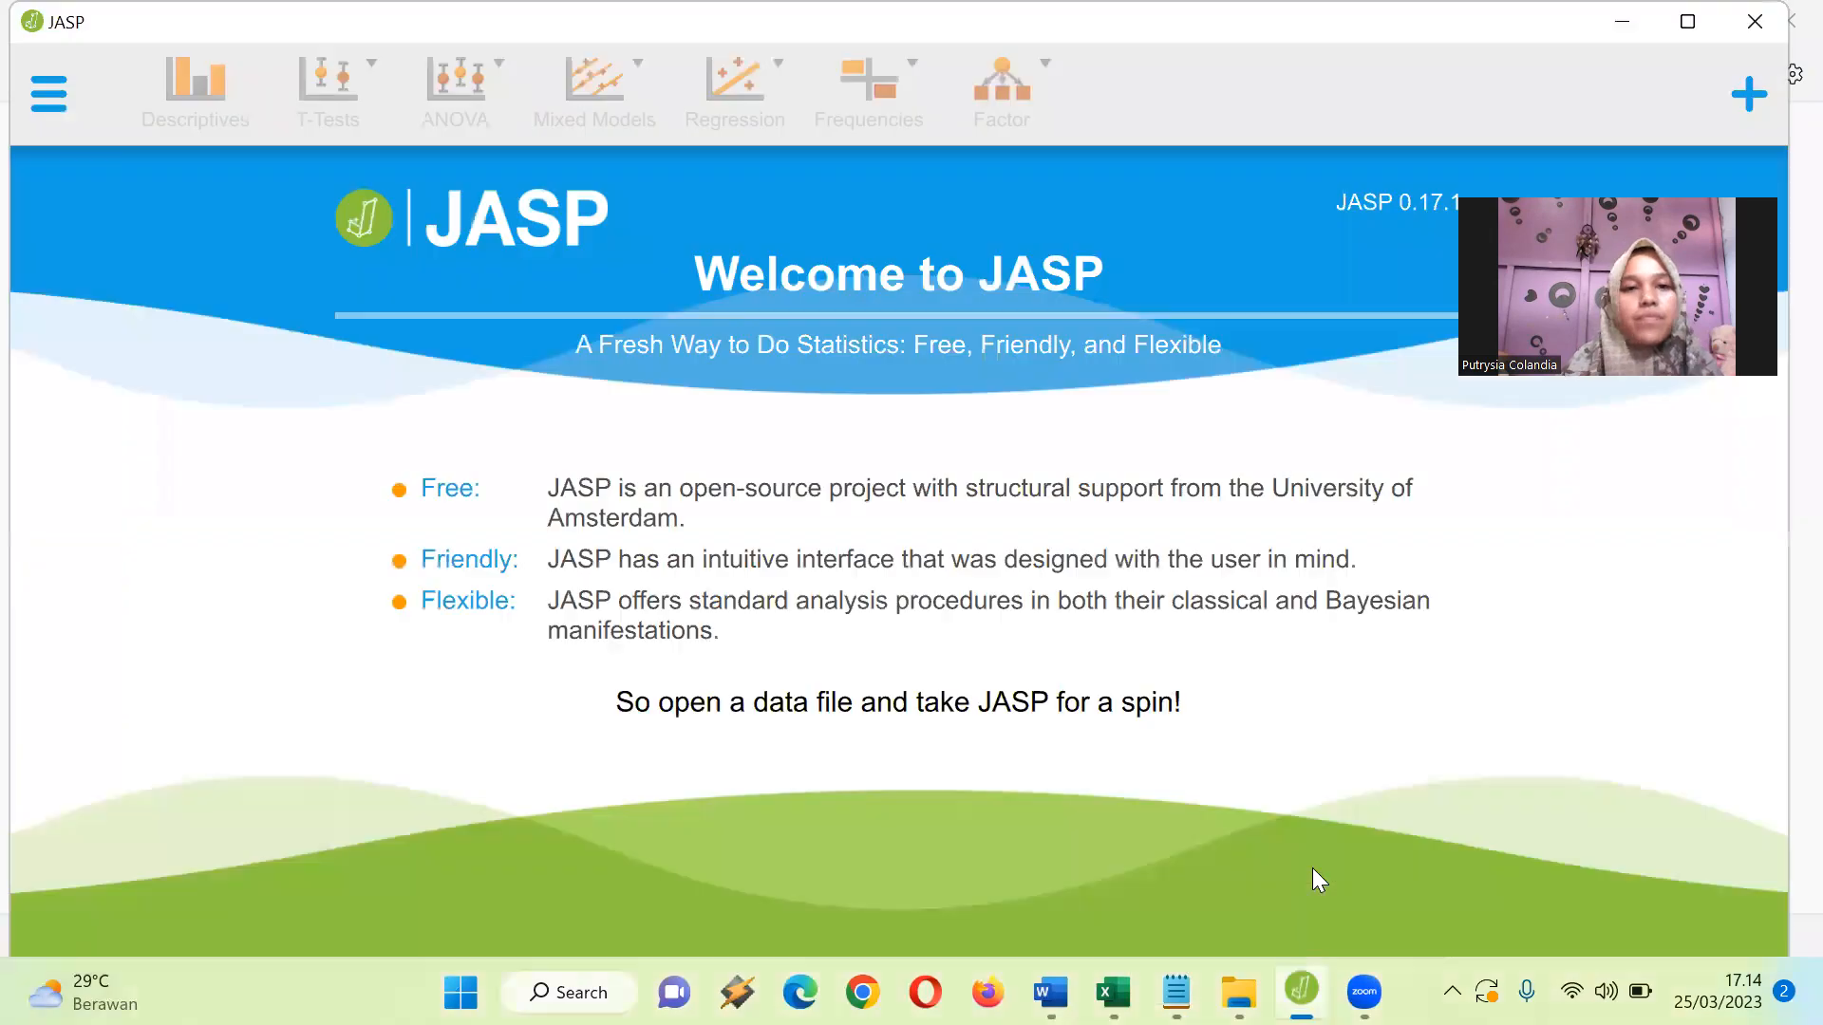
left_click(48, 100)
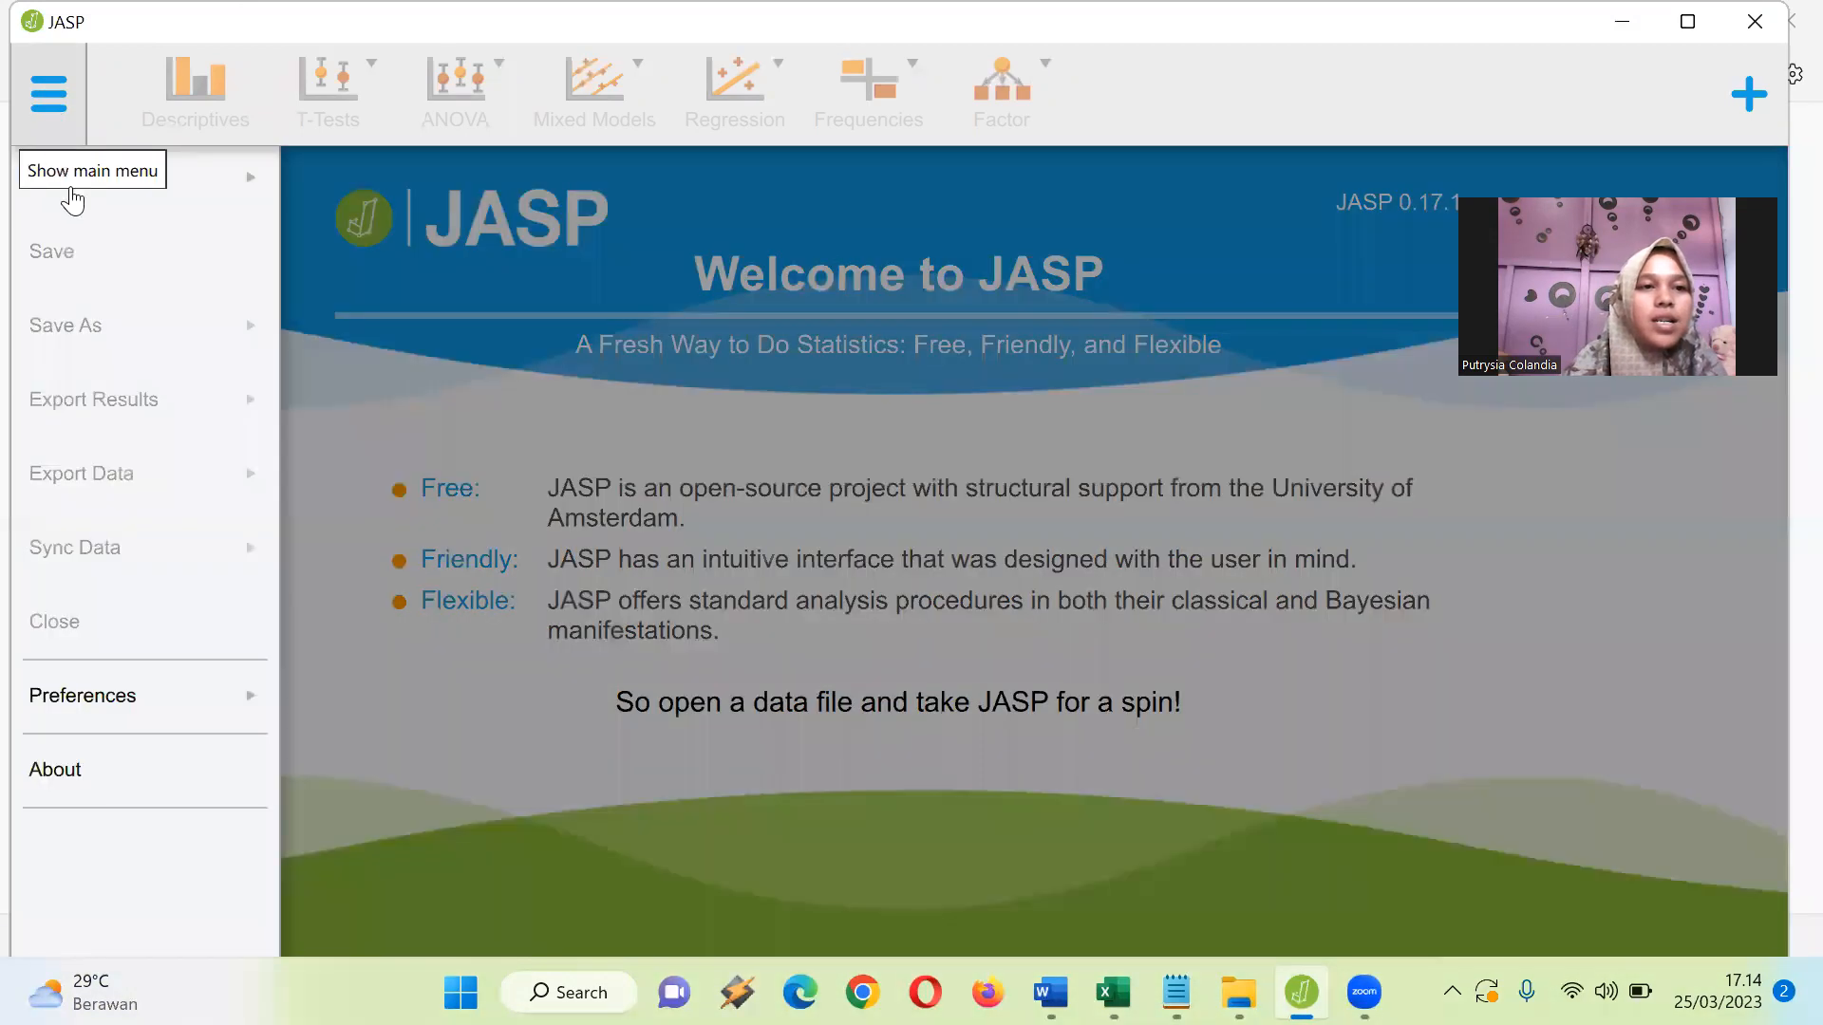
left_click(76, 197)
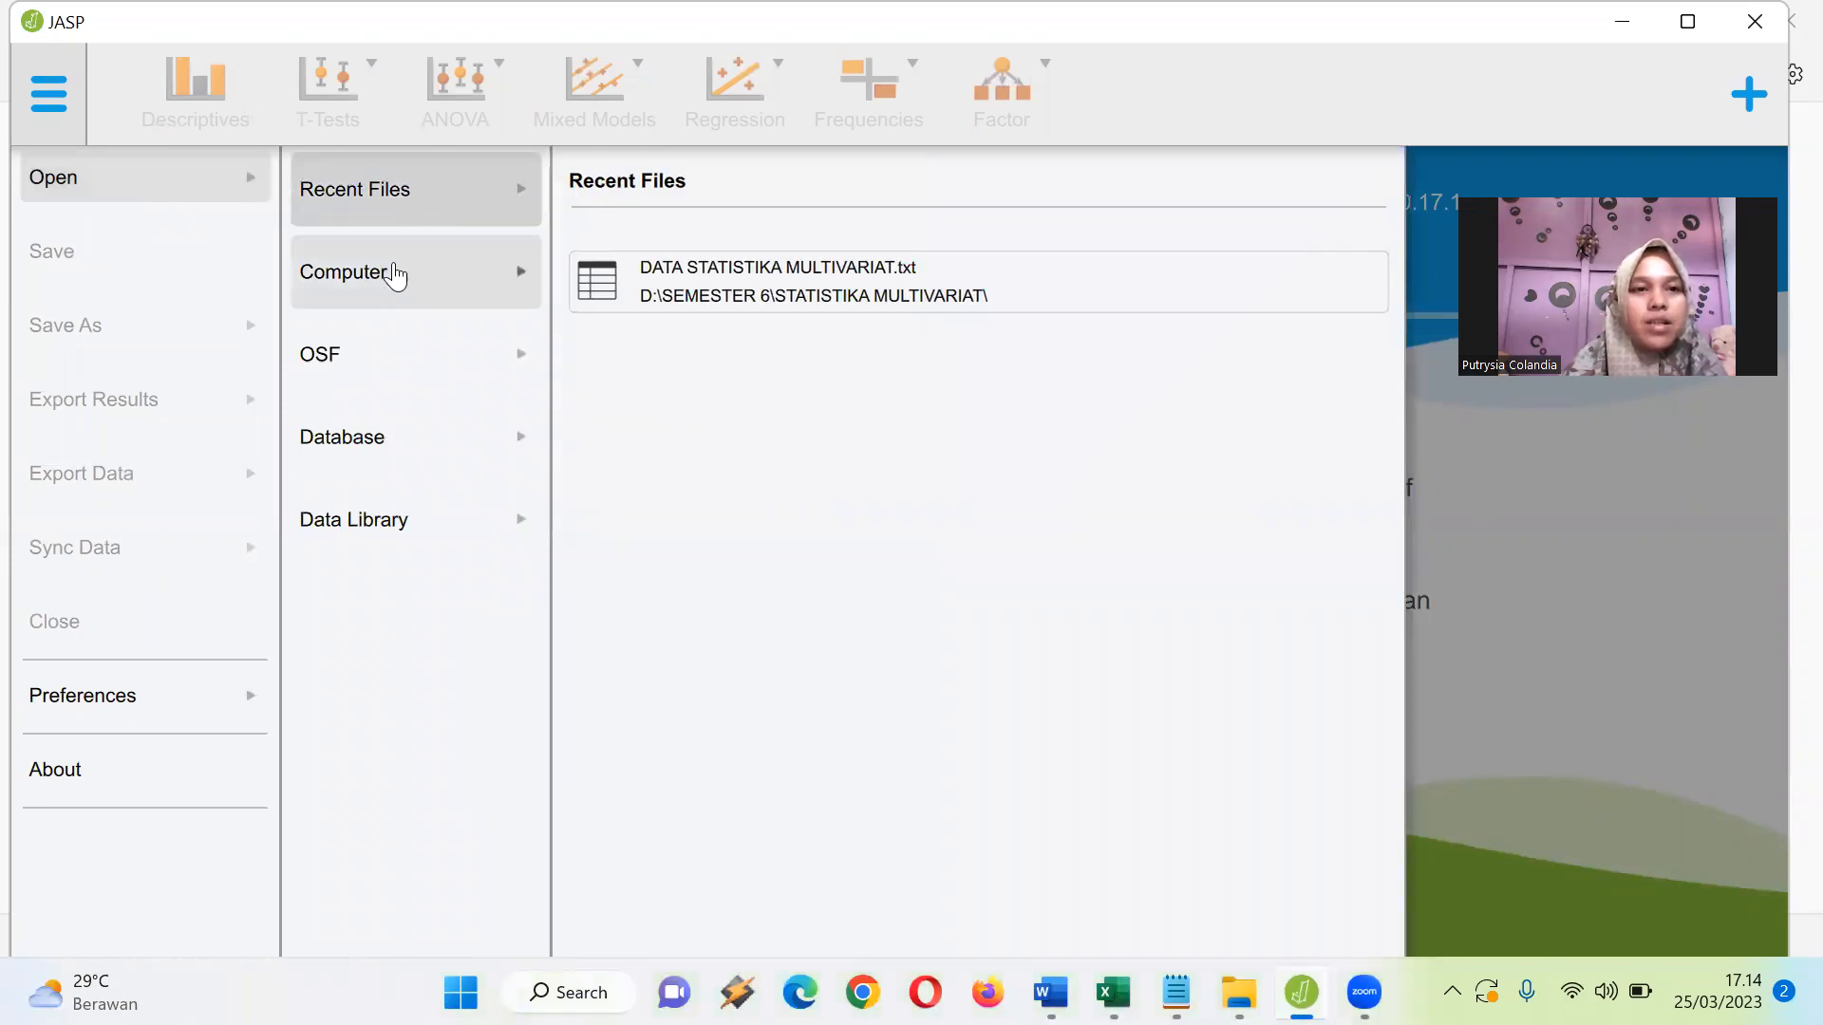
left_click(390, 273)
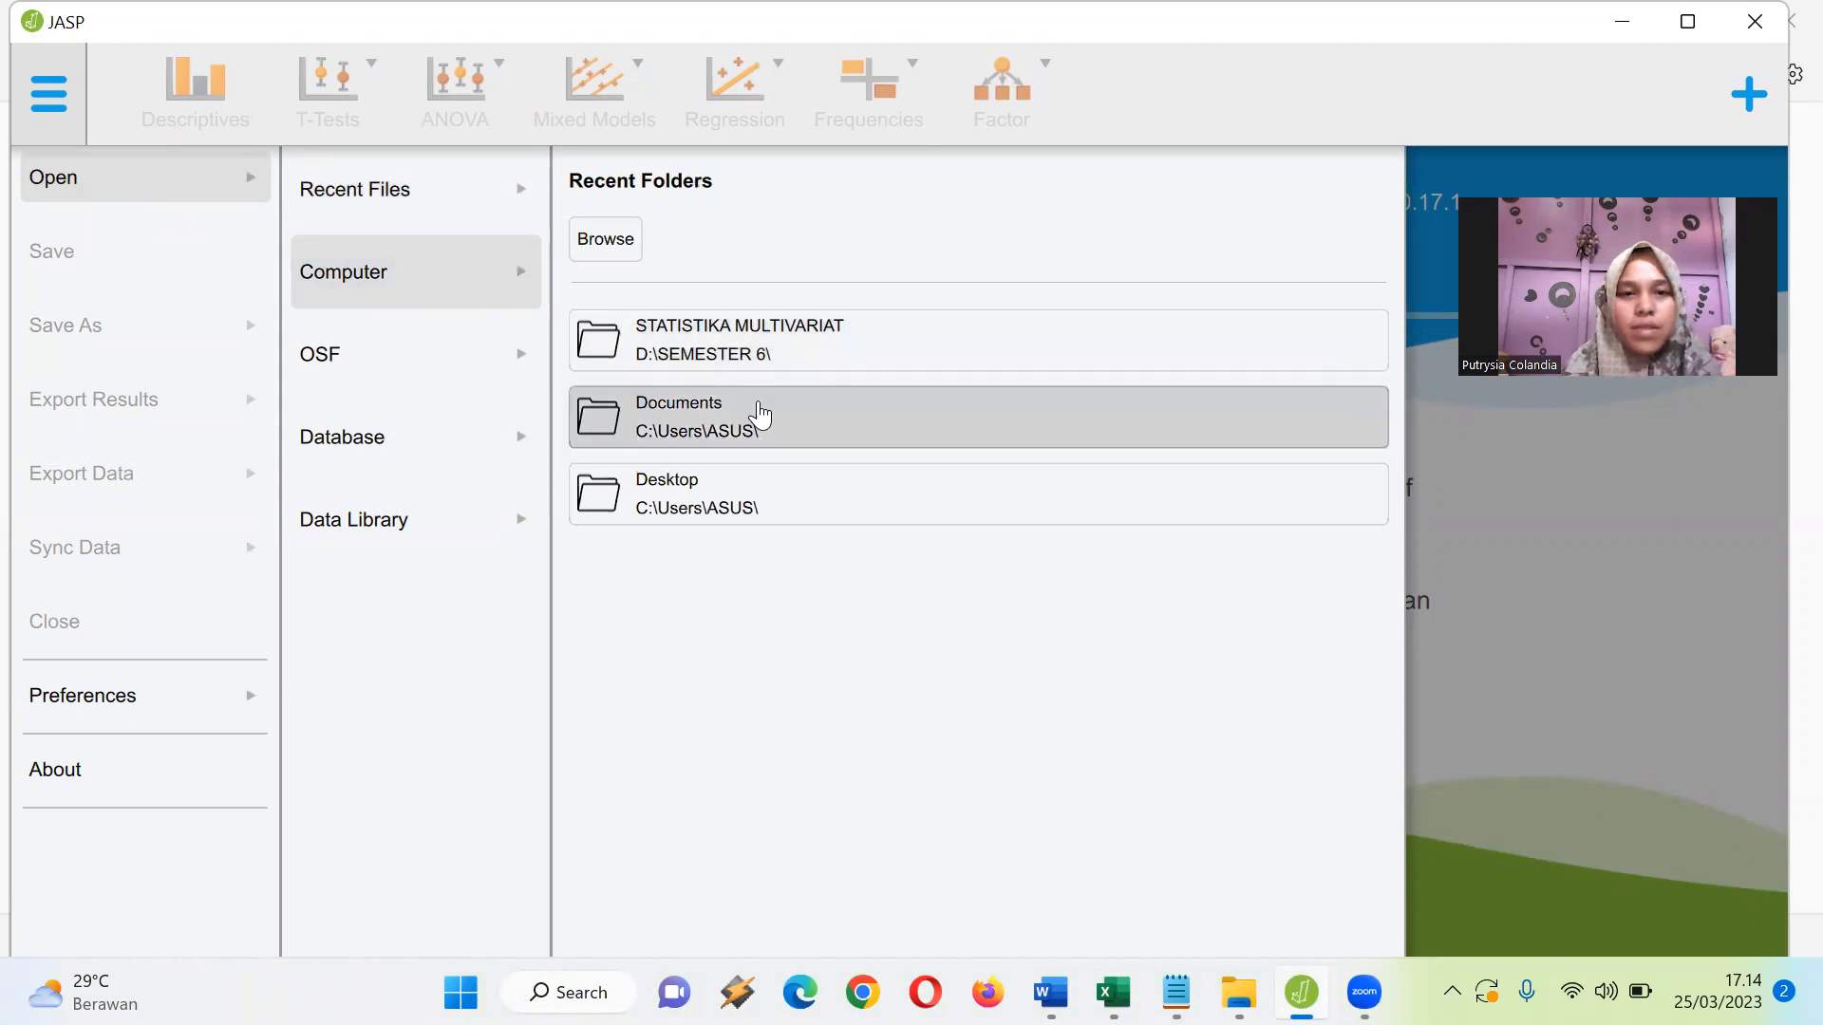
left_click(758, 402)
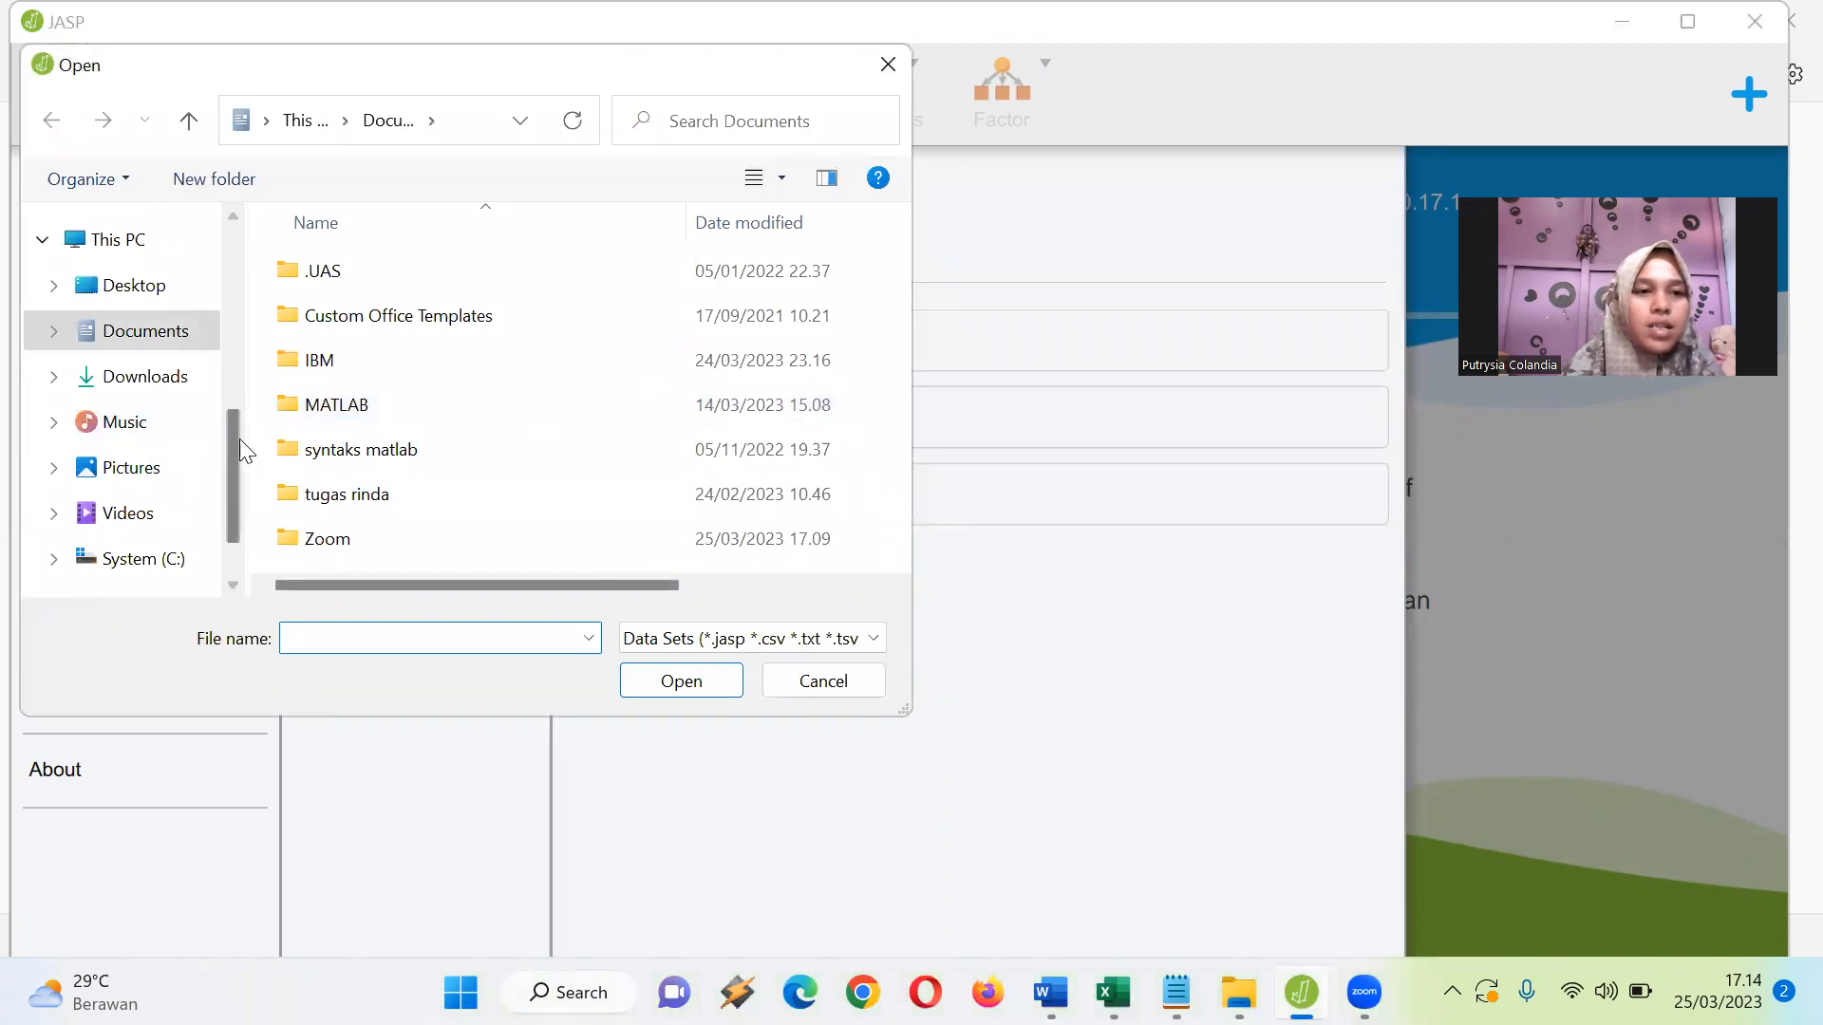
Load the DATA STATISTIKA MULTIVARIAT file from the STATISTIKA MULTIVARIAT folder inside SEMESTER 6 on drive D.
scroll(235, 438, "down", 2)
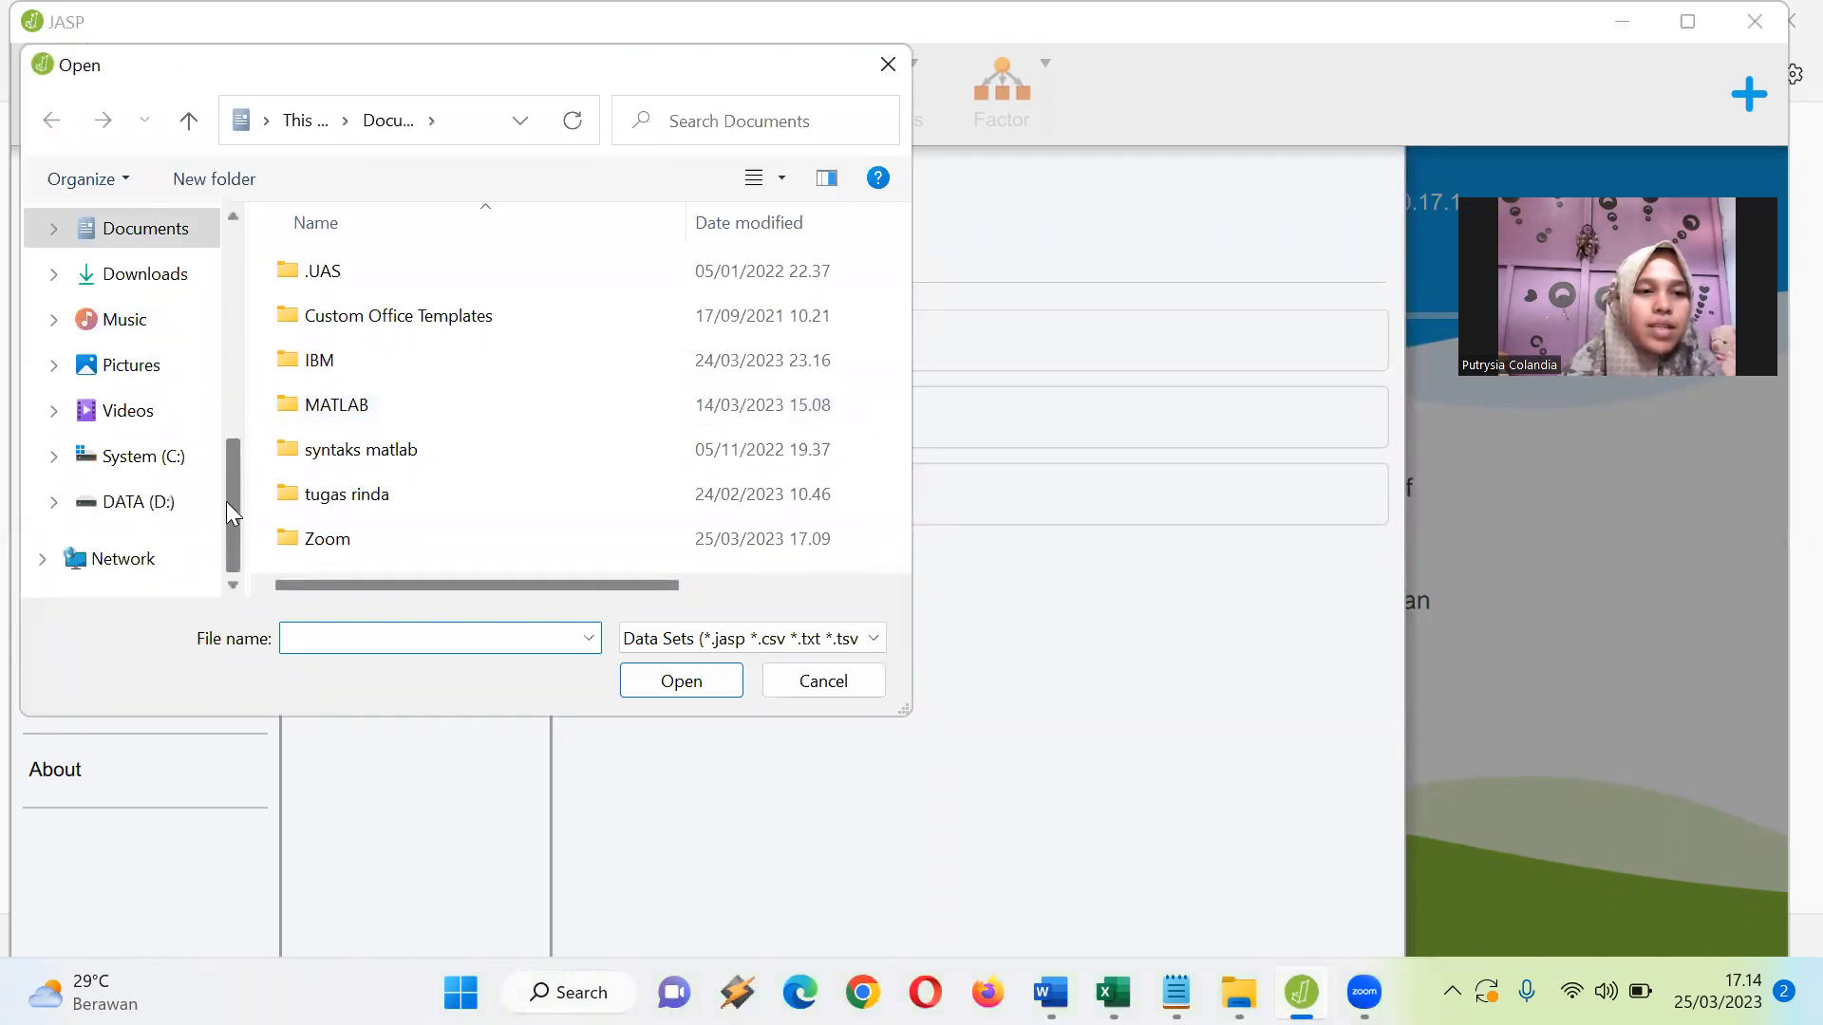
left_click(137, 502)
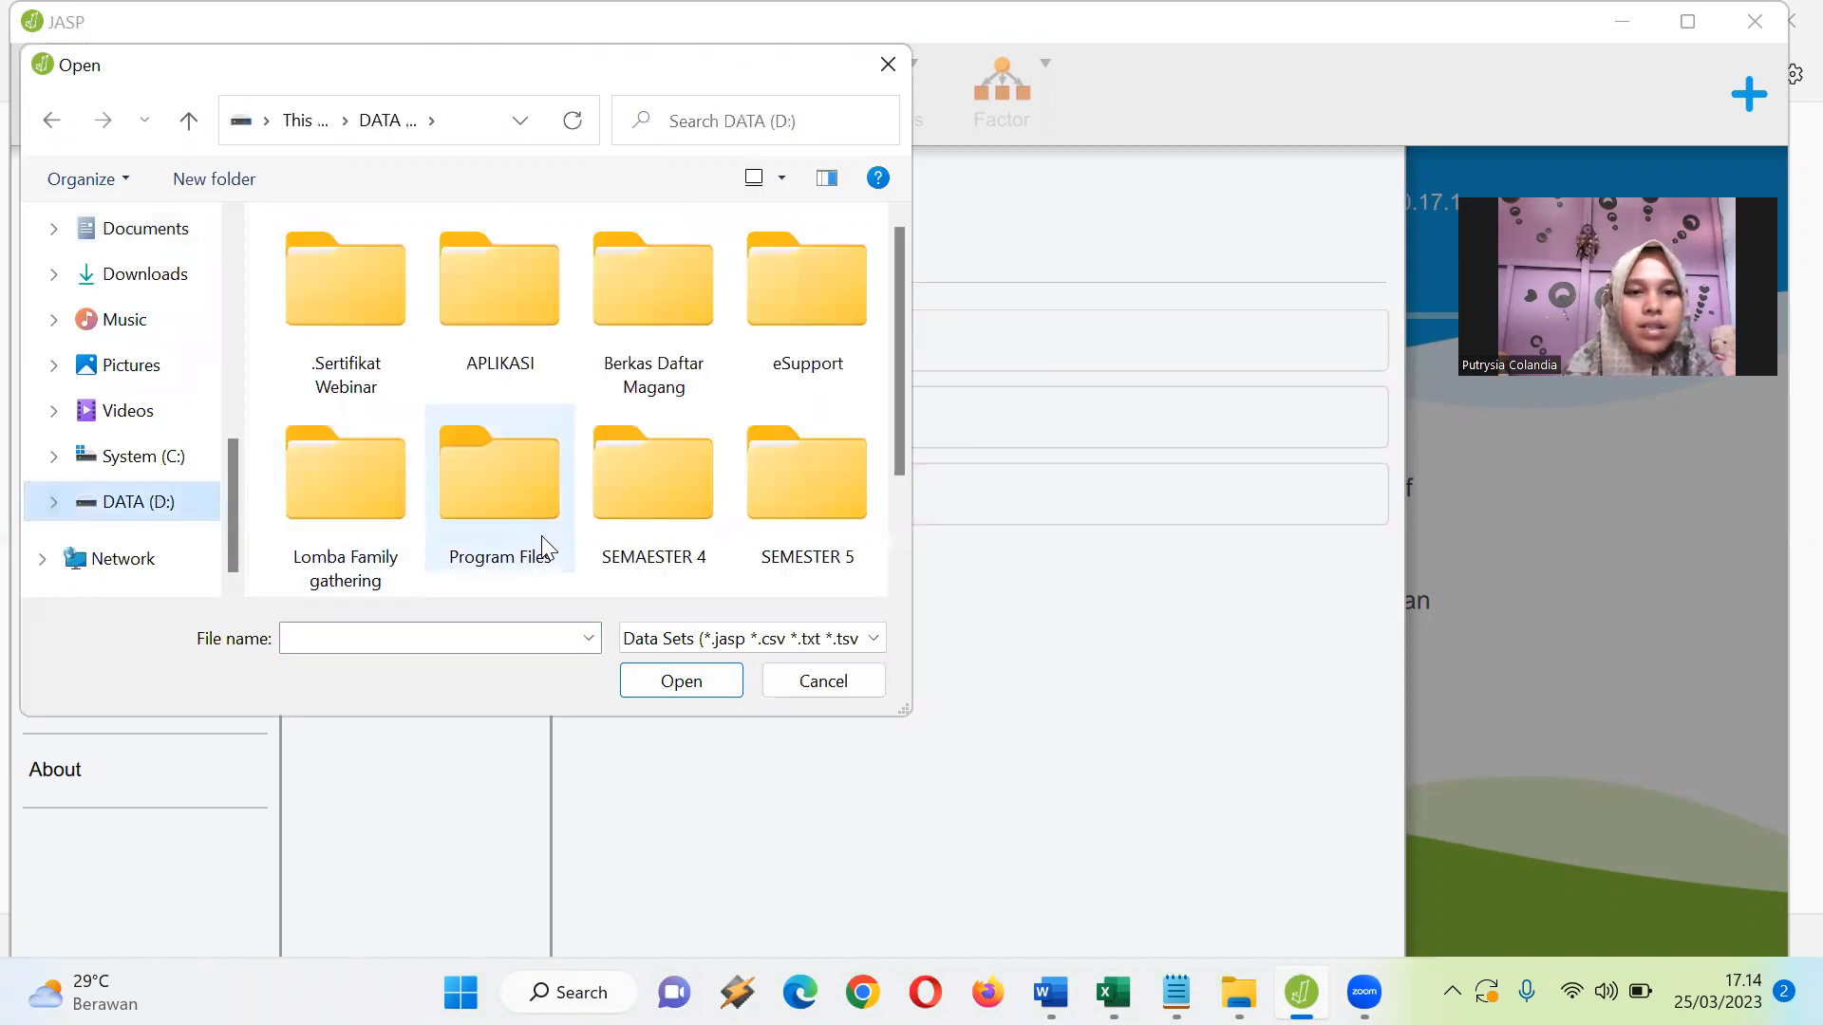
scroll(539, 535, "down", 2)
left_click(350, 537)
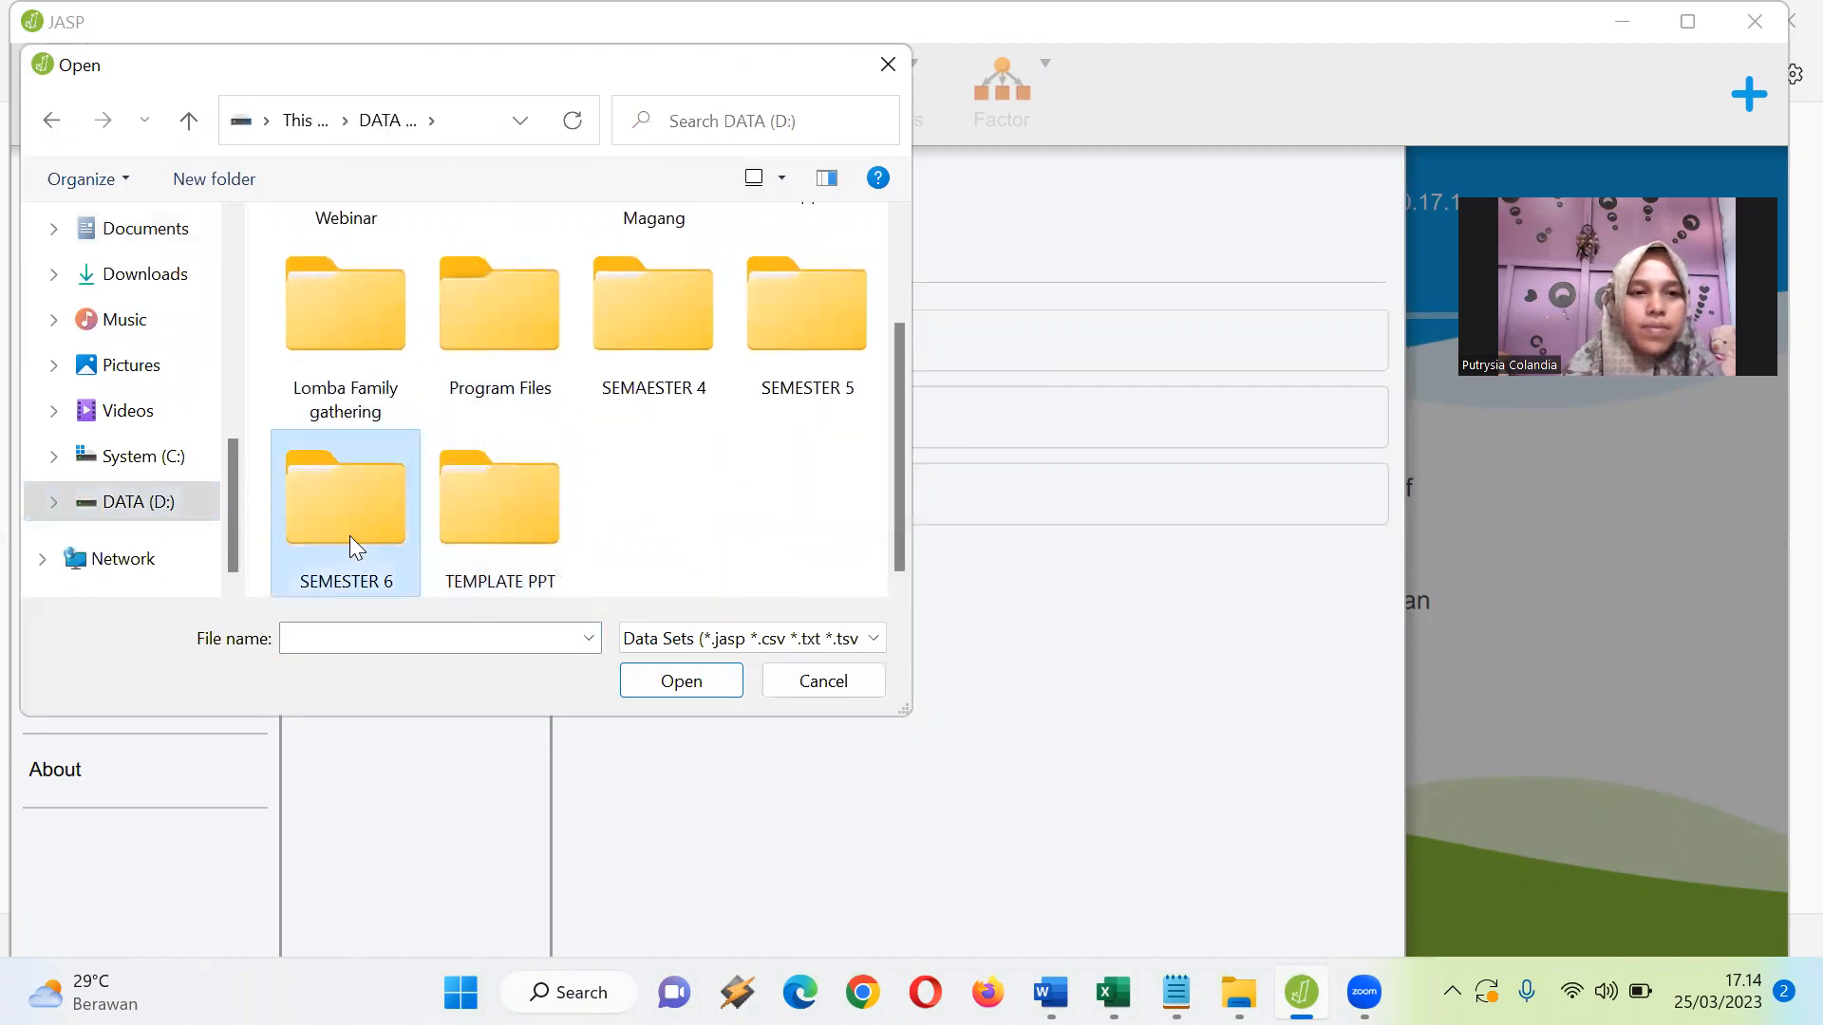
double_click(349, 536)
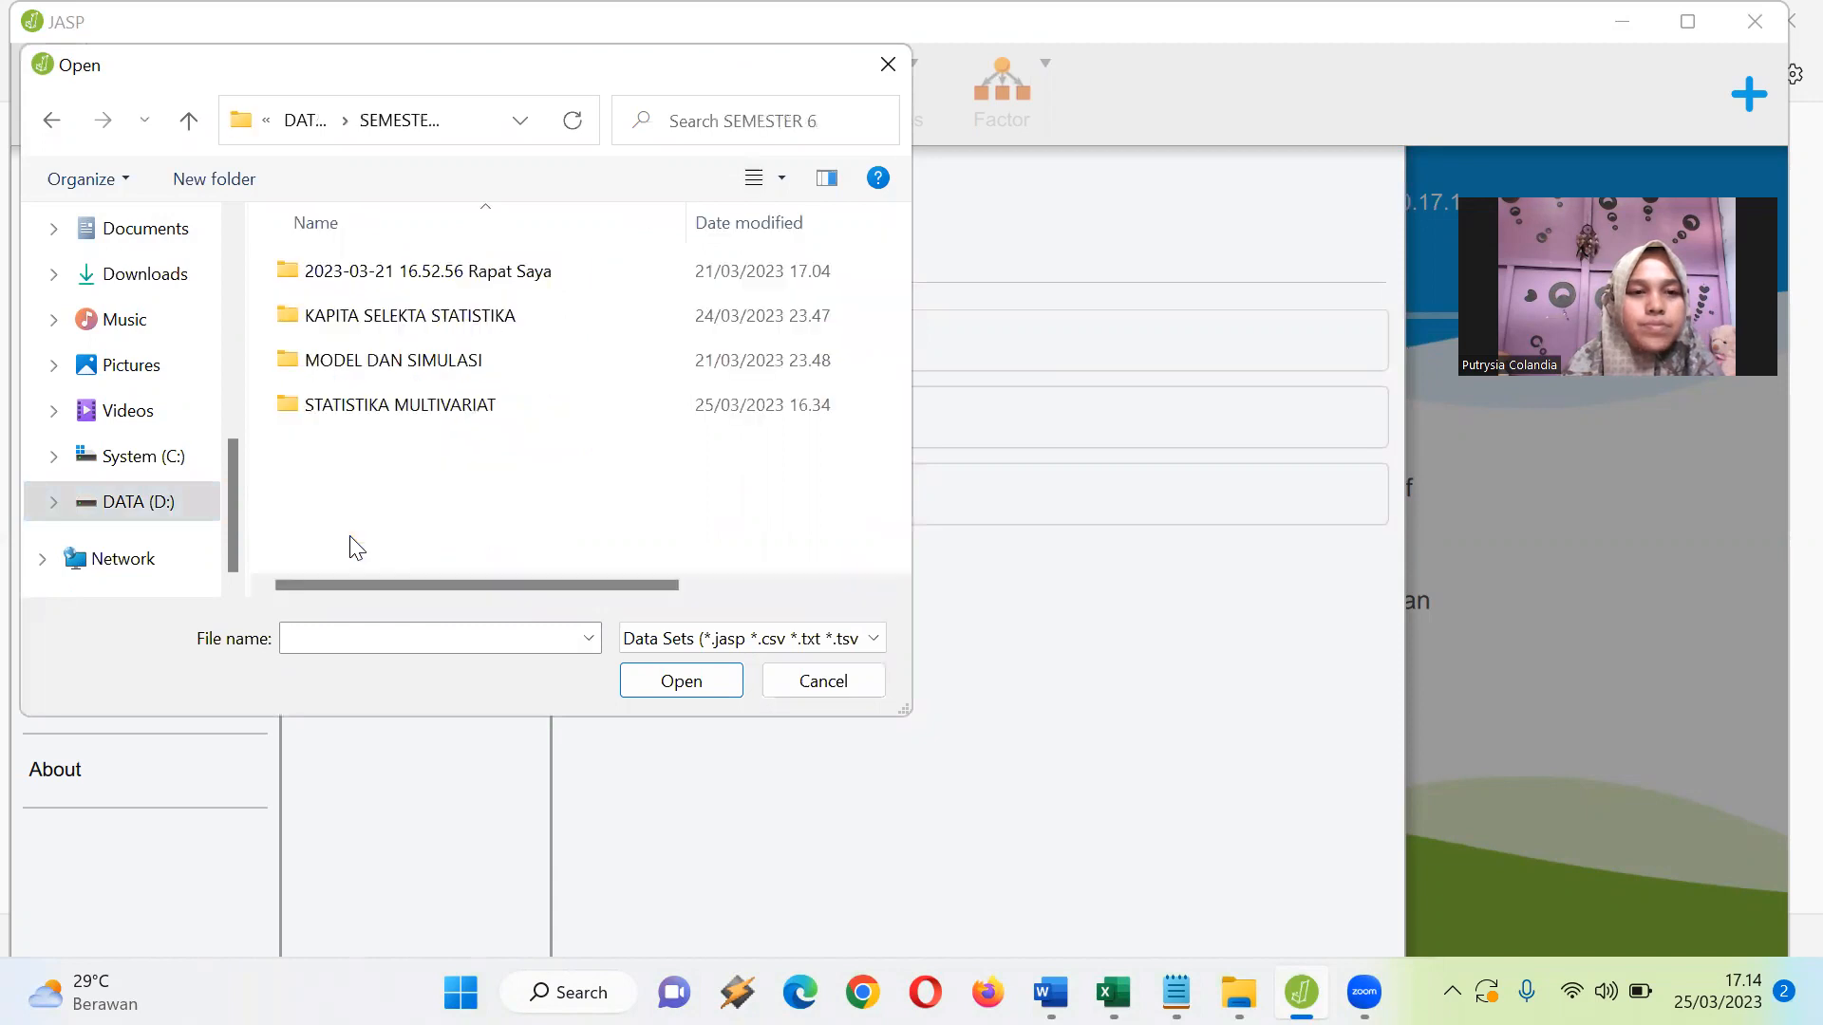
double_click(403, 406)
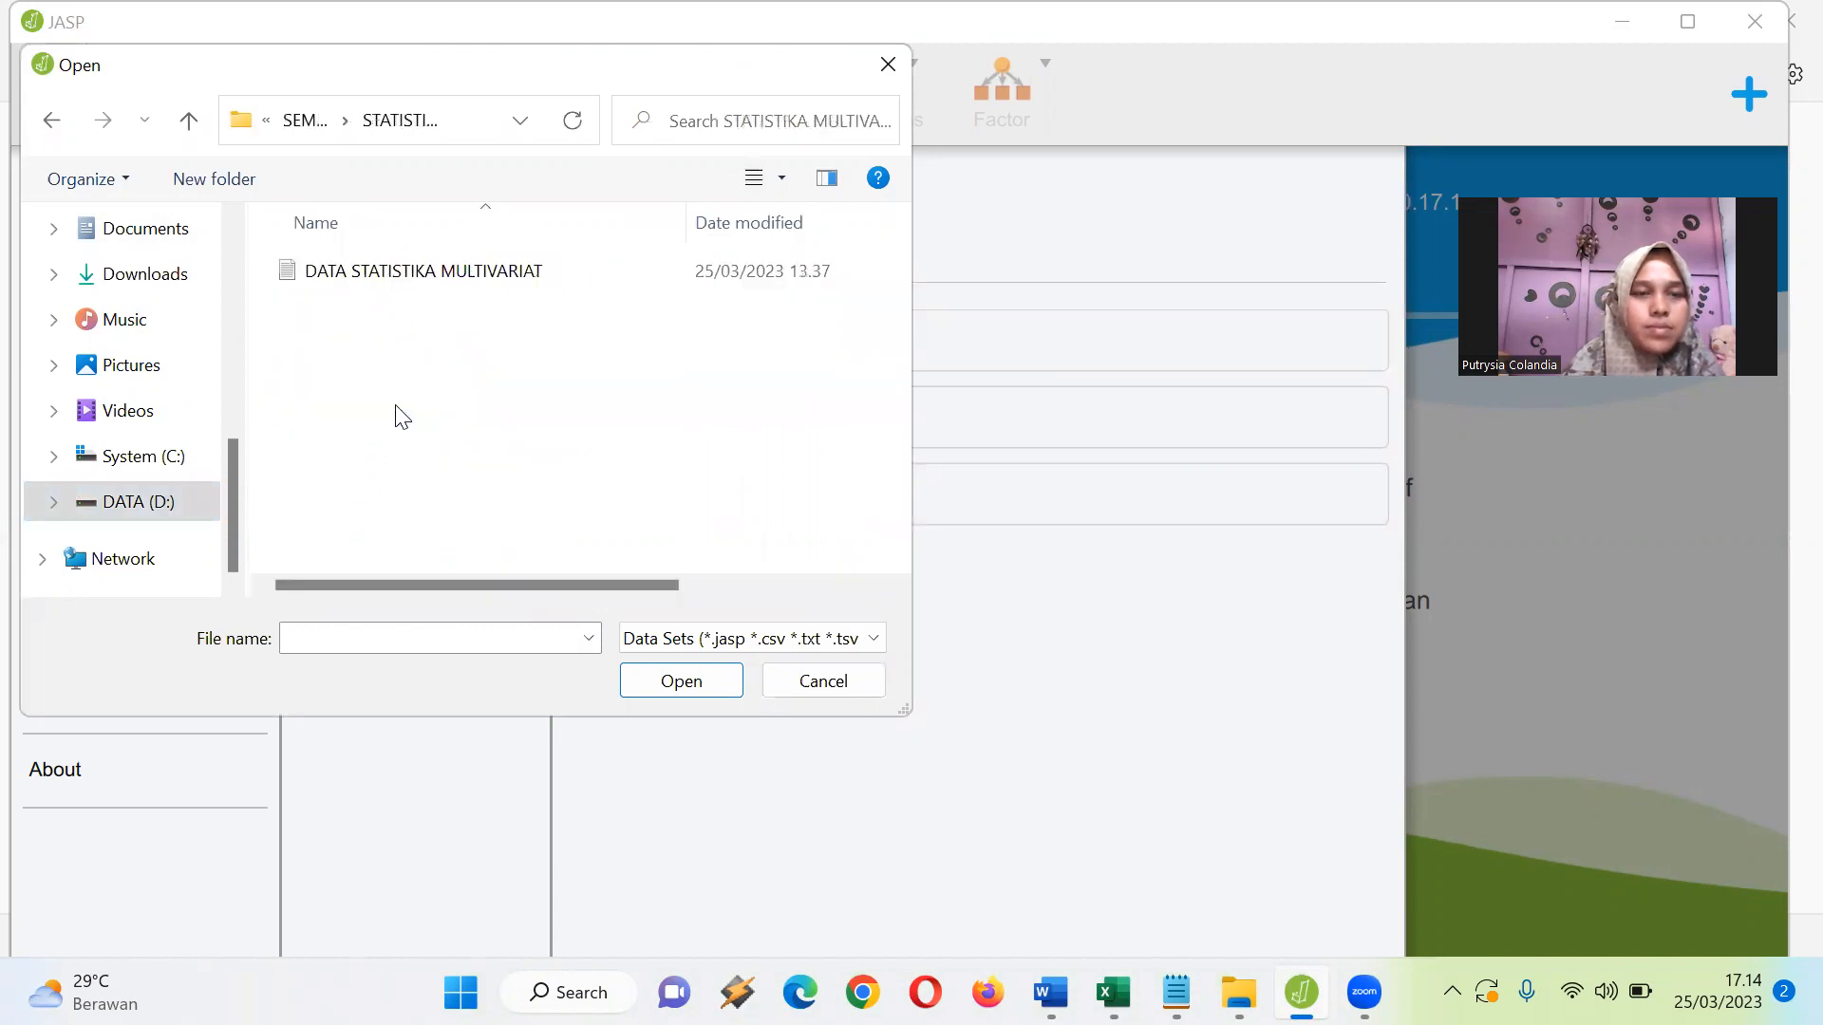
double_click(427, 273)
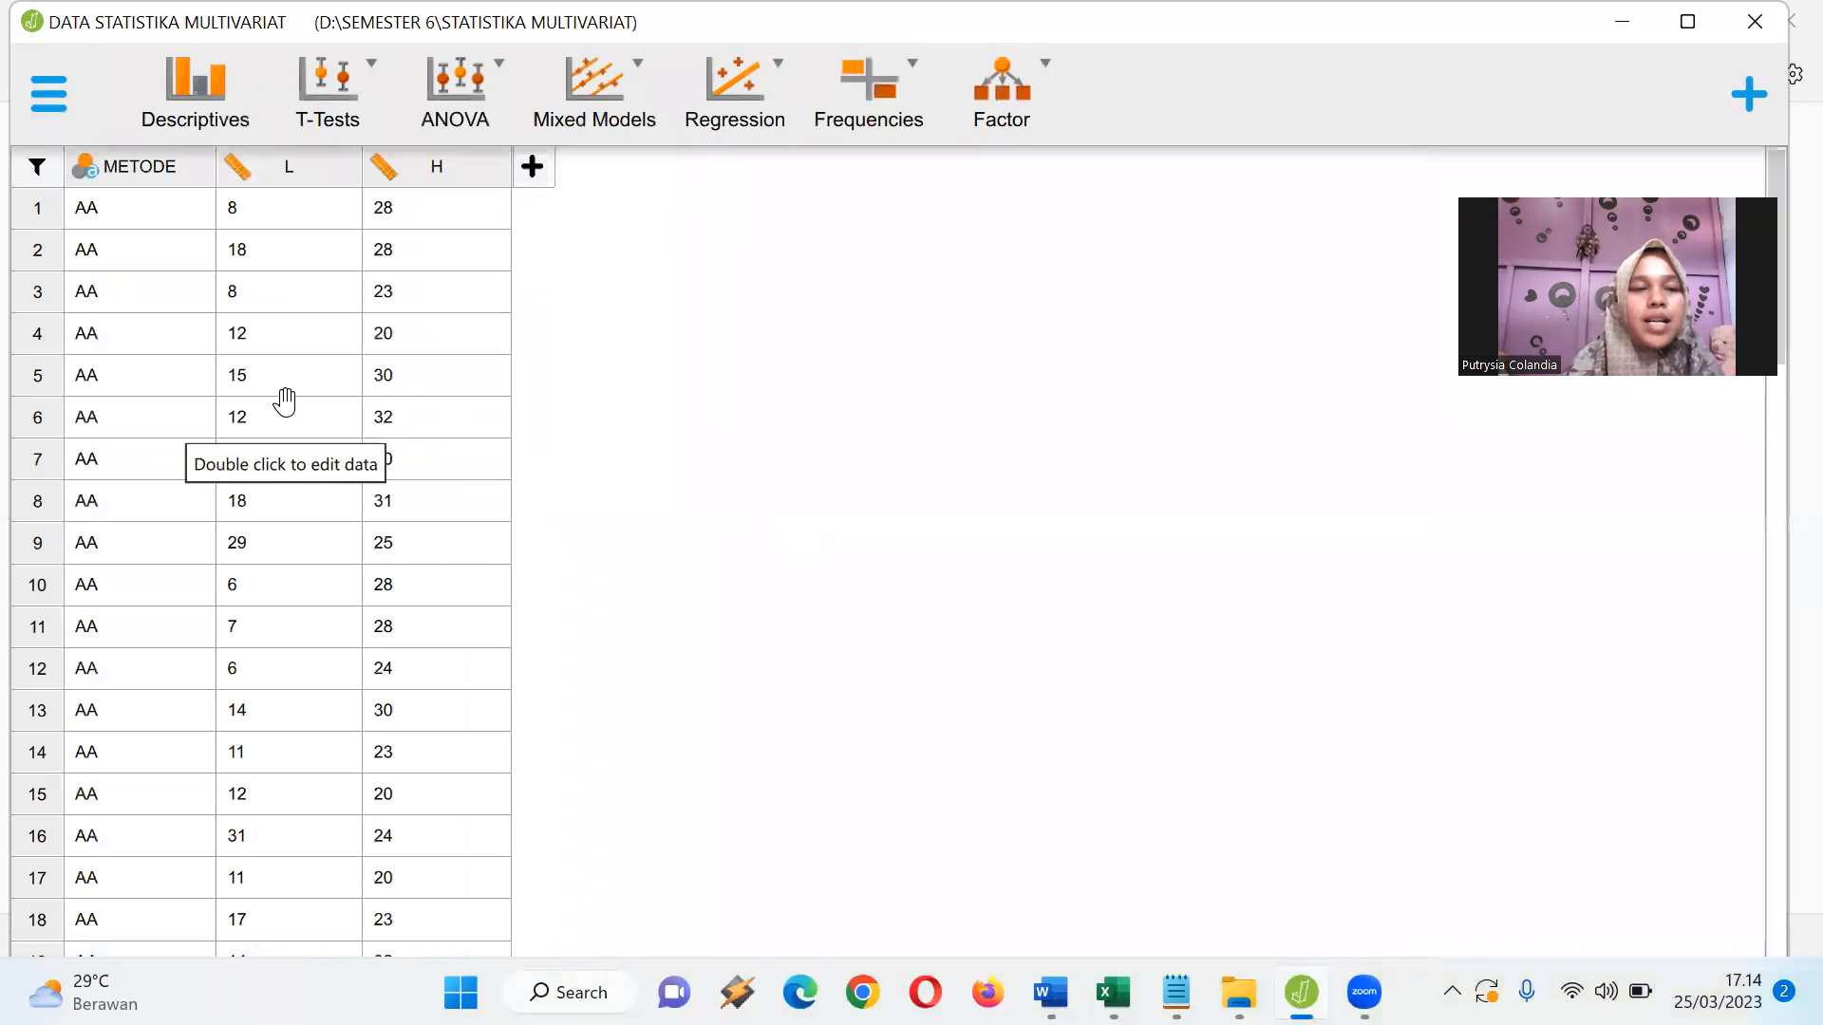
Check the loaded METODE, L and H rows across the AA, C and NC groups.
scroll(353, 415, "down", 12)
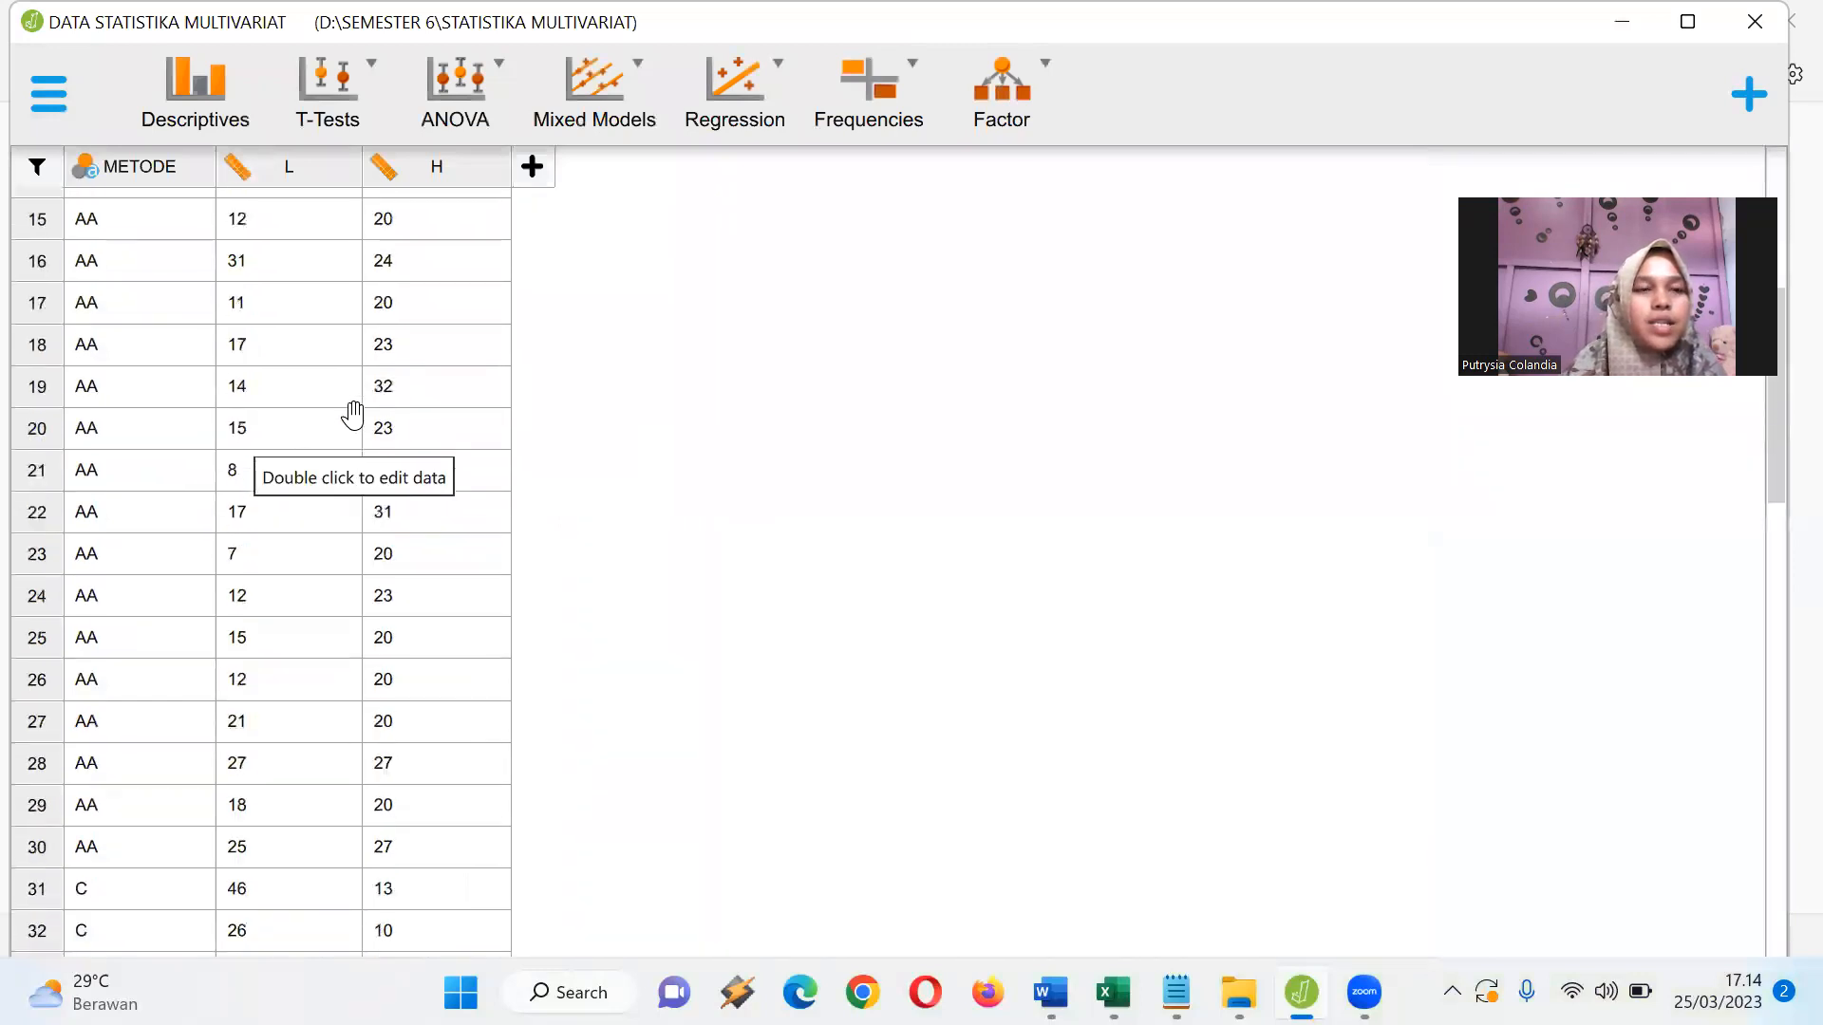
scroll(353, 415, "down", 11)
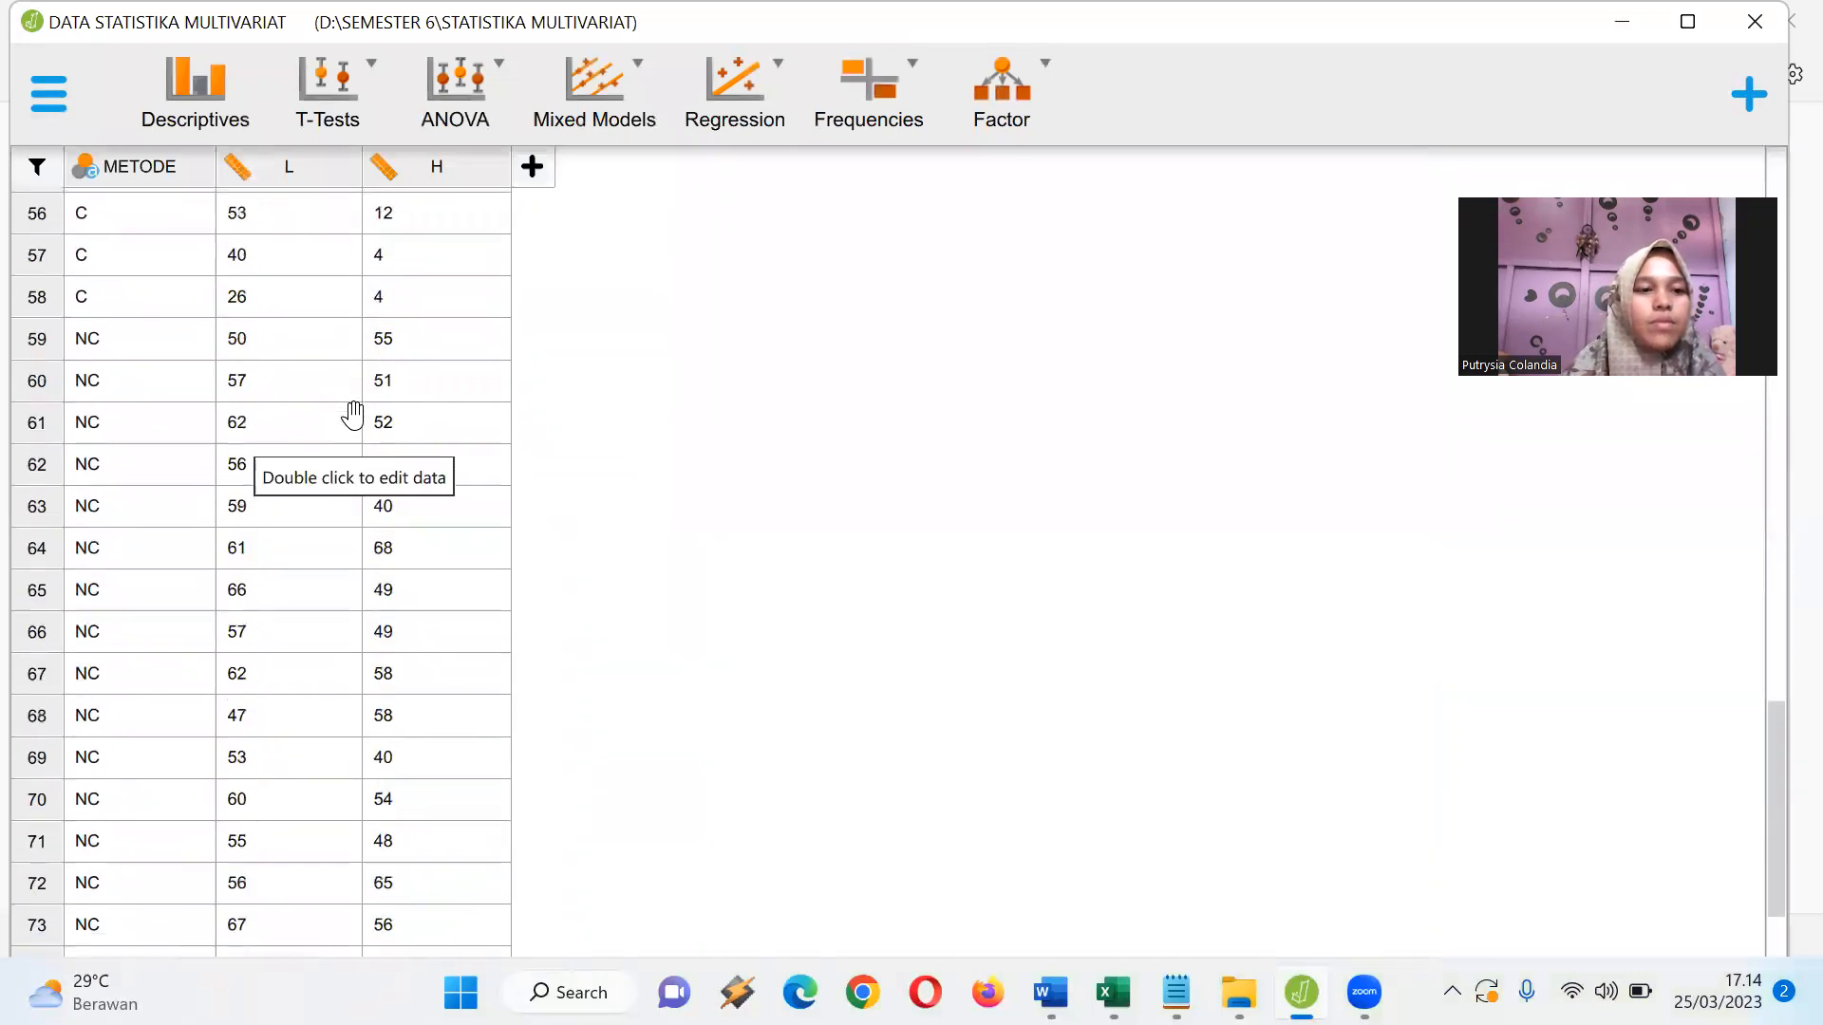
scroll(353, 415, "up", 20)
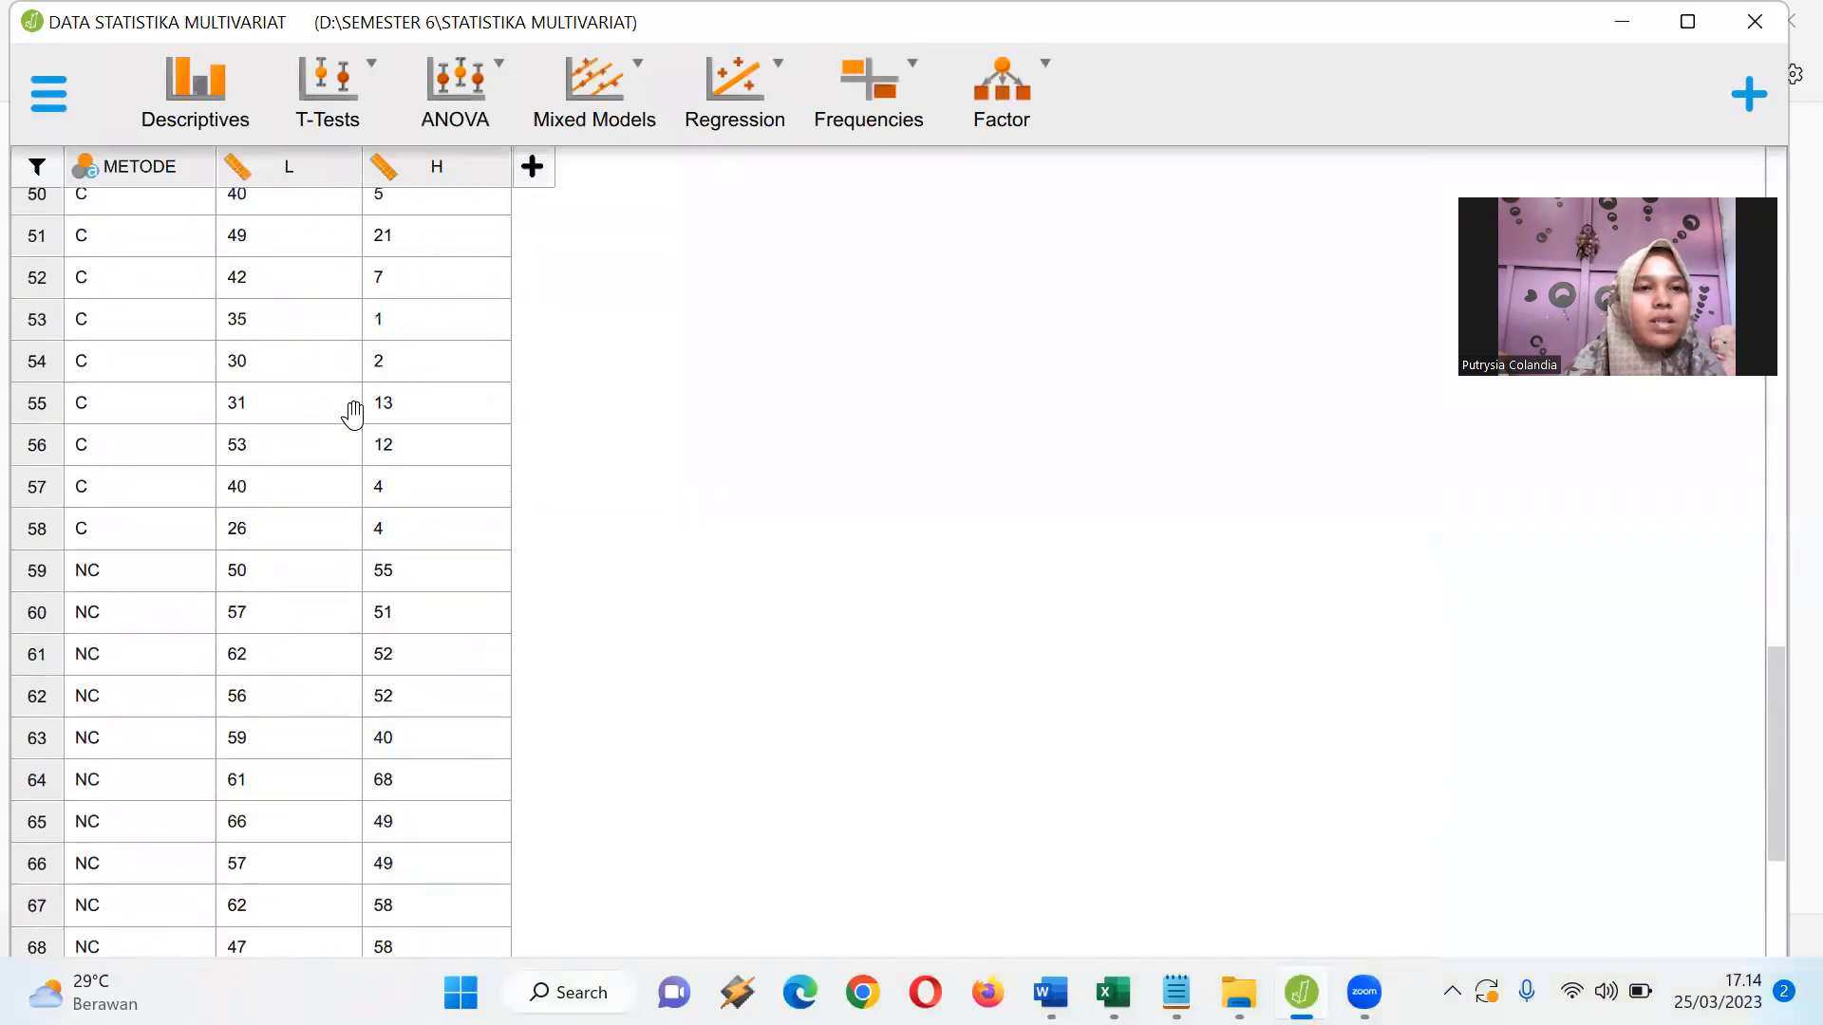
Set up a classical MANOVA with METODE as the fixed factor and L and H as the dependent variables.
scroll(353, 415, "up", 1)
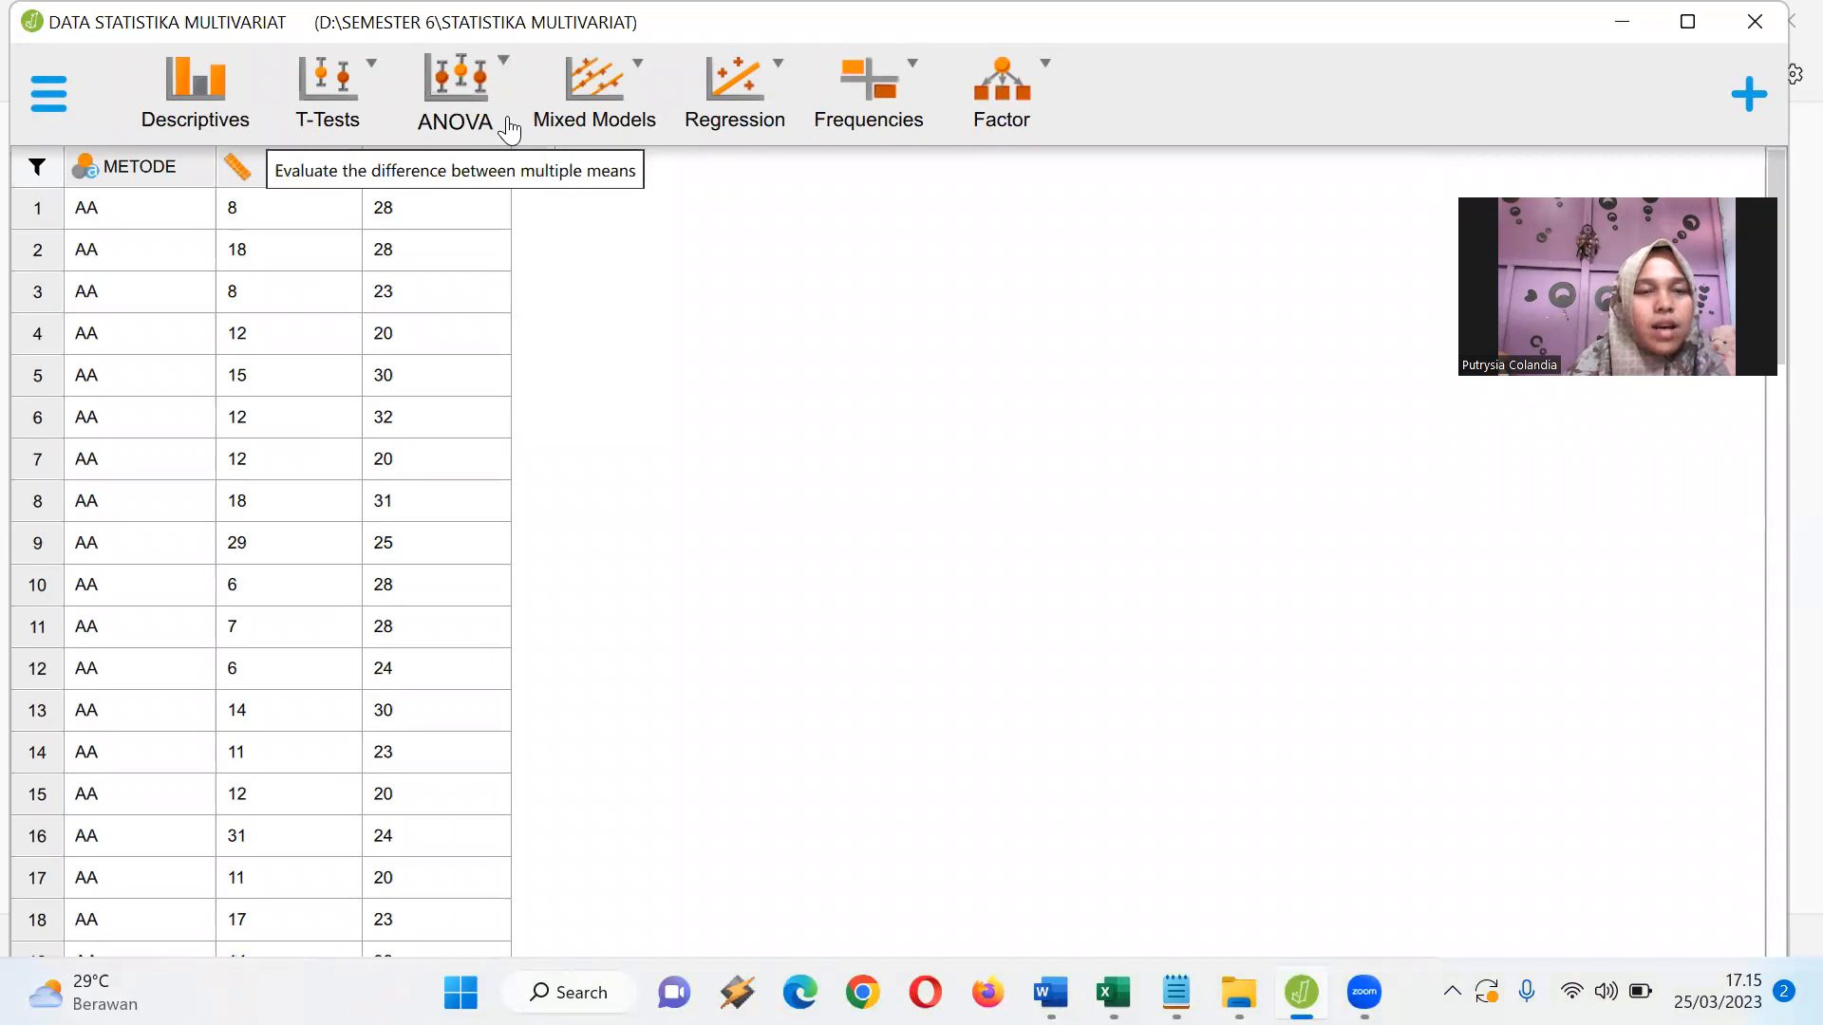
left_click(510, 129)
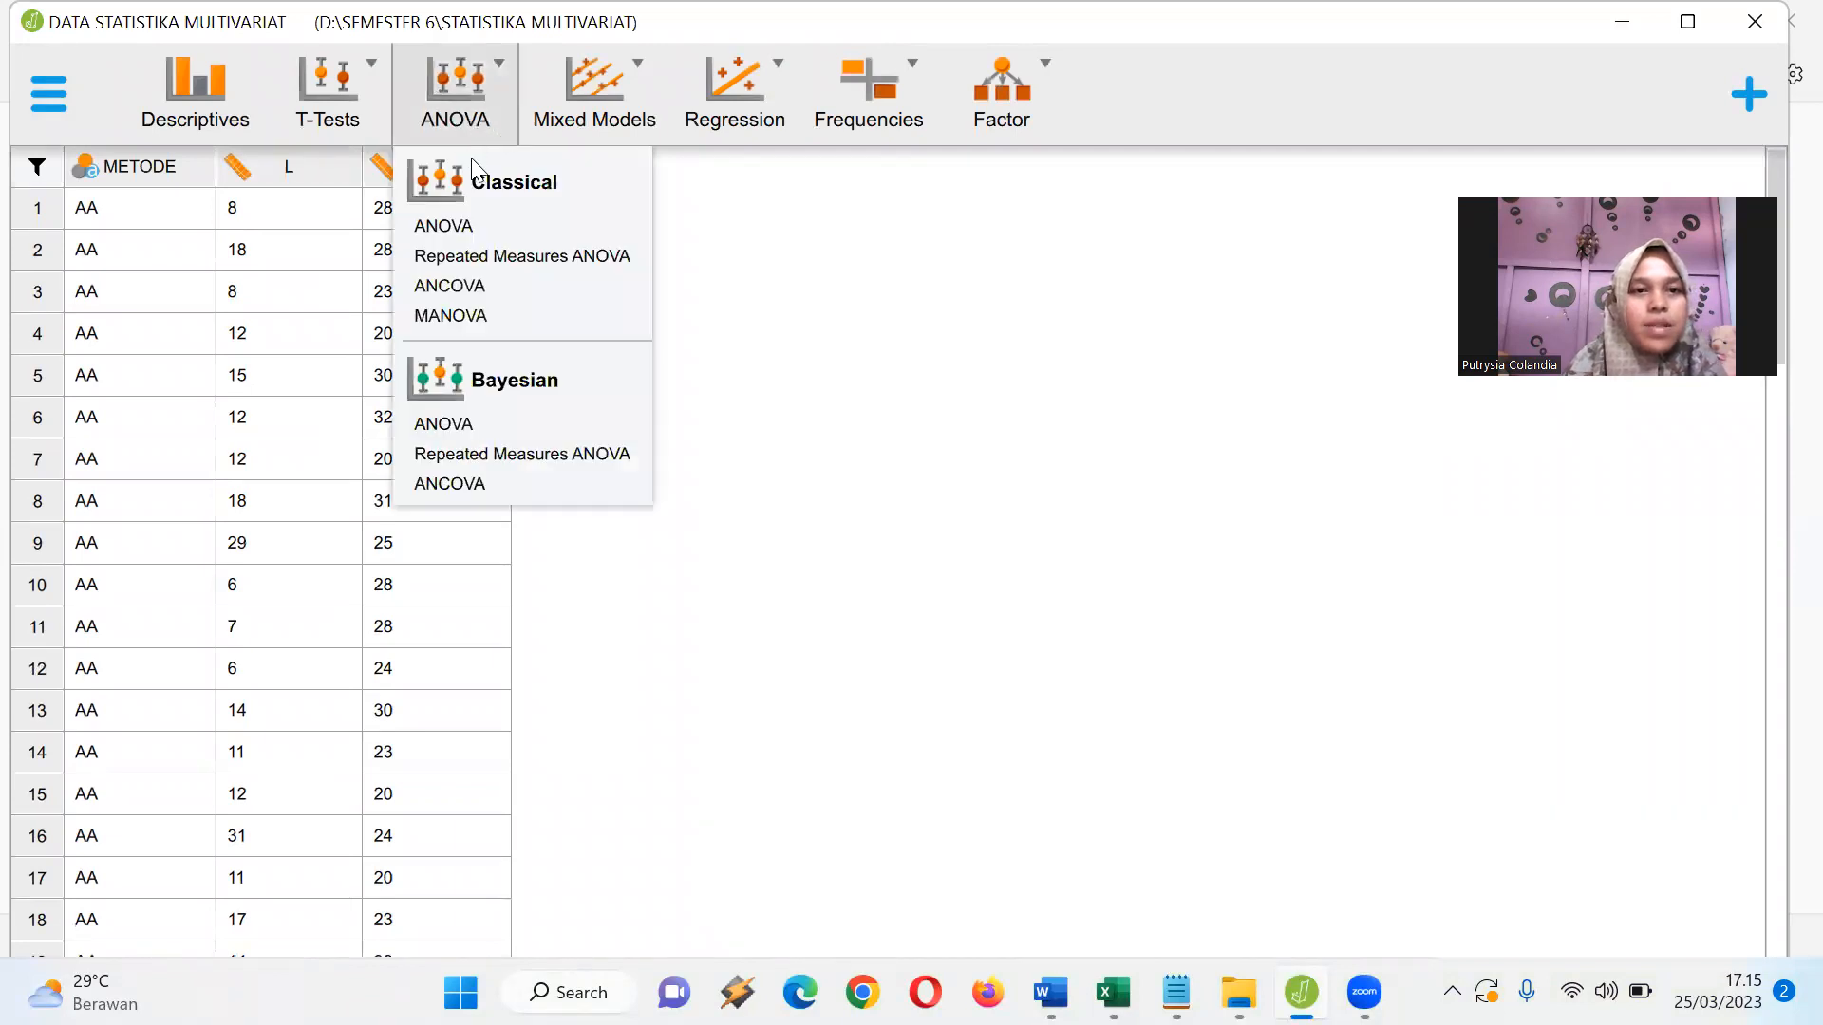
left_click(443, 316)
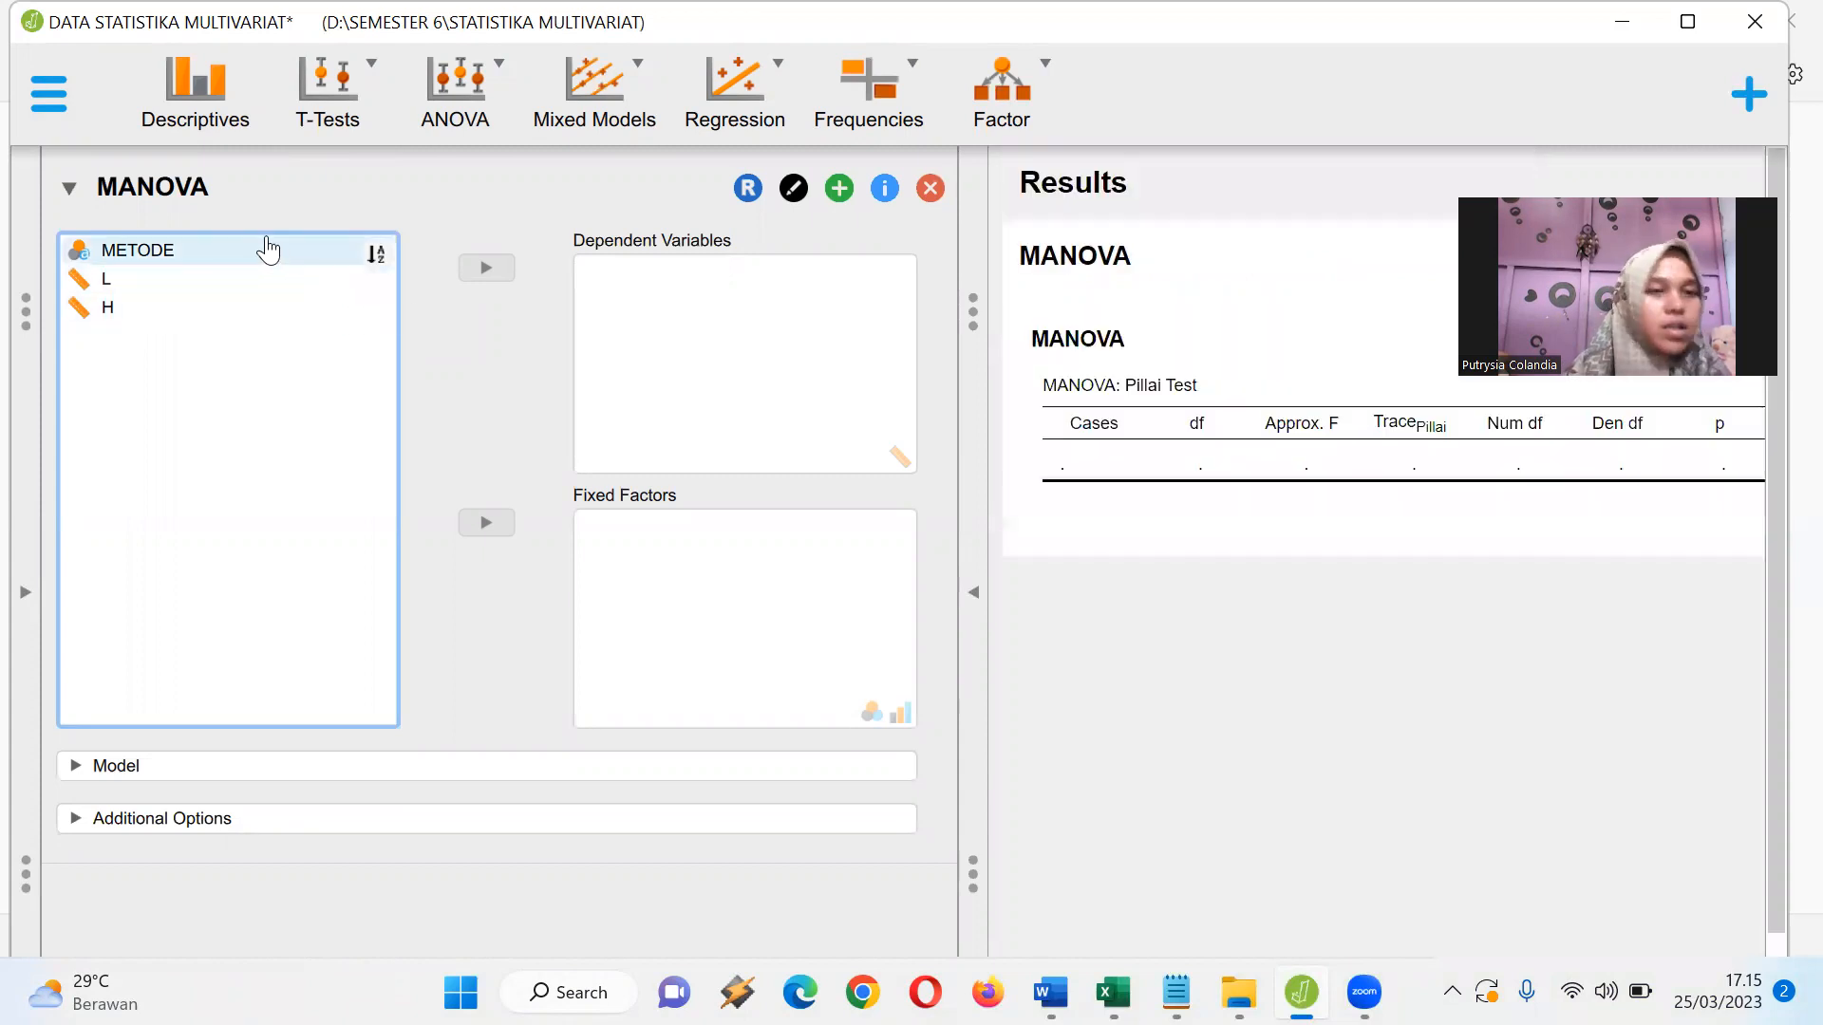
left_click(269, 249)
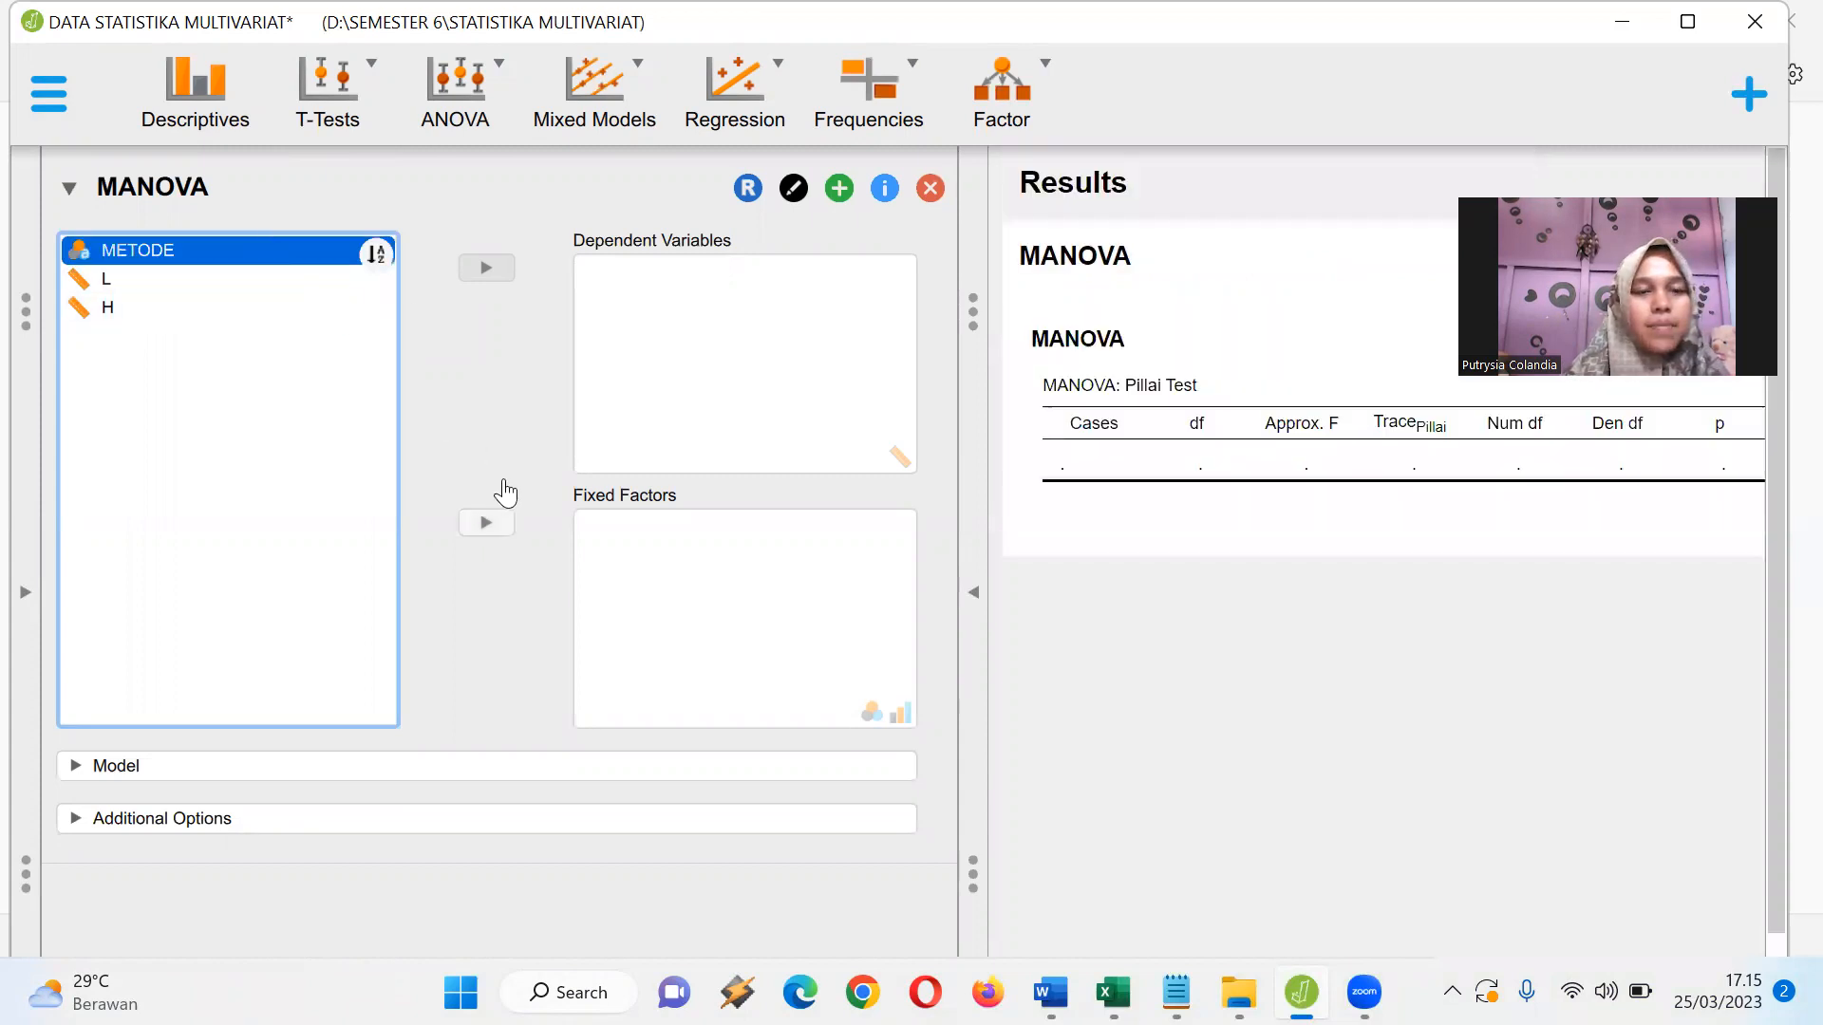
left_click_drag(268, 252, 818, 543)
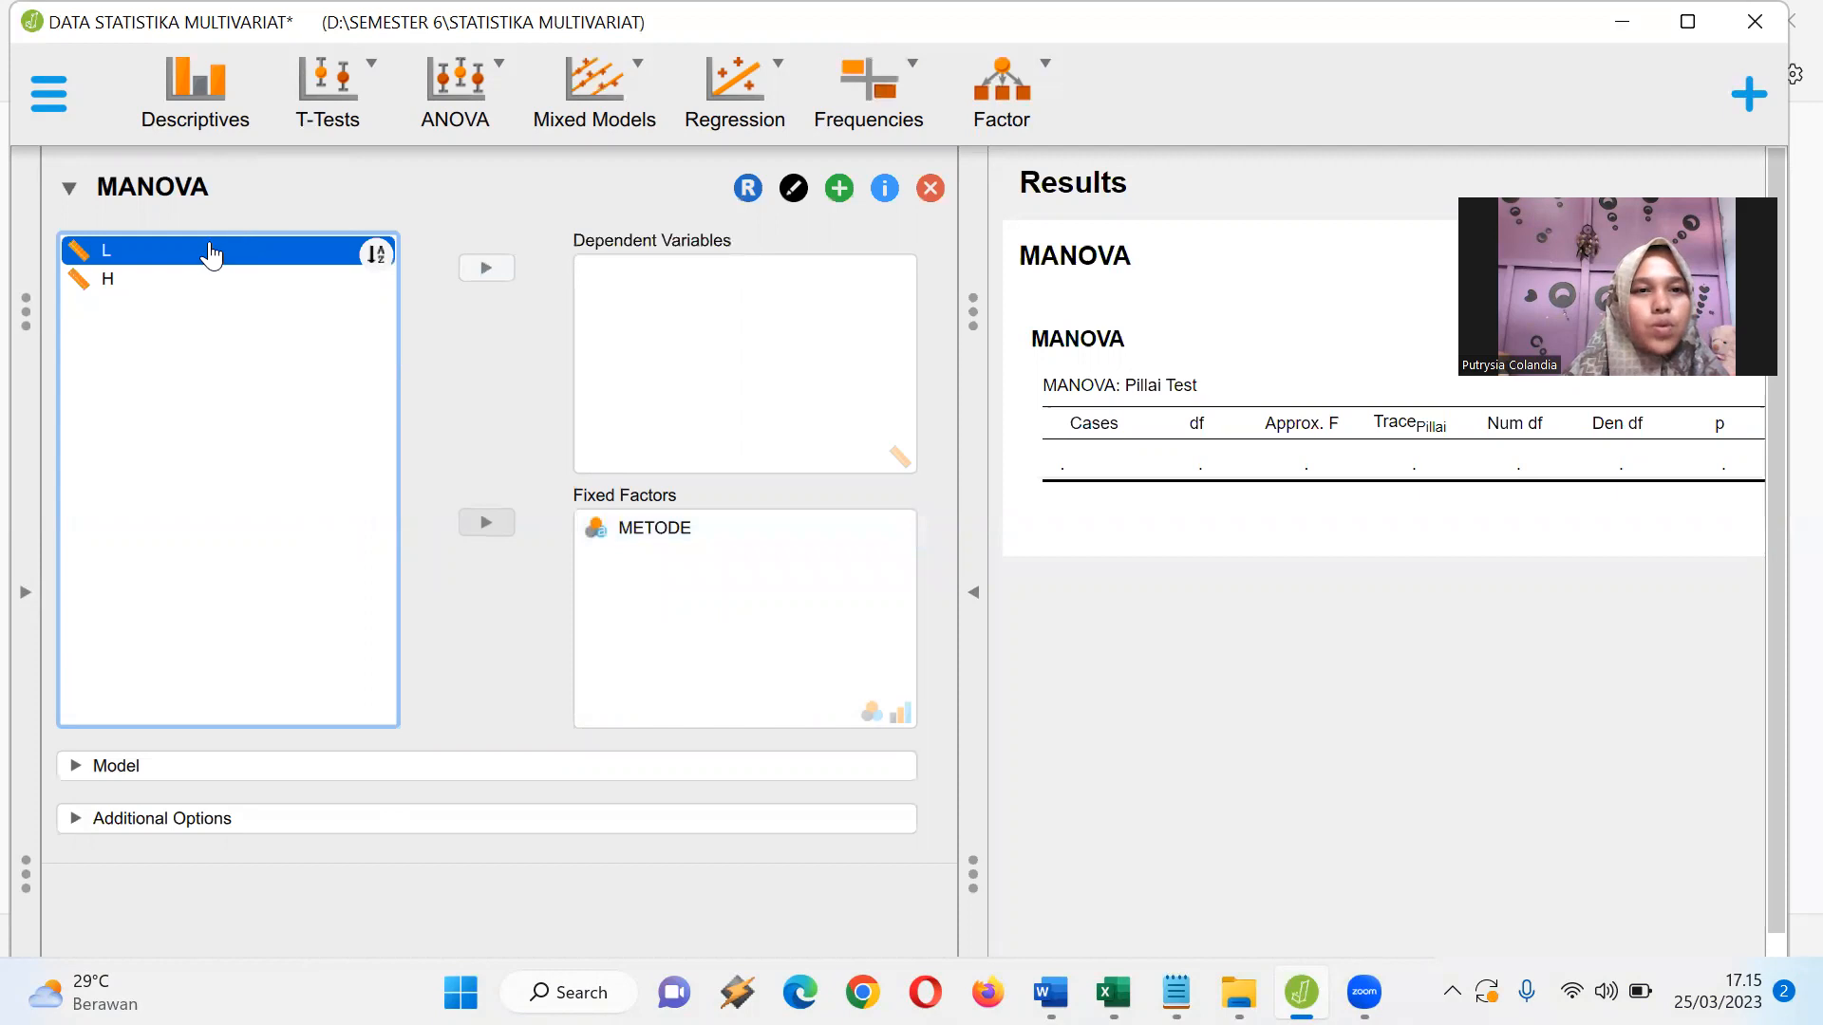
left_click_drag(207, 257, 732, 293)
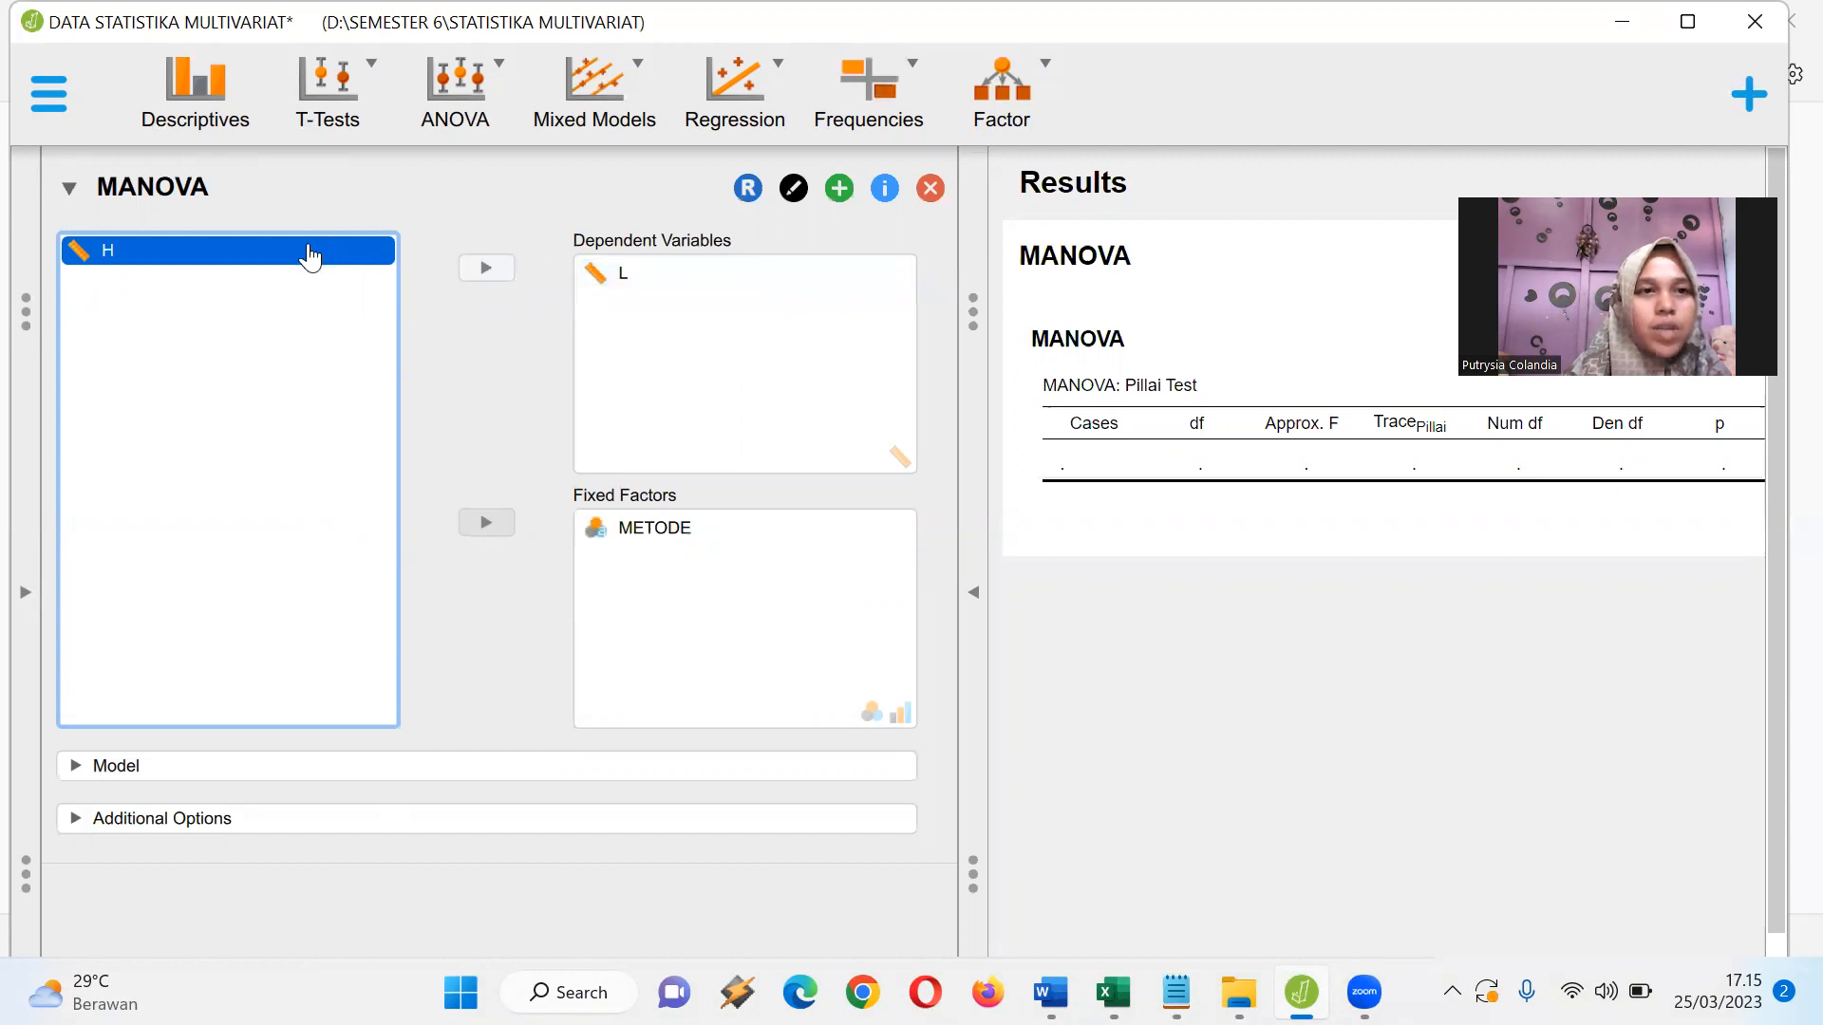
left_click_drag(310, 256, 822, 305)
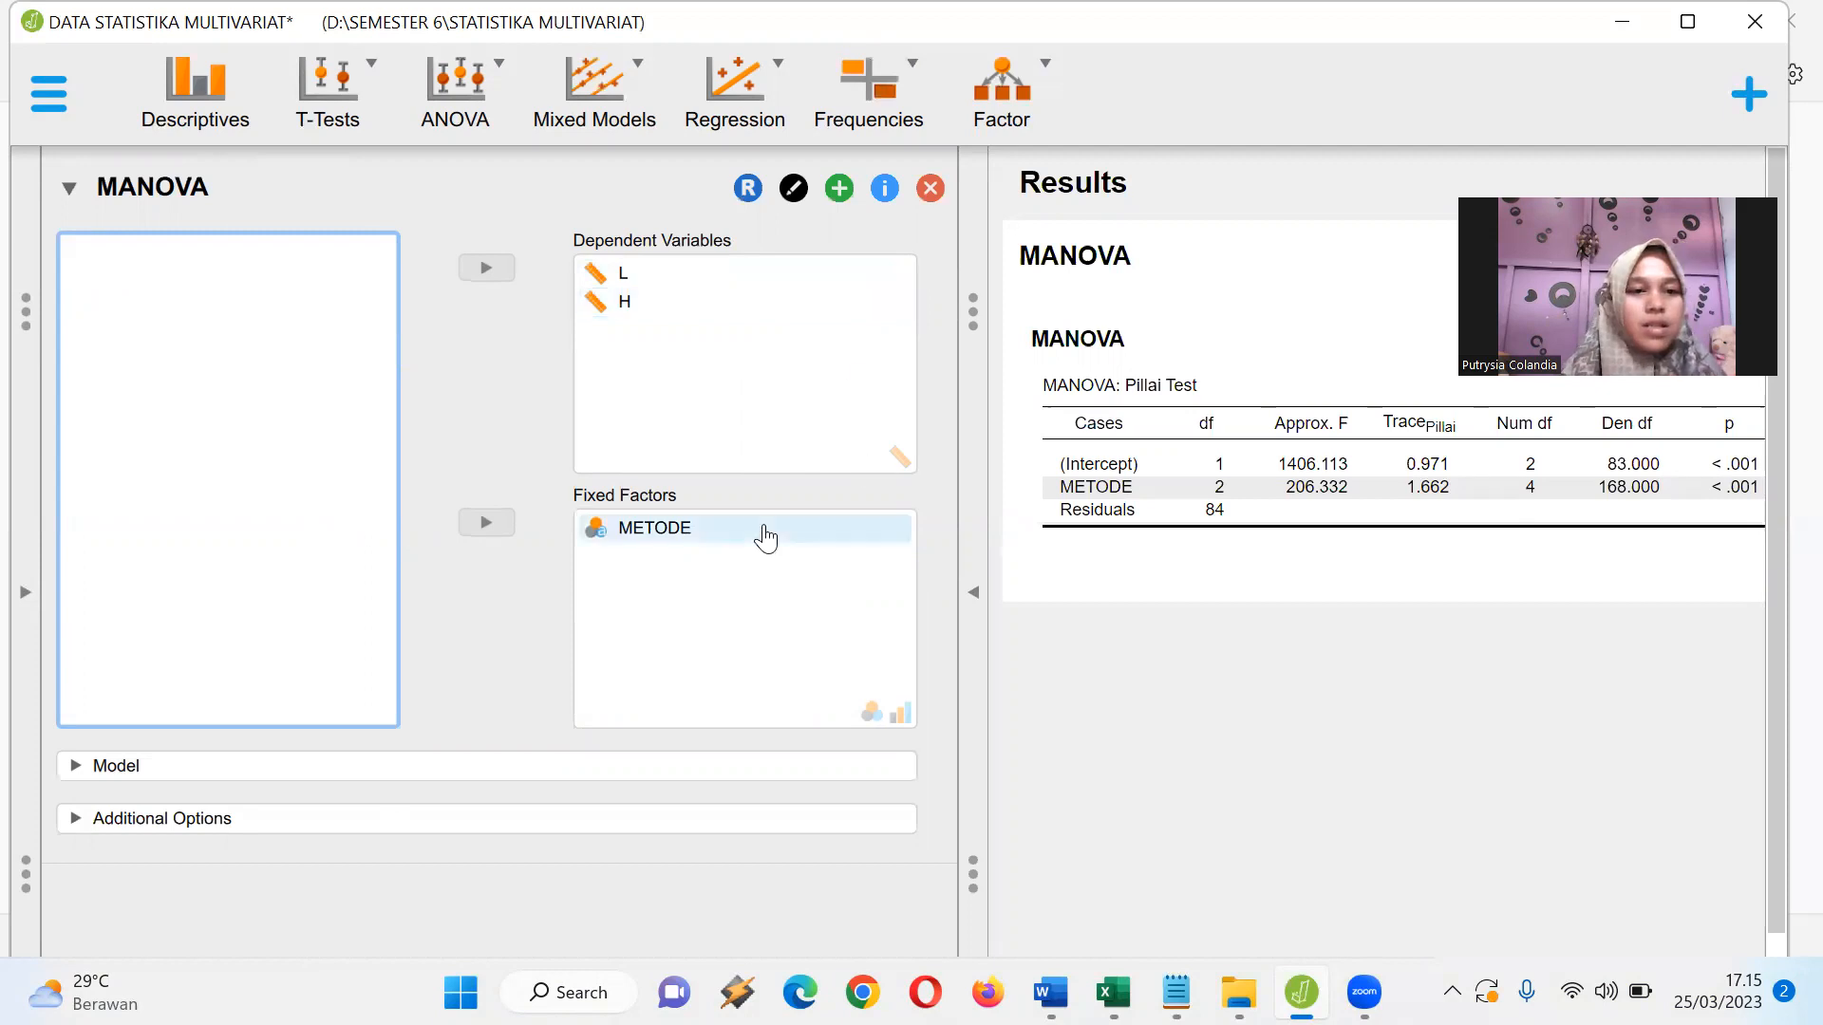
In the MANOVA's additional options, enable the Wilks test and disable the Pillai test.
left_click(74, 822)
scroll(217, 845, "down", 2)
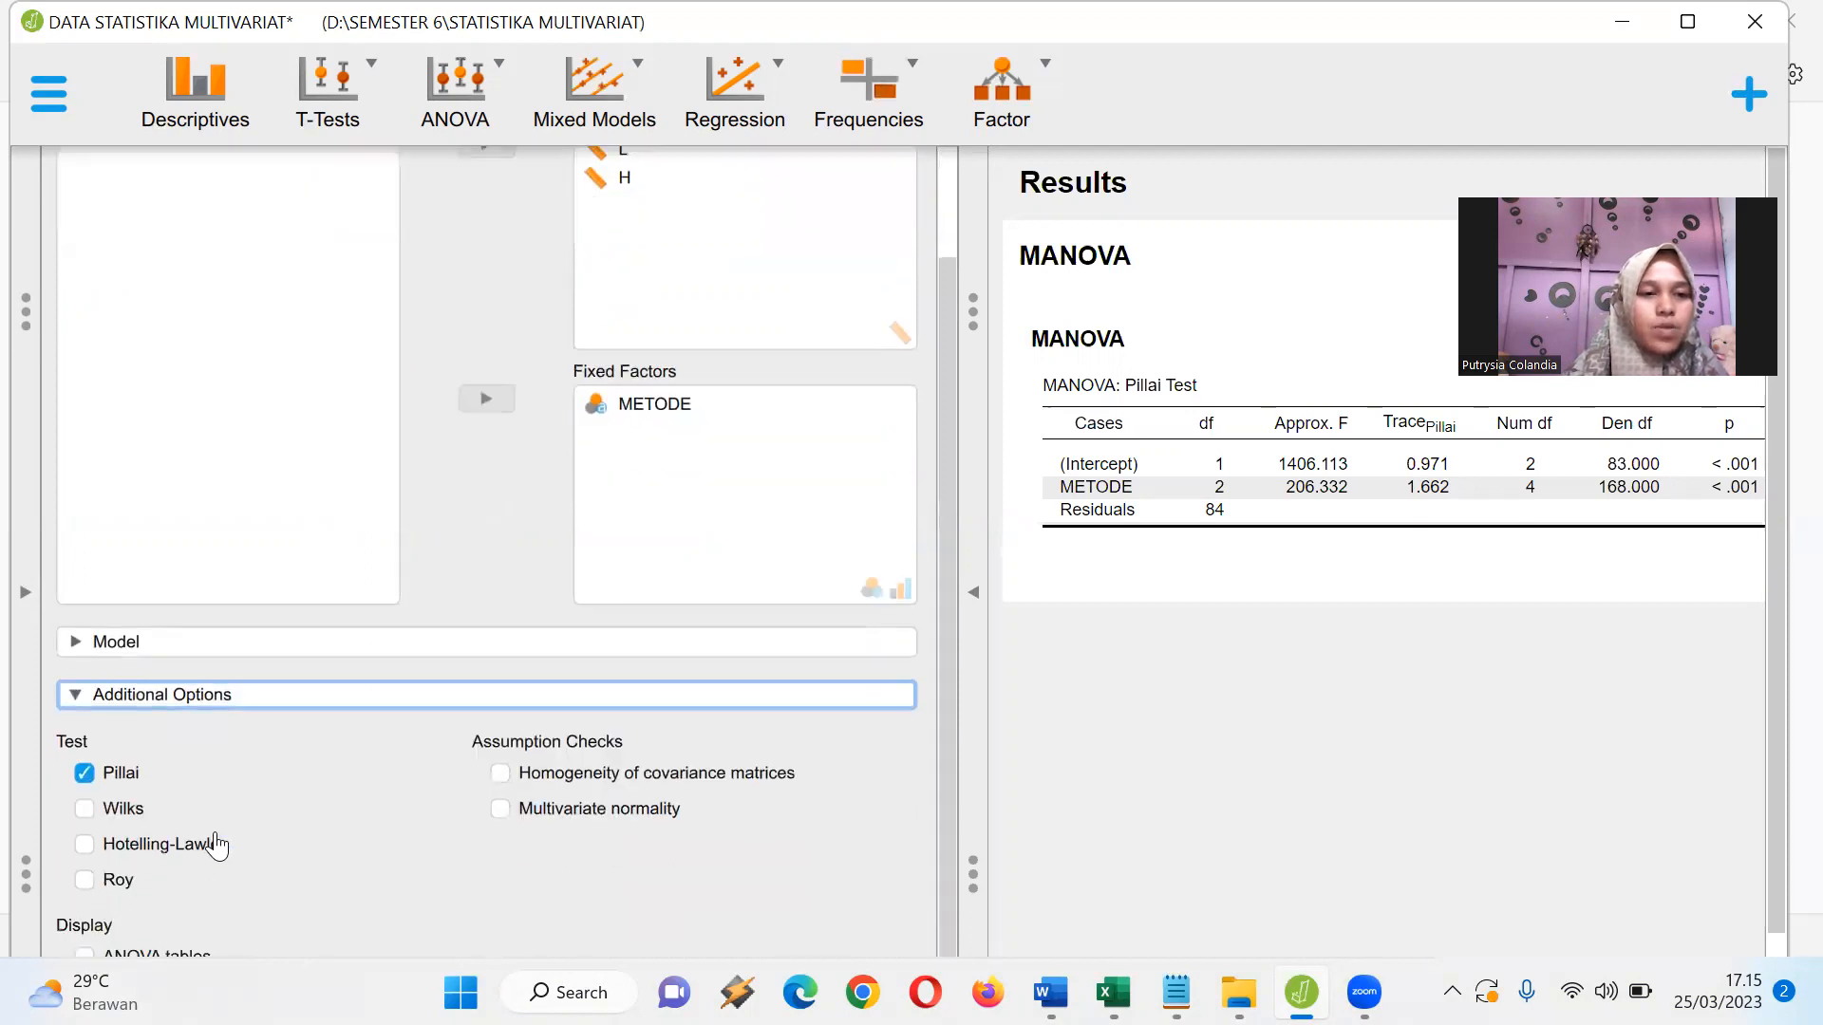
left_click(87, 813)
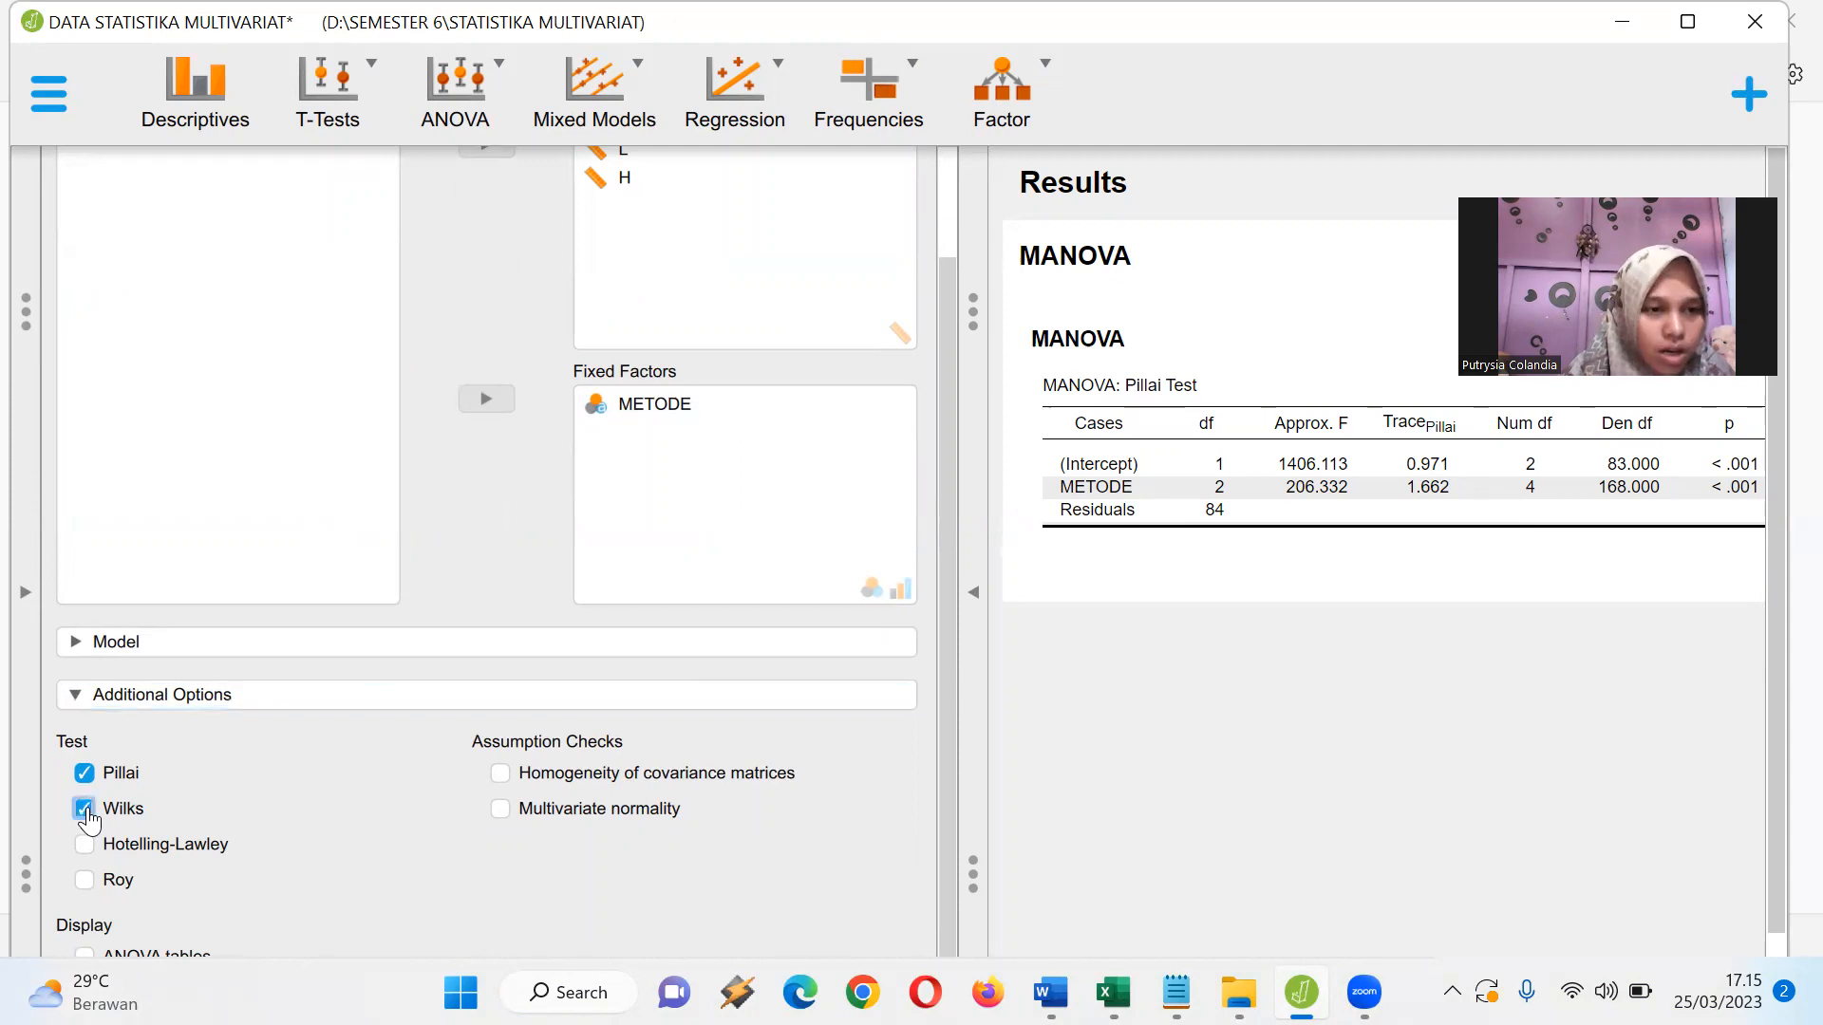
left_click(83, 773)
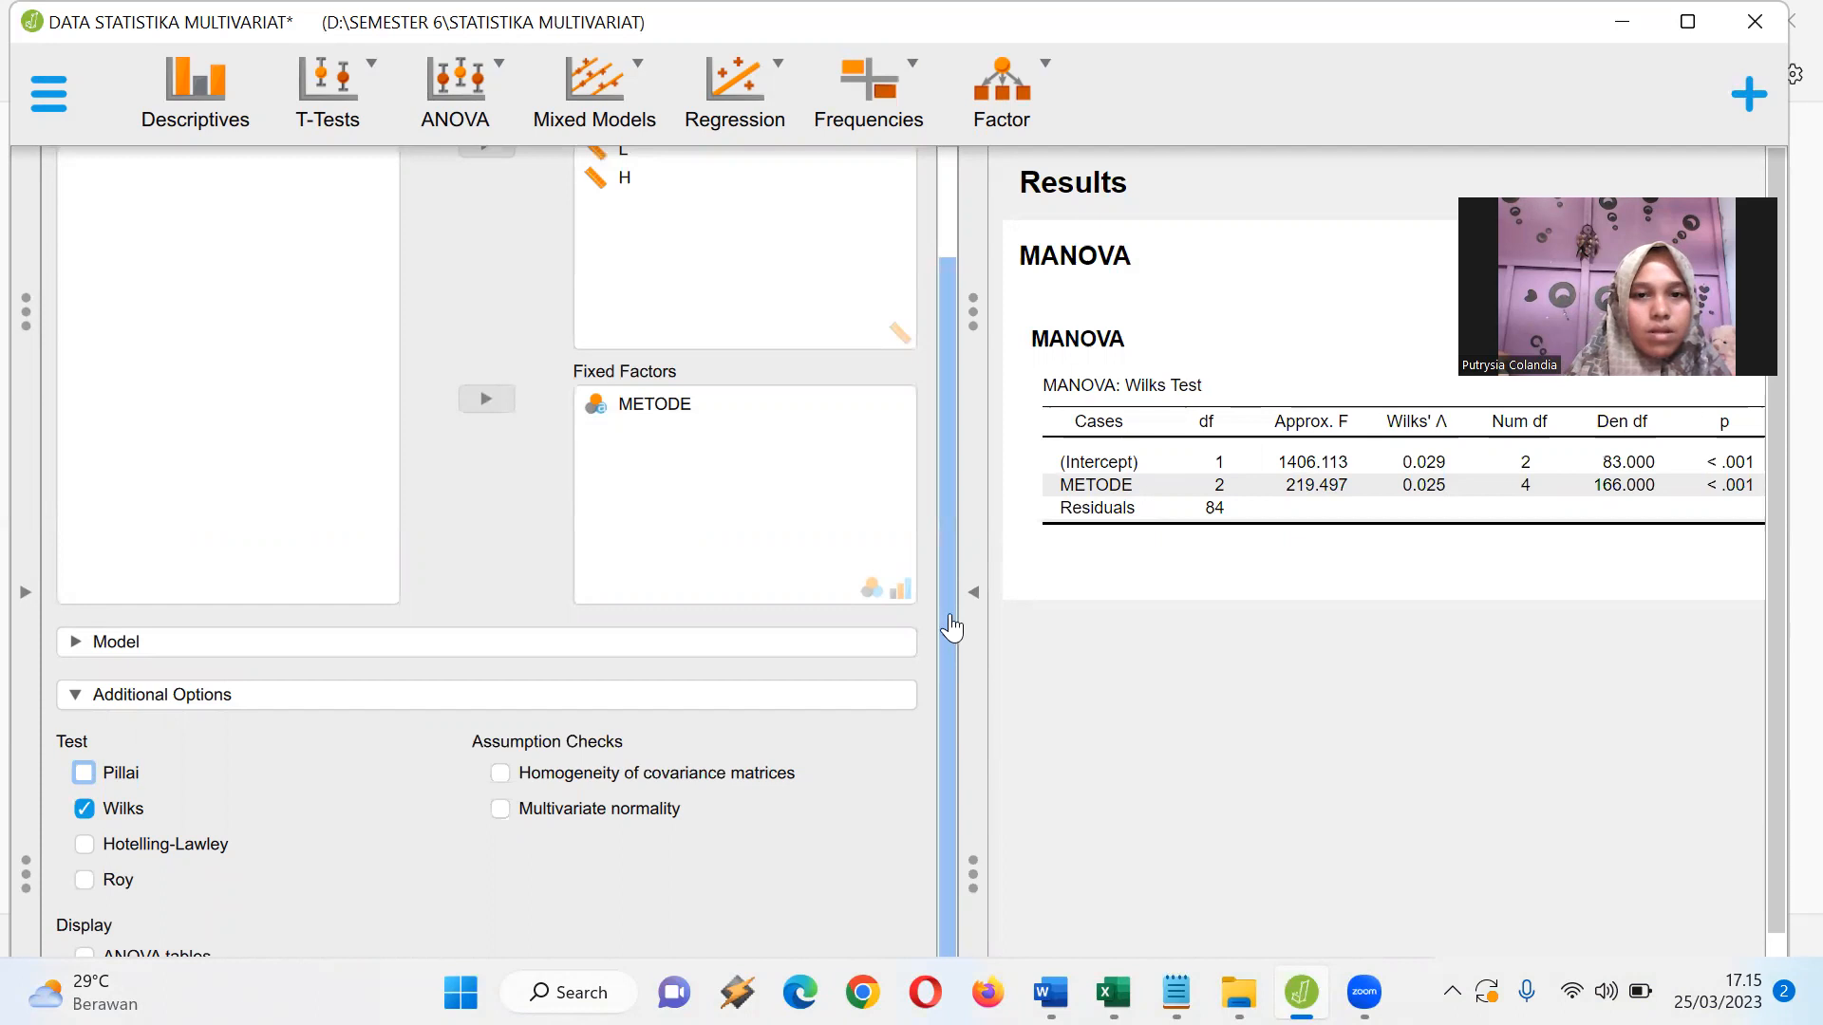
Enable the assumption checks for homogeneity of covariance matrices and multivariate normality.
scroll(938, 712, "up", 1)
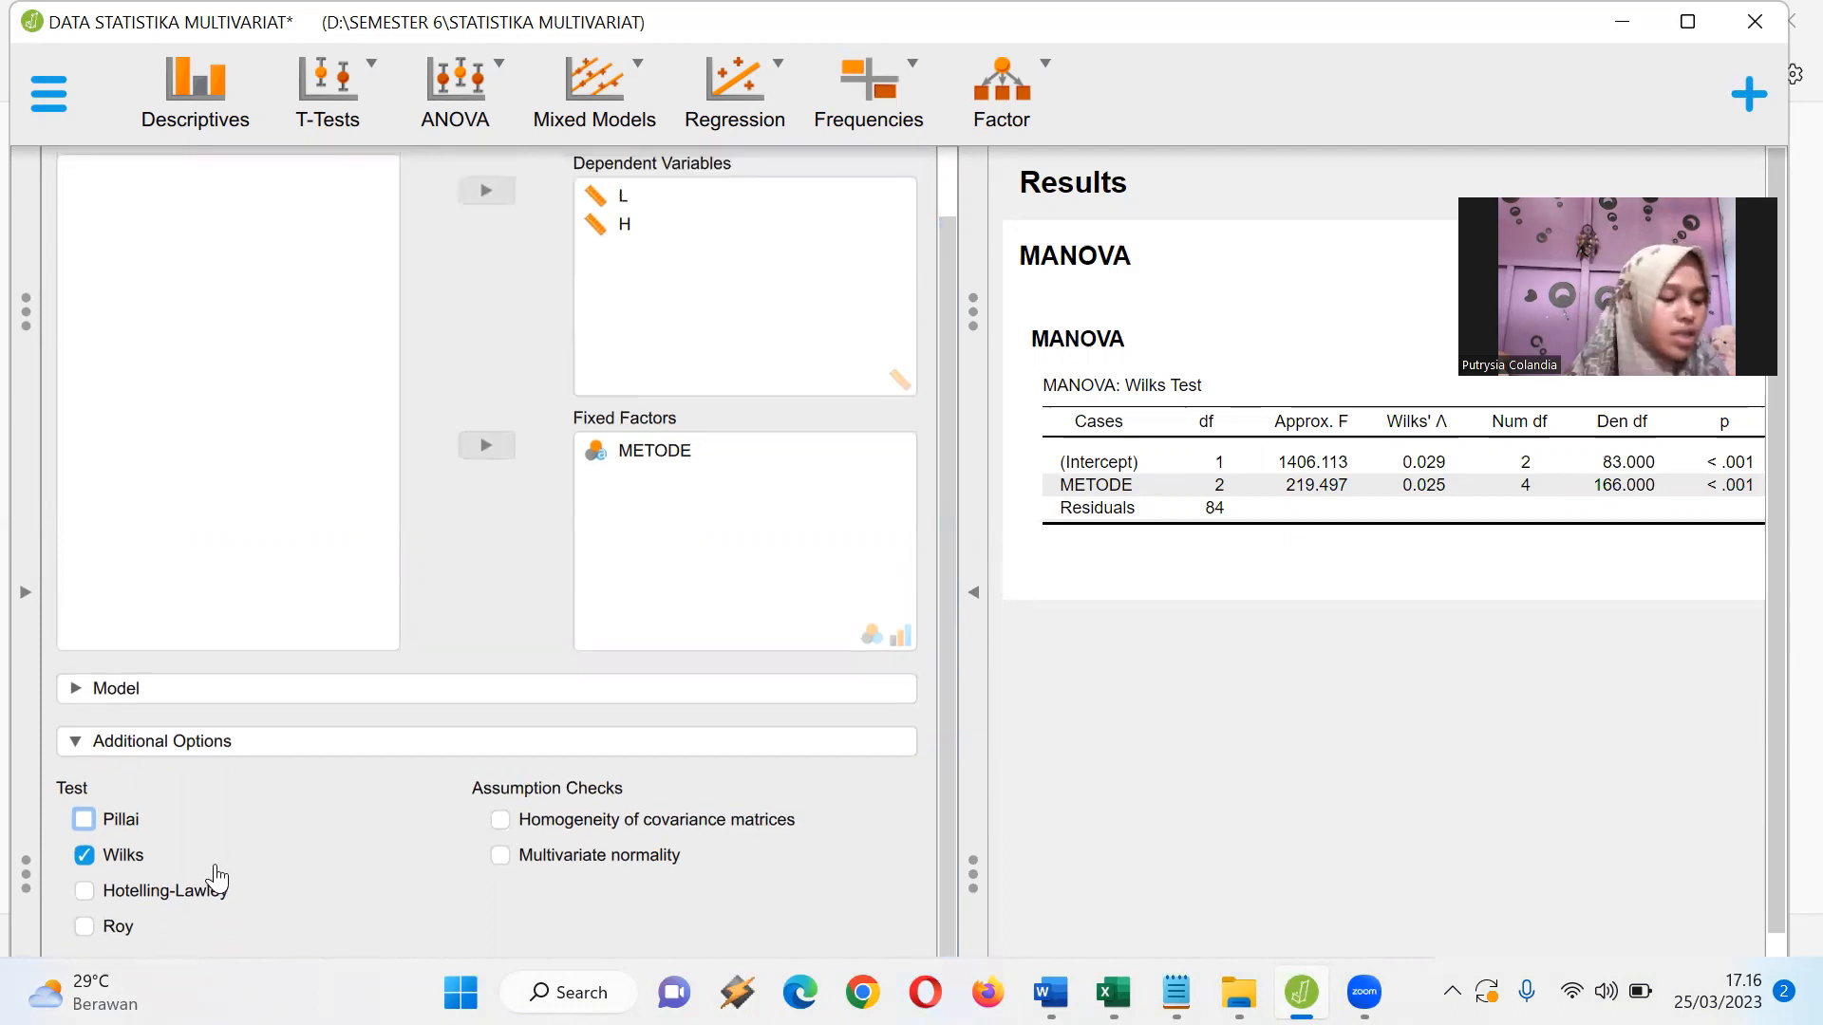
scroll(219, 881, "down", 1)
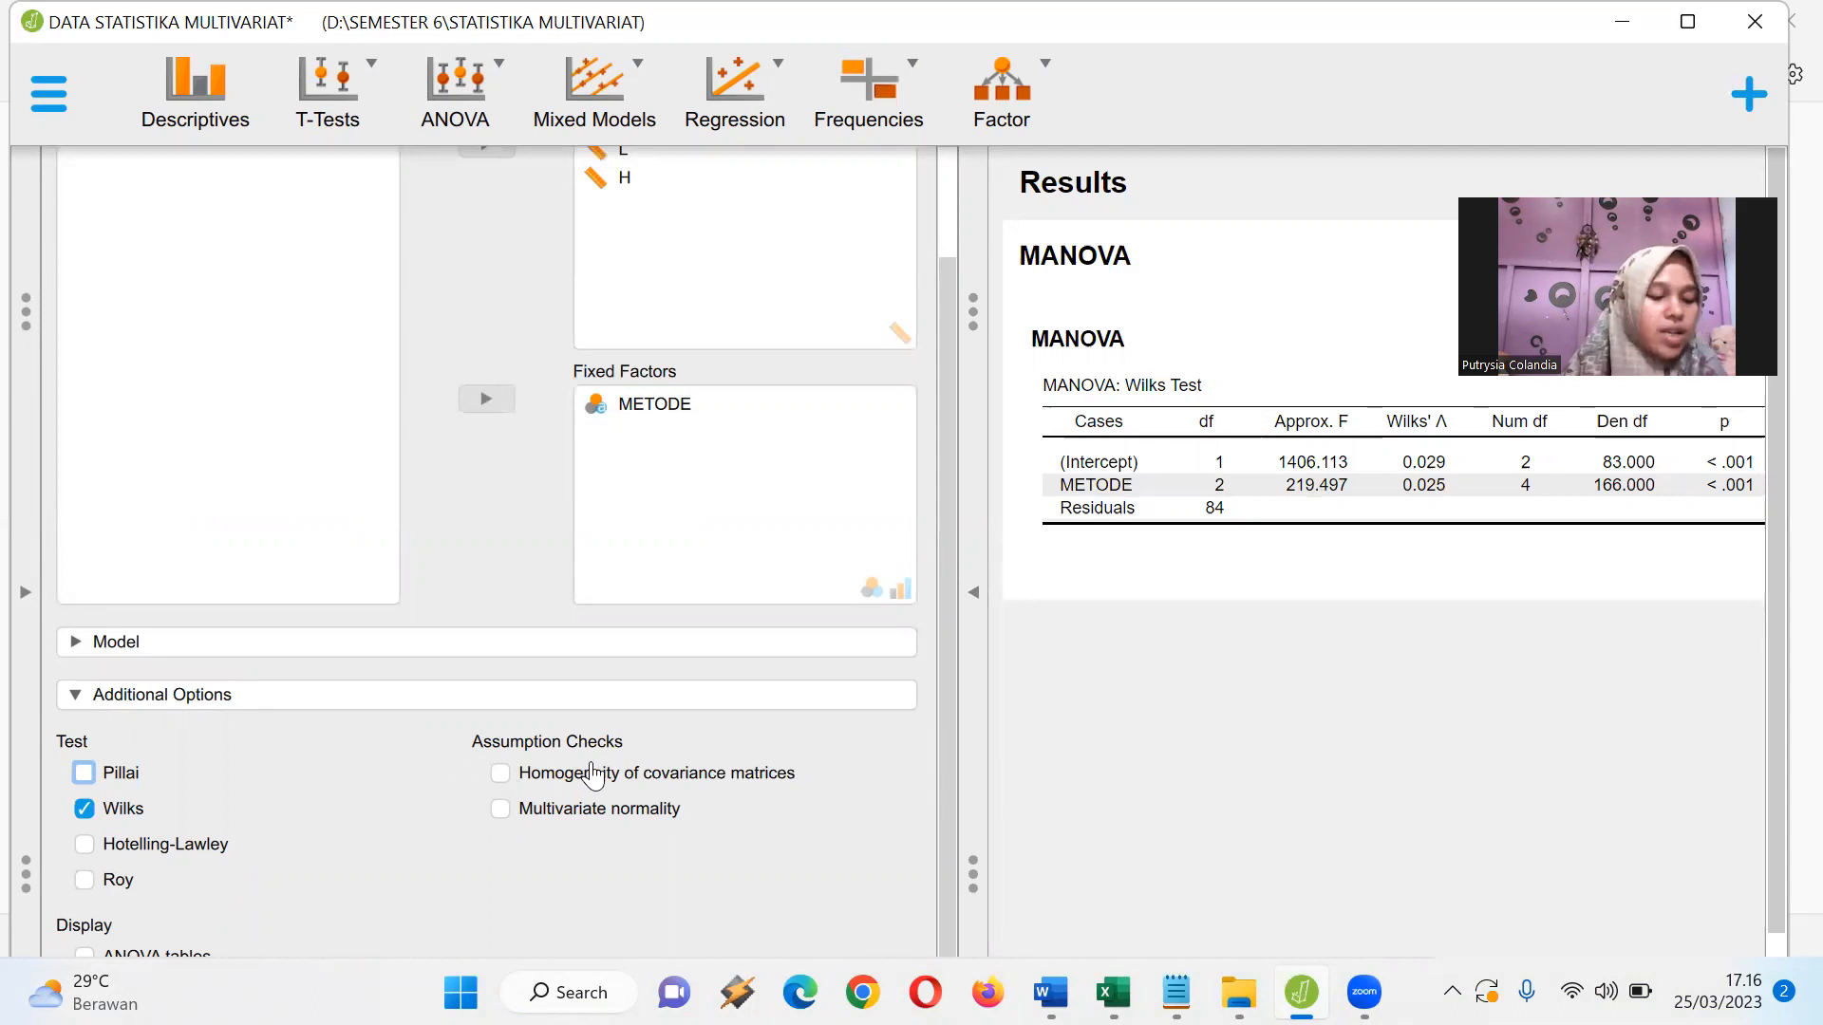
left_click(498, 777)
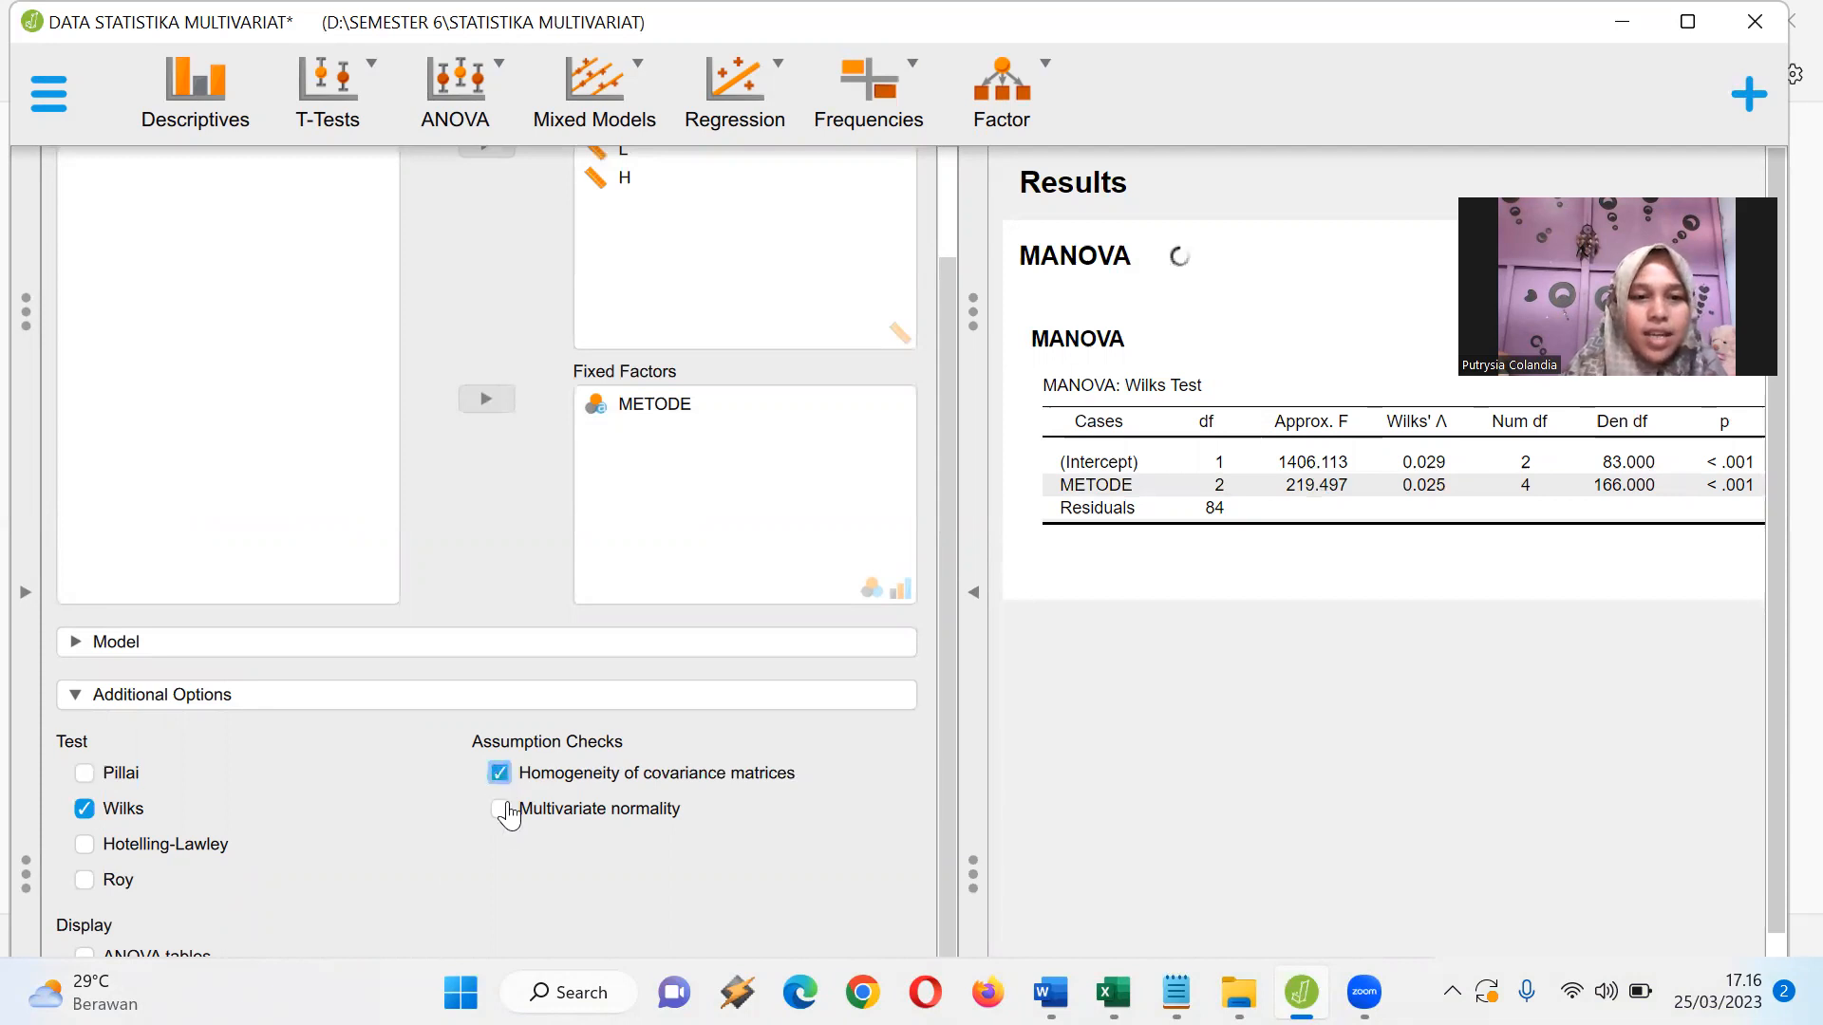
left_click(500, 810)
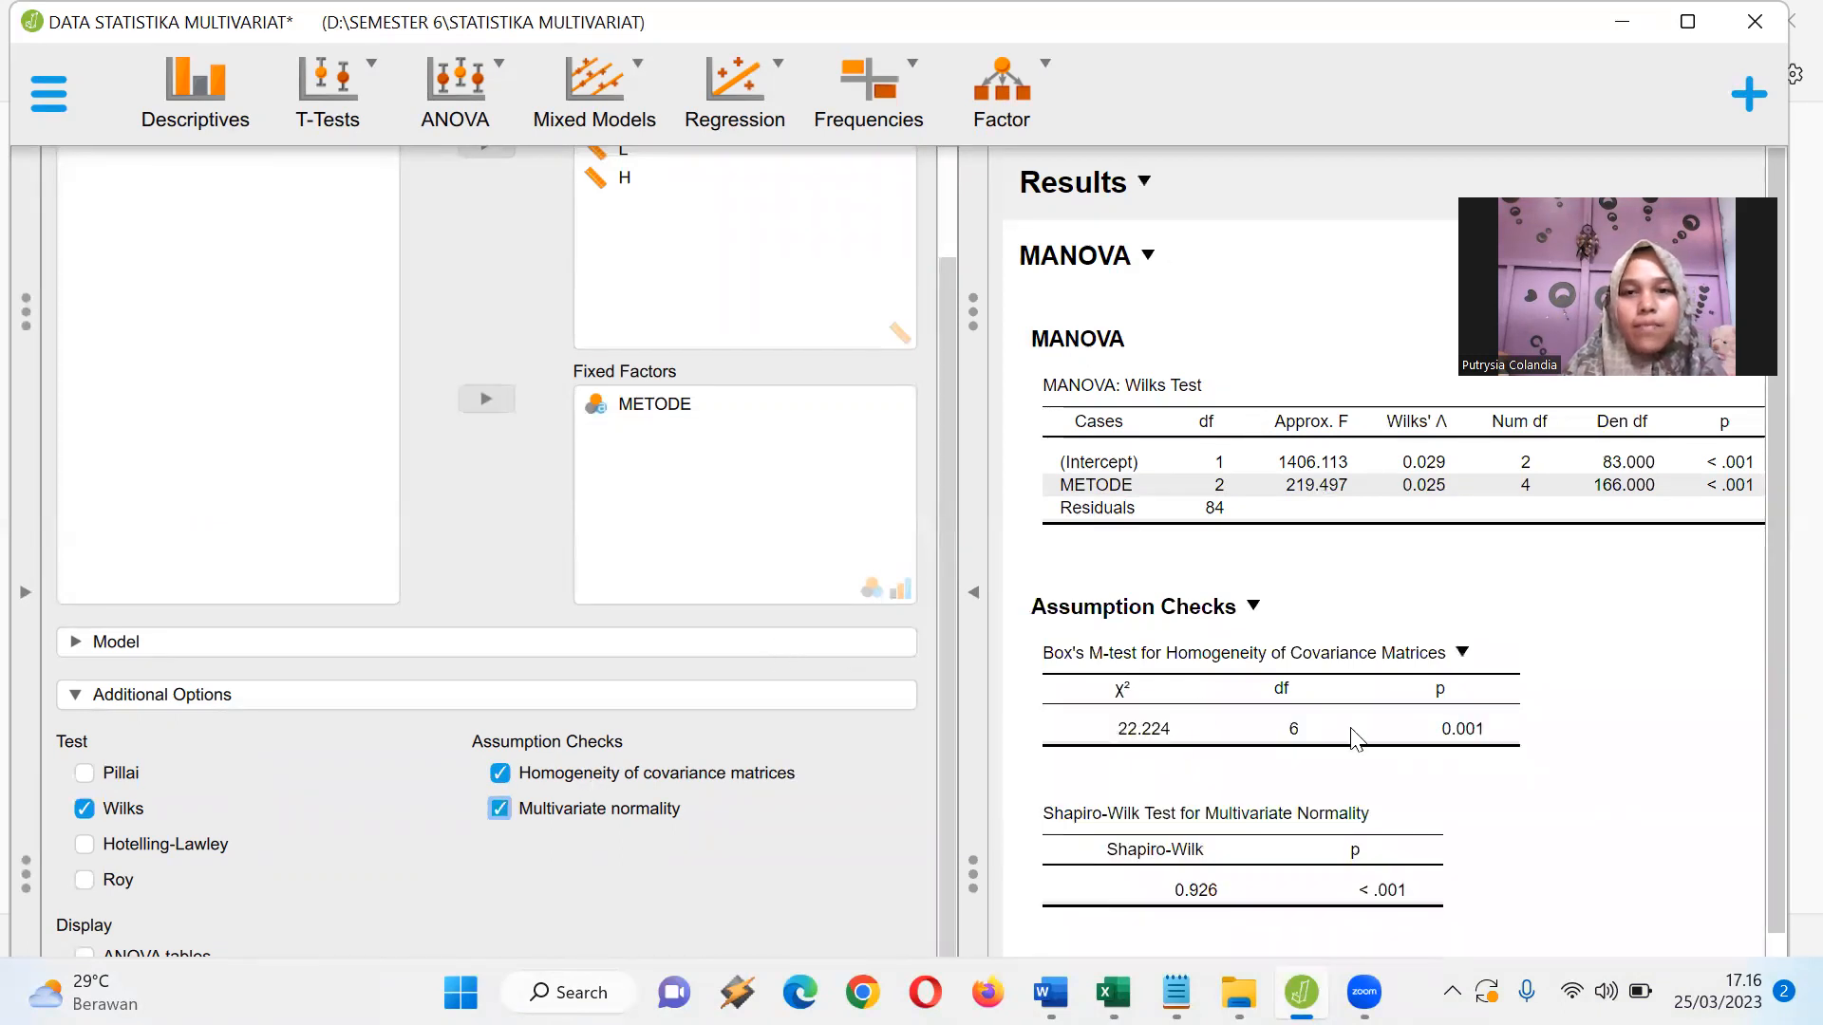
Collapse the analysis options to show the results full width, and review the Wilks, Box's M and Shapiro-Wilk tables.
left_click(968, 595)
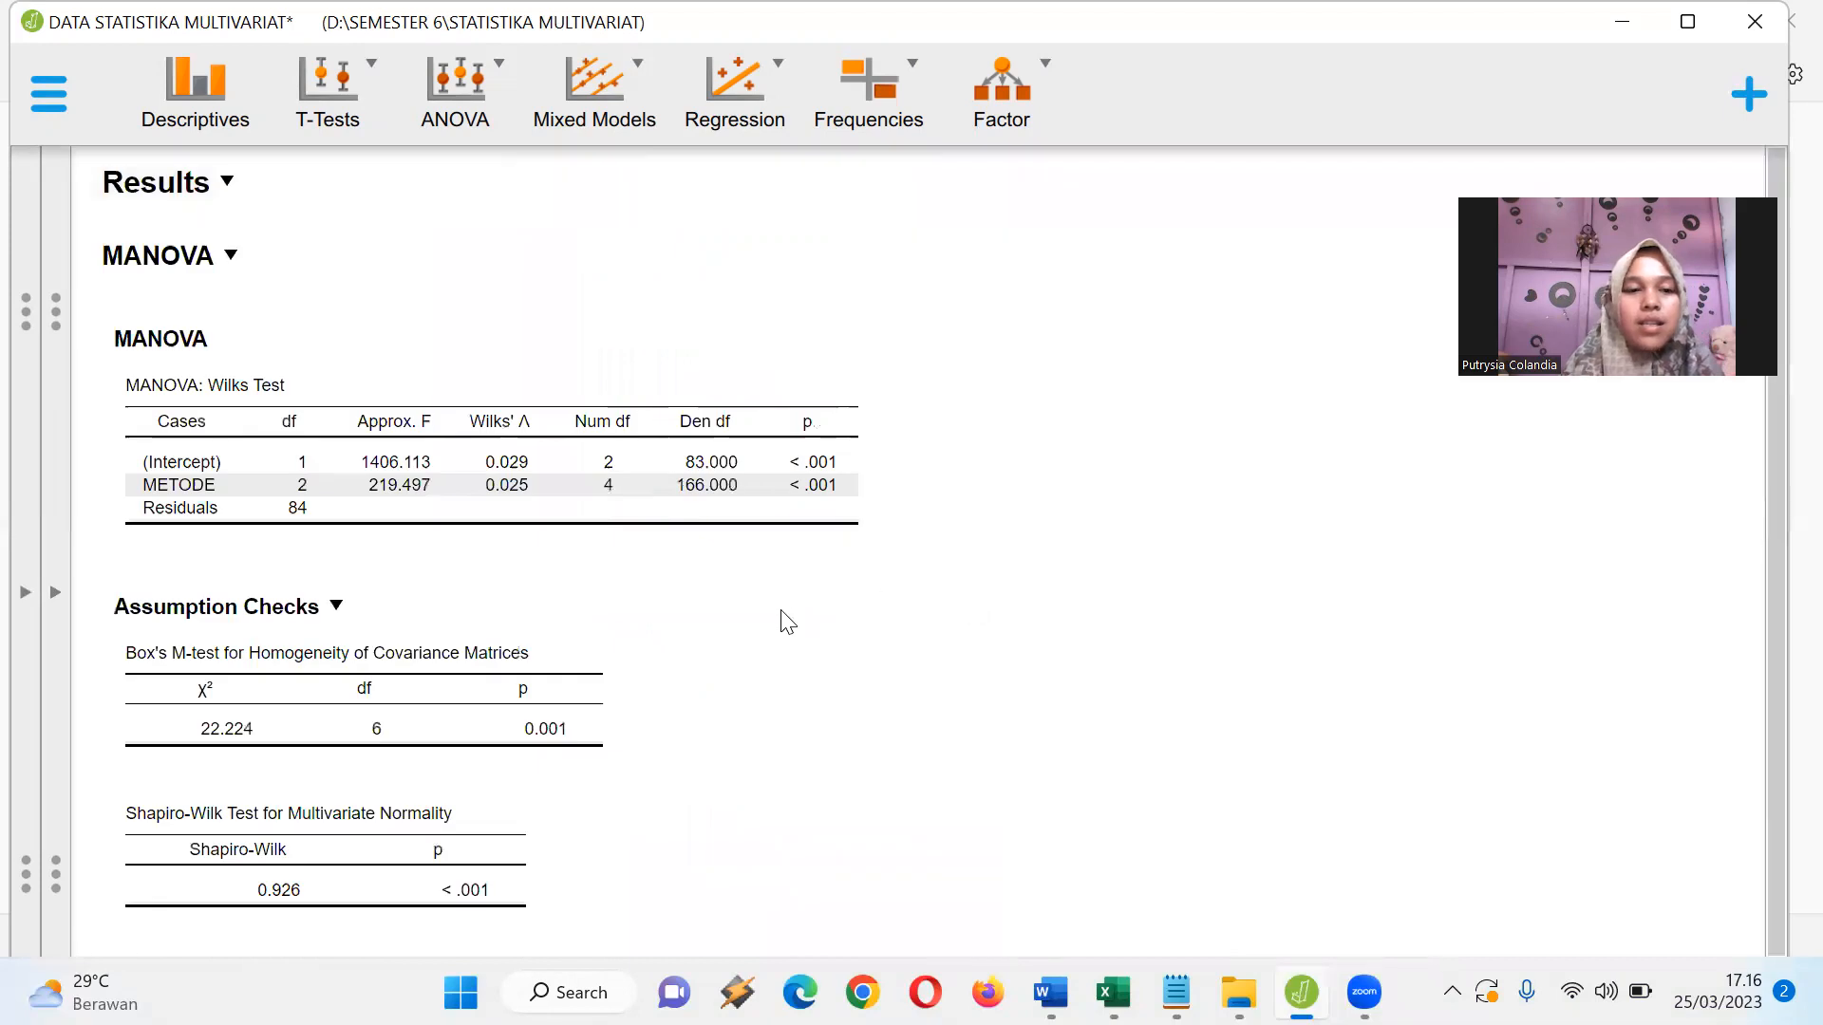
scroll(787, 623, "down", 1)
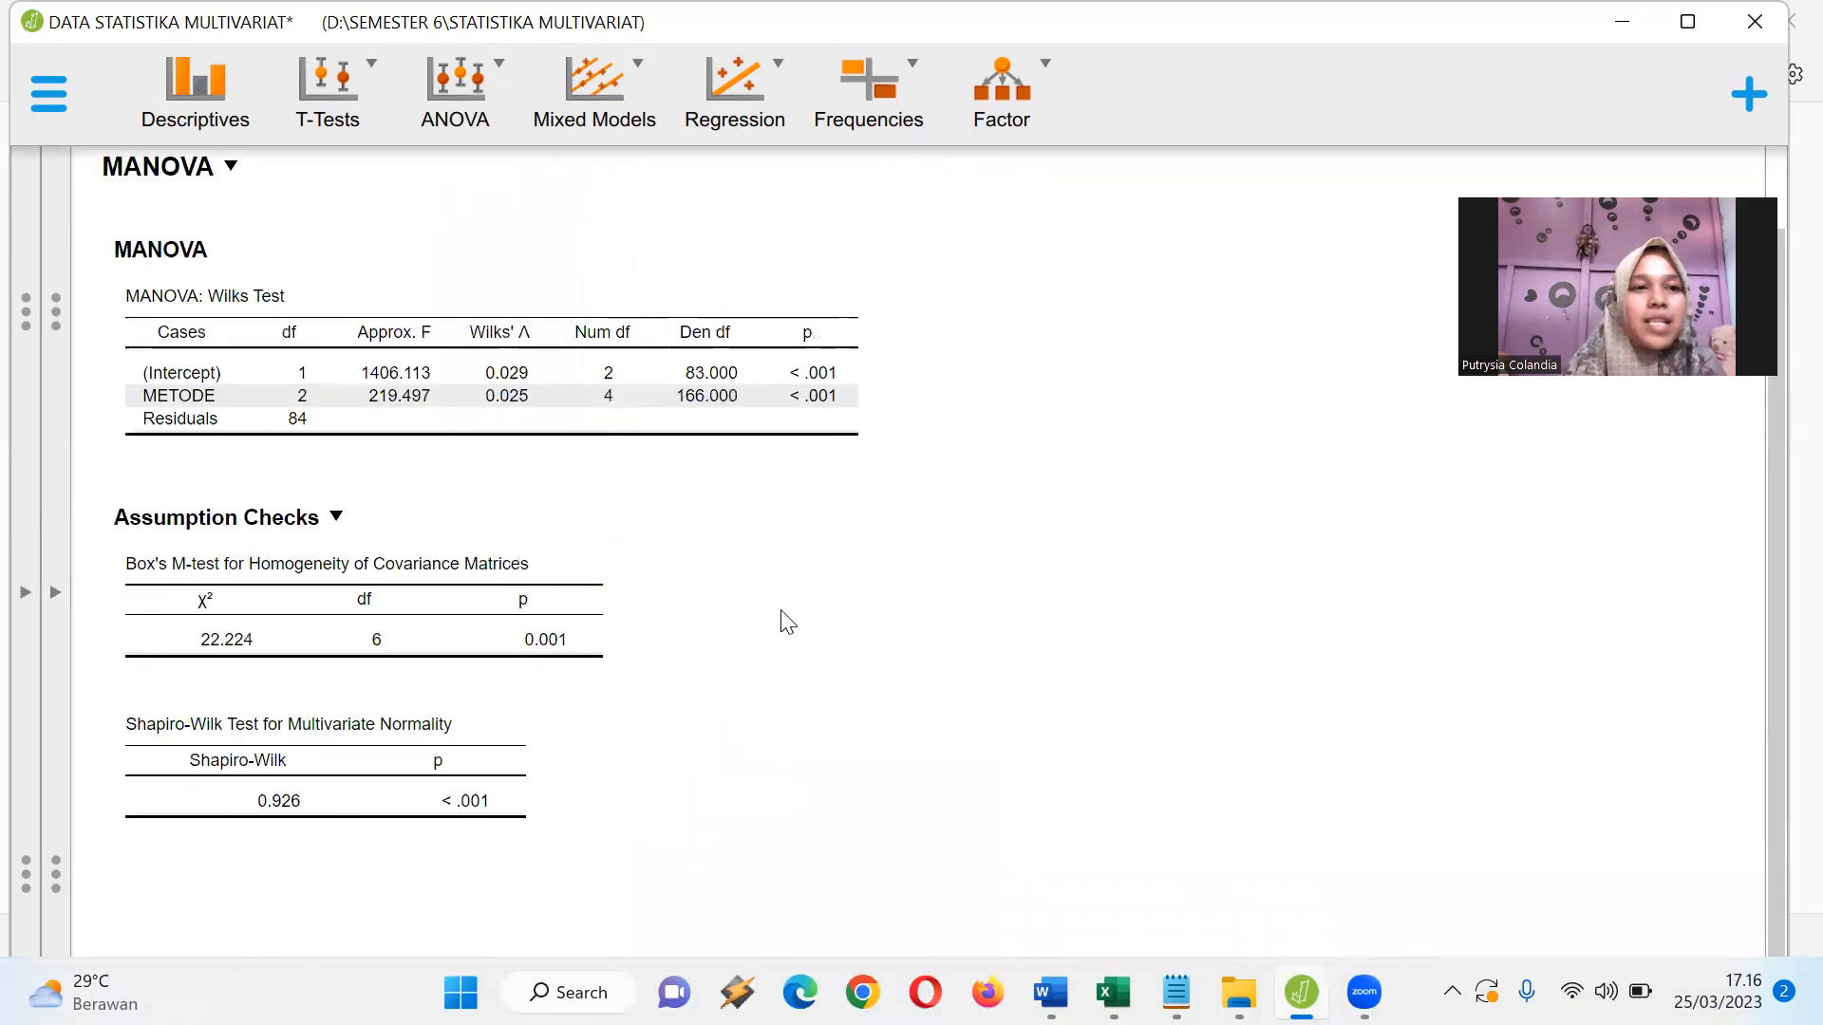
scroll(787, 623, "up", 1)
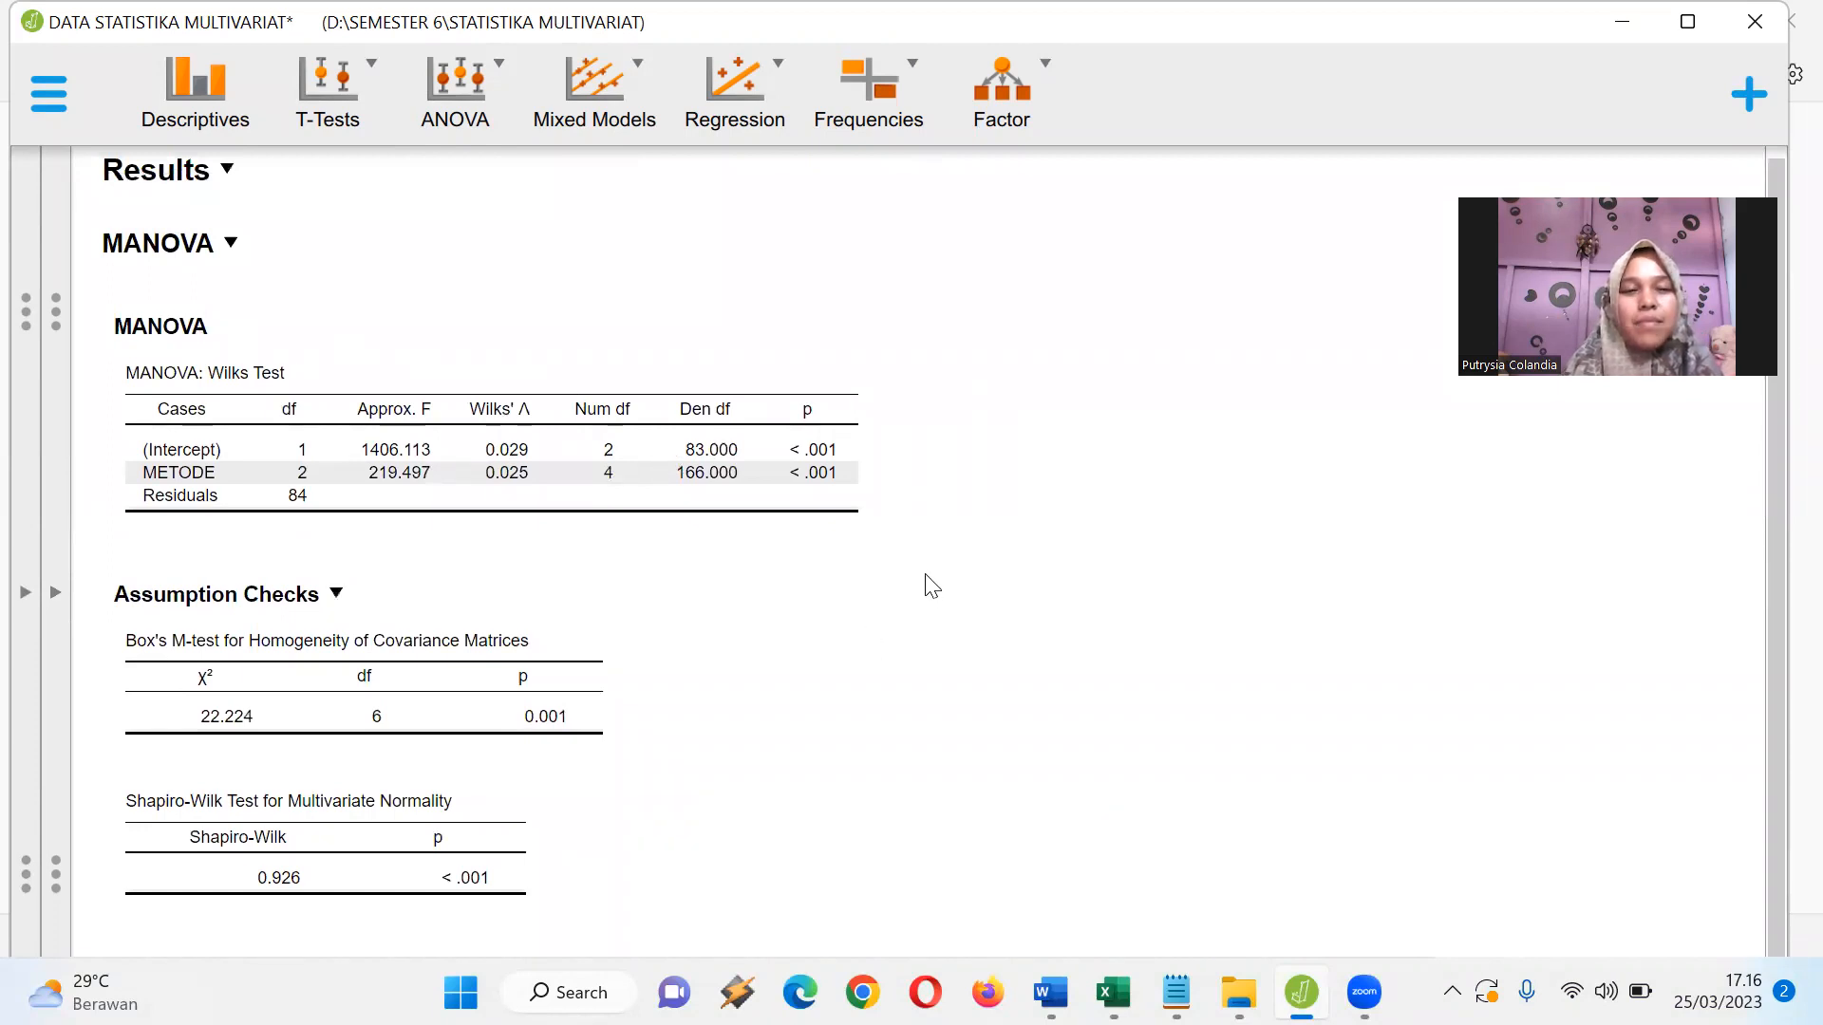
Switch to the UJI MANOVA DENGAN SOFTWARE JASP document in Word and read the Kriteria Uji for normality, homogeneity and MANOVA.
mouse_move(1050, 993)
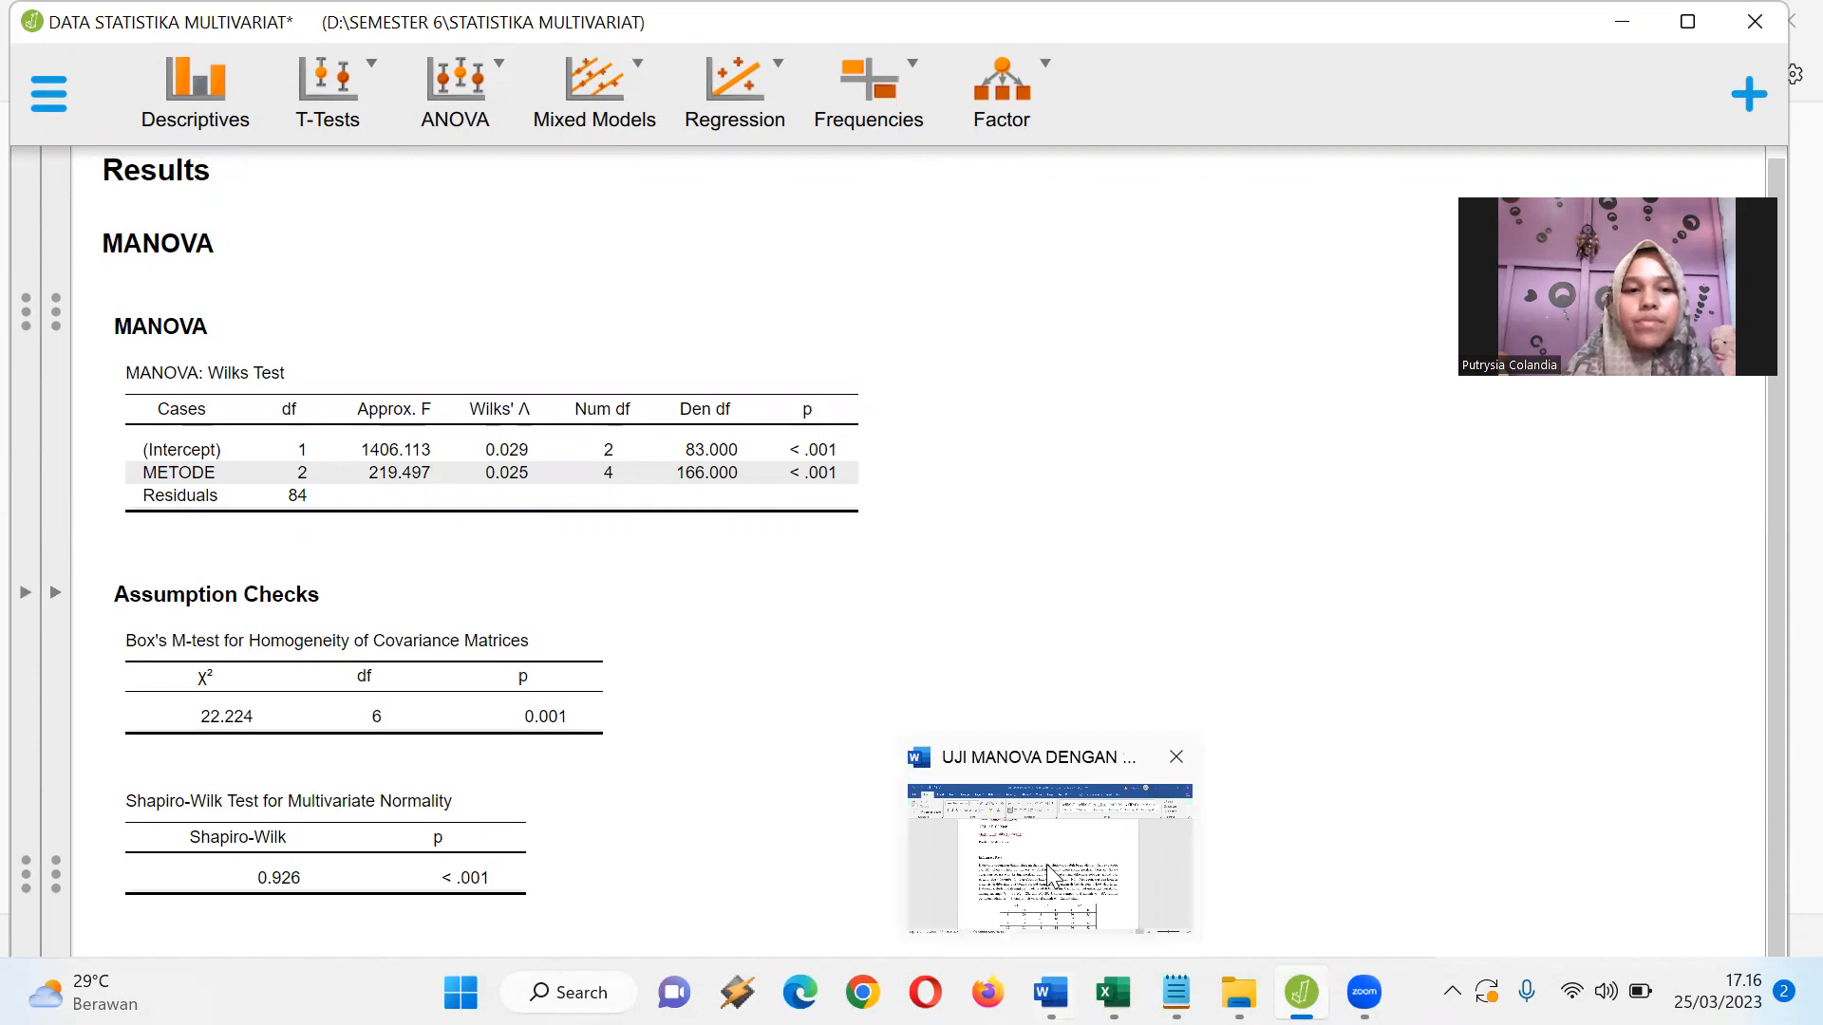
left_click(1130, 824)
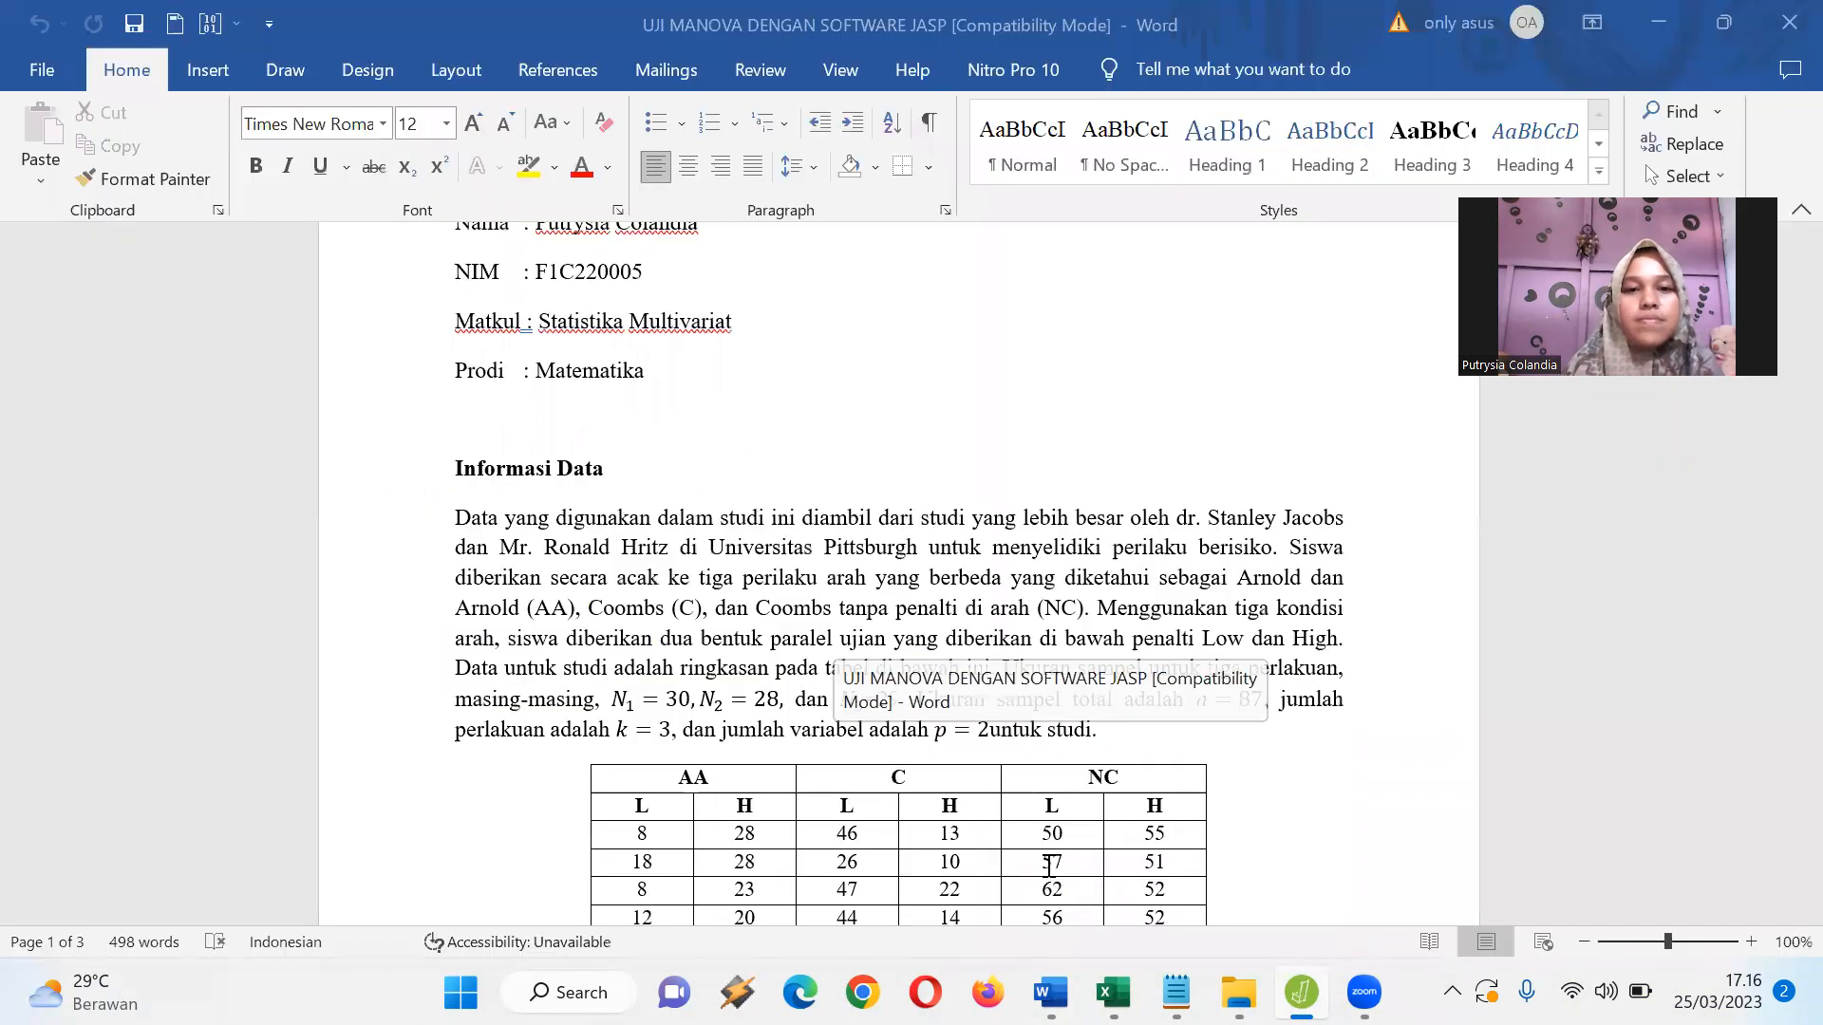
scroll(999, 693, "down", 8)
scroll(999, 693, "down", 10)
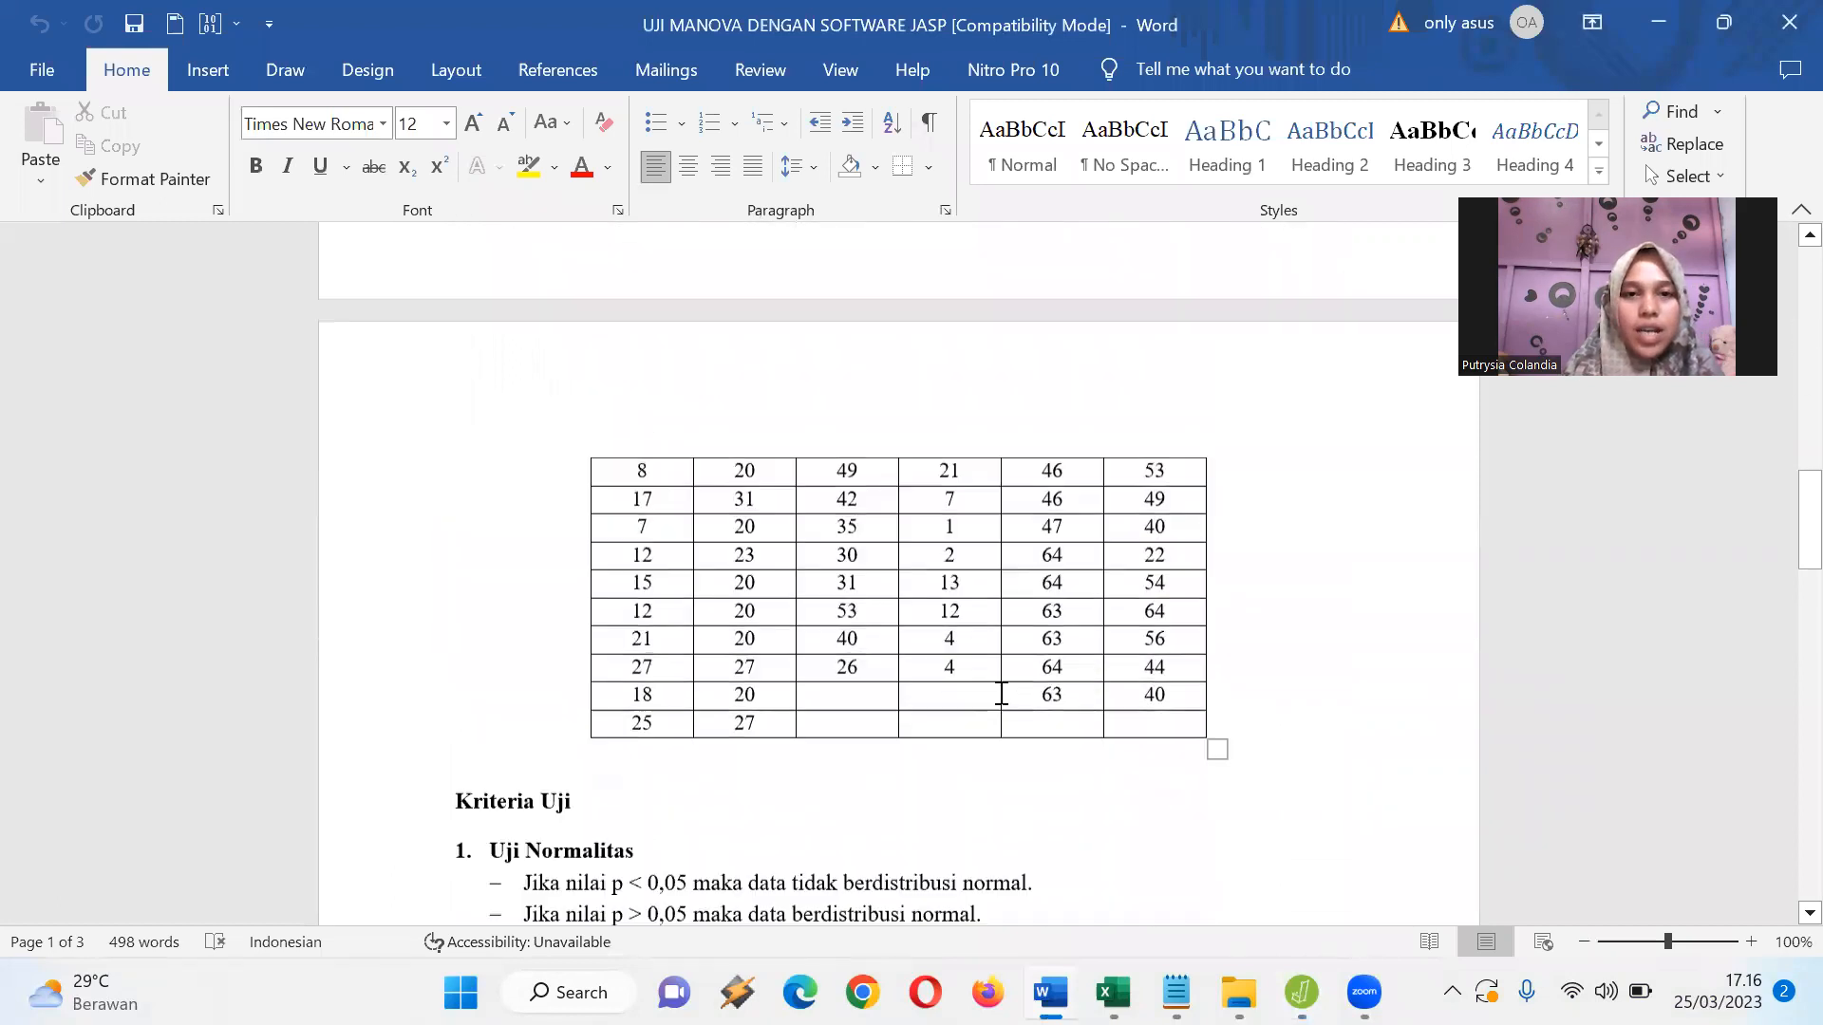
scroll(999, 692, "up", 5)
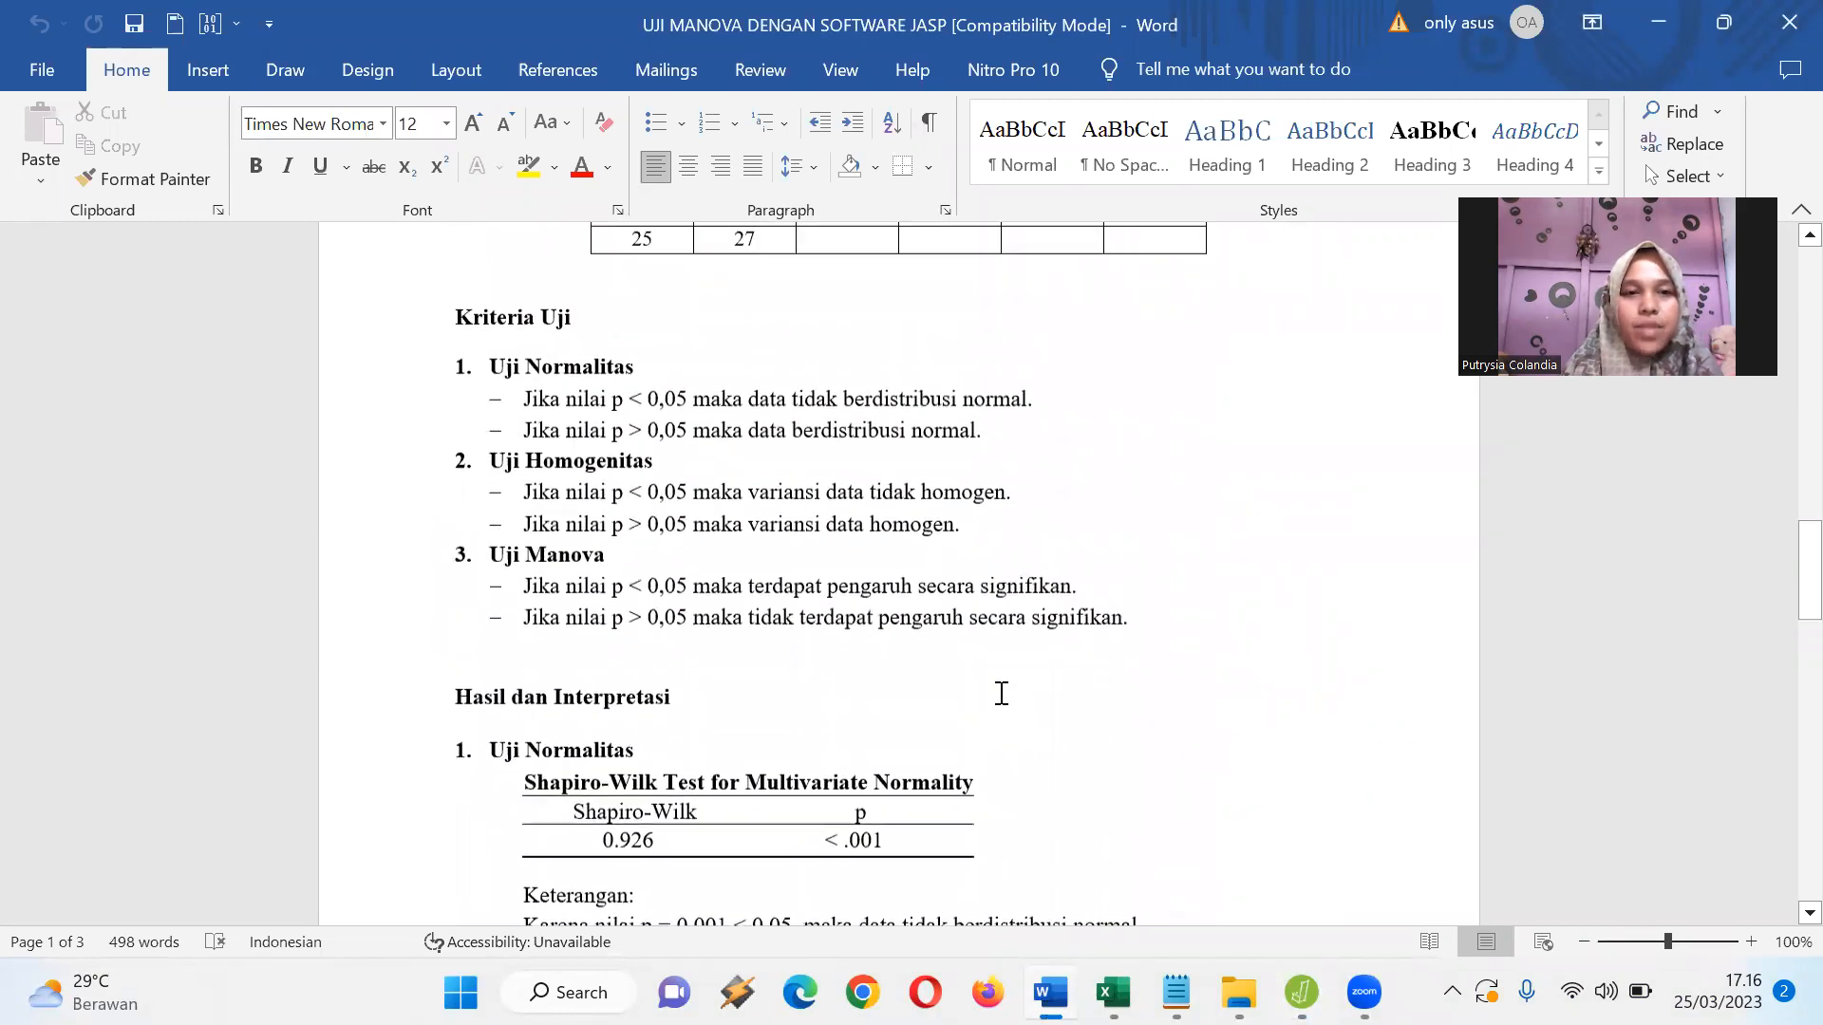
scroll(992, 630, "up", 1)
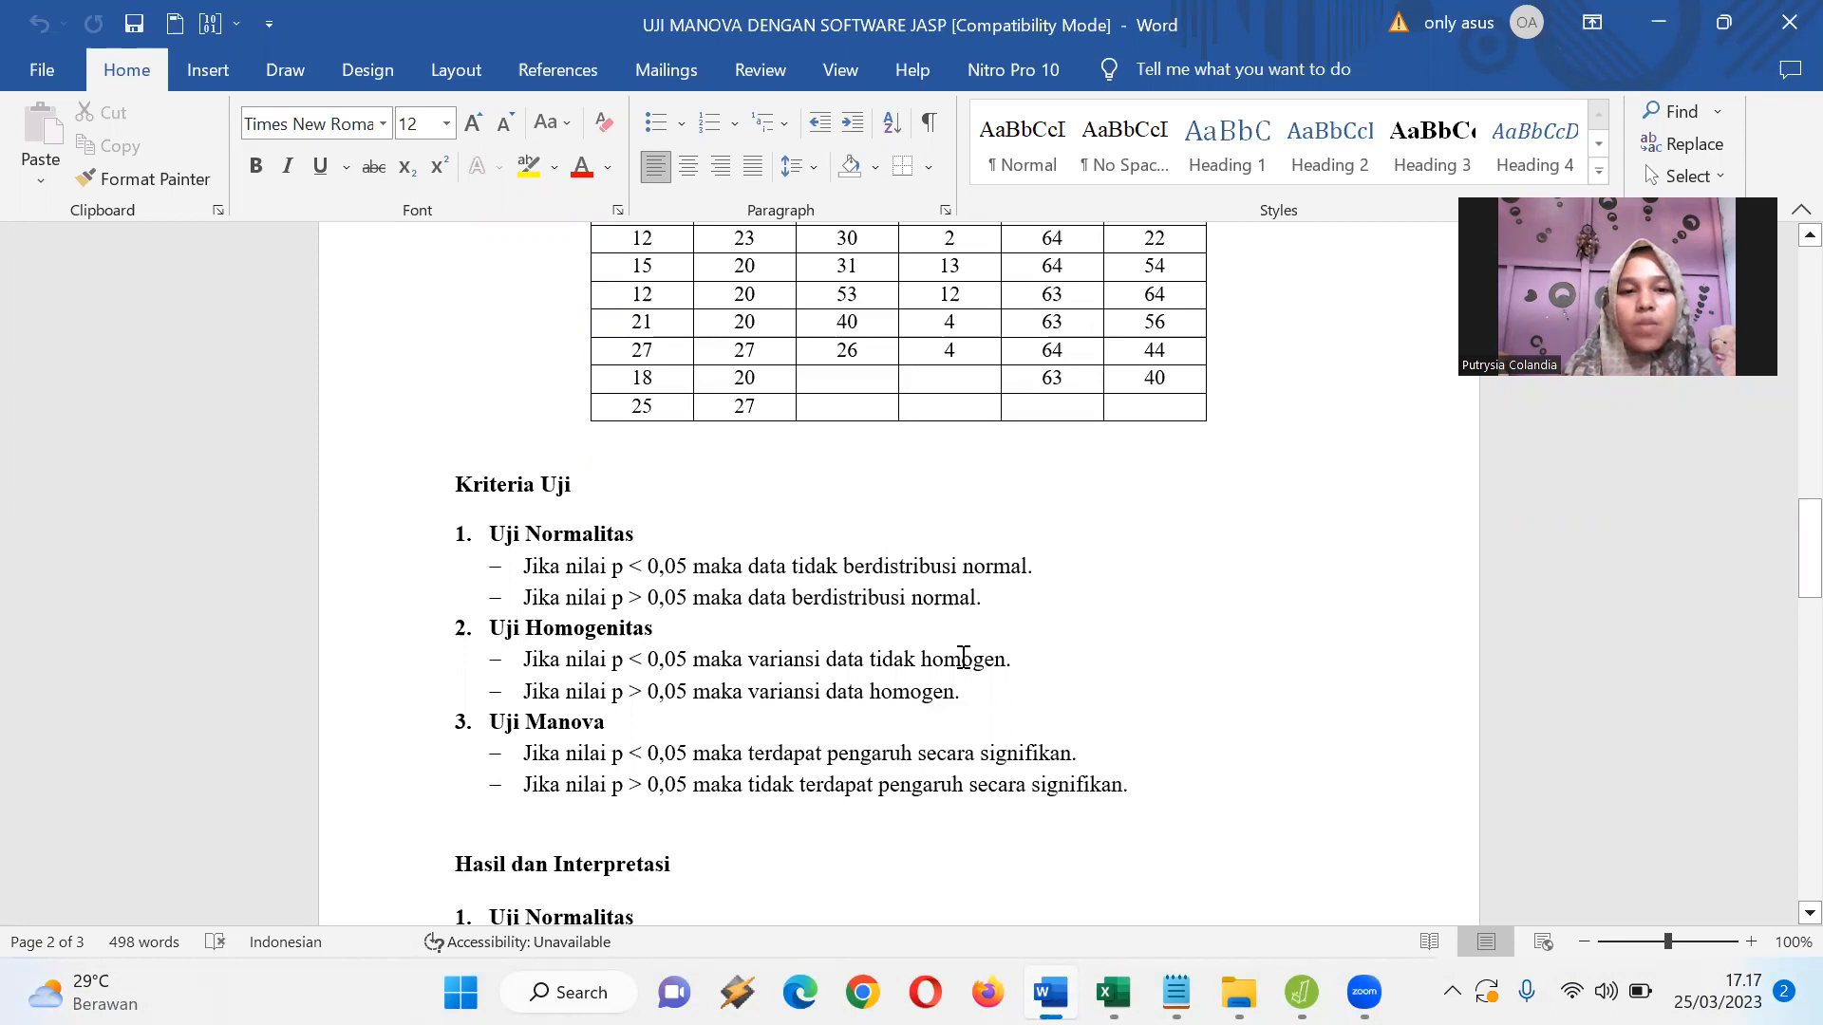
scroll(878, 612, "down", 1)
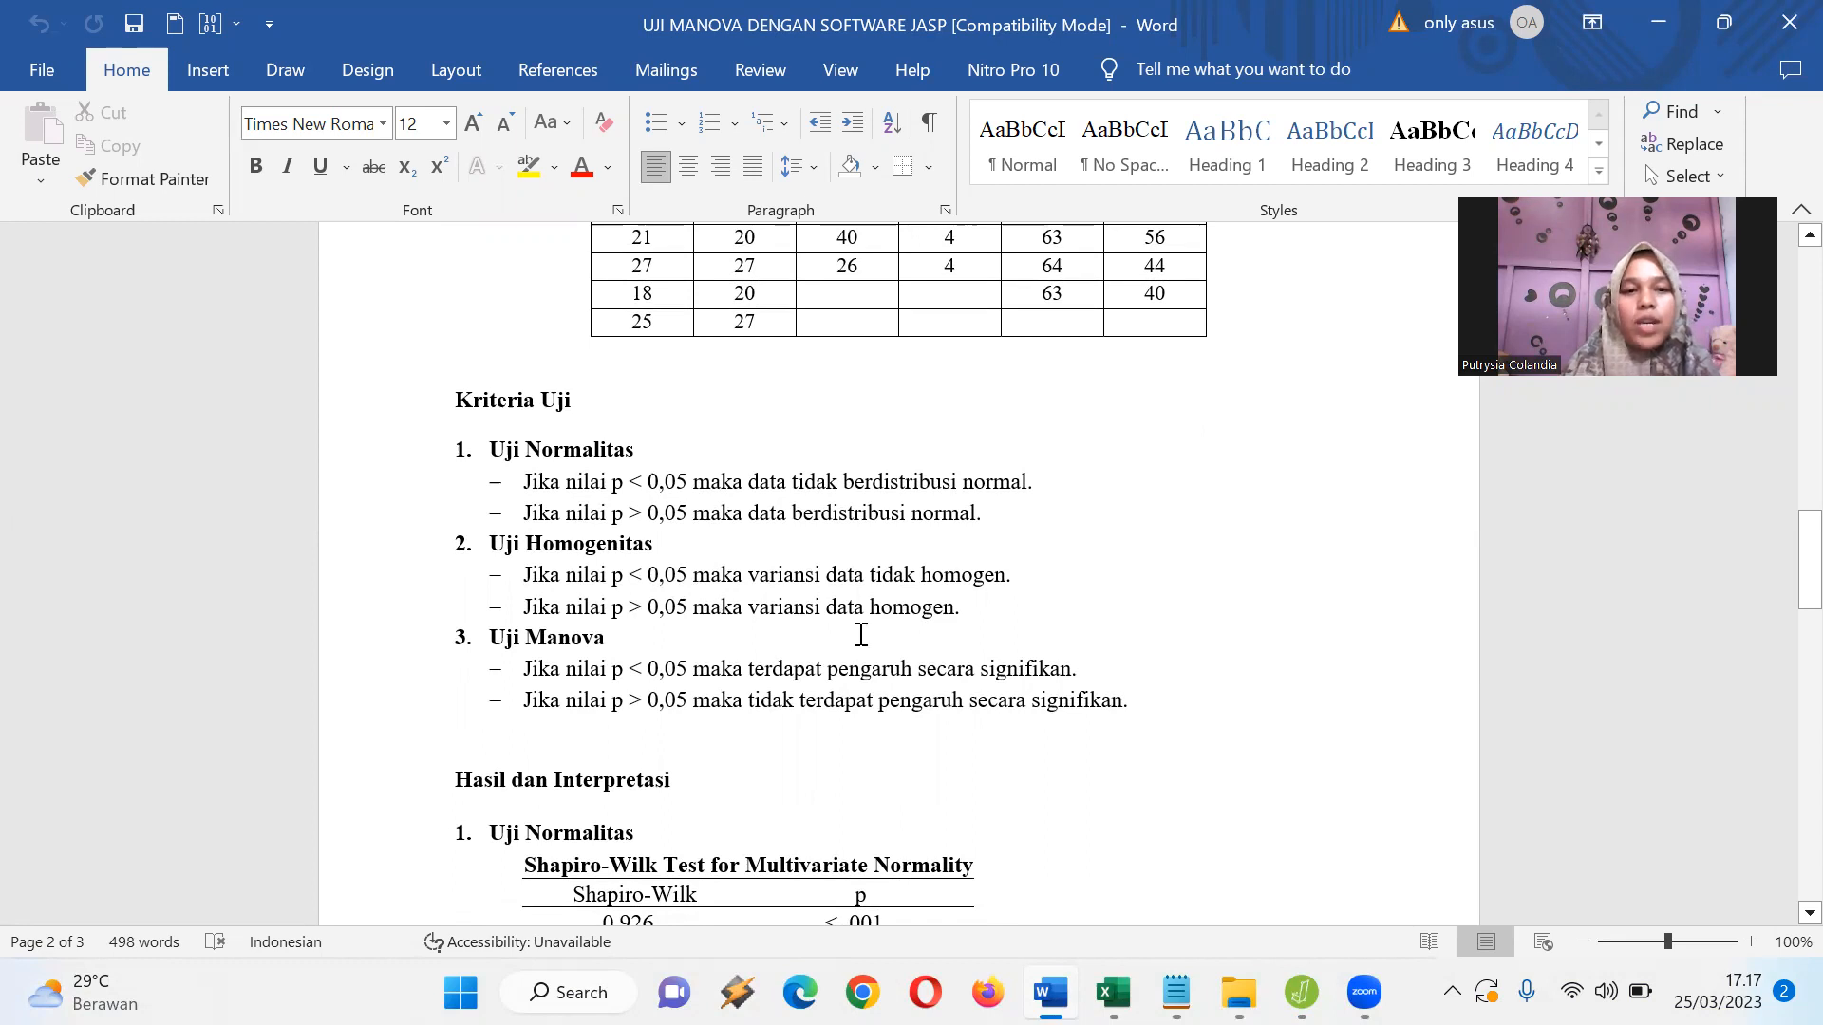
scroll(860, 634, "down", 1)
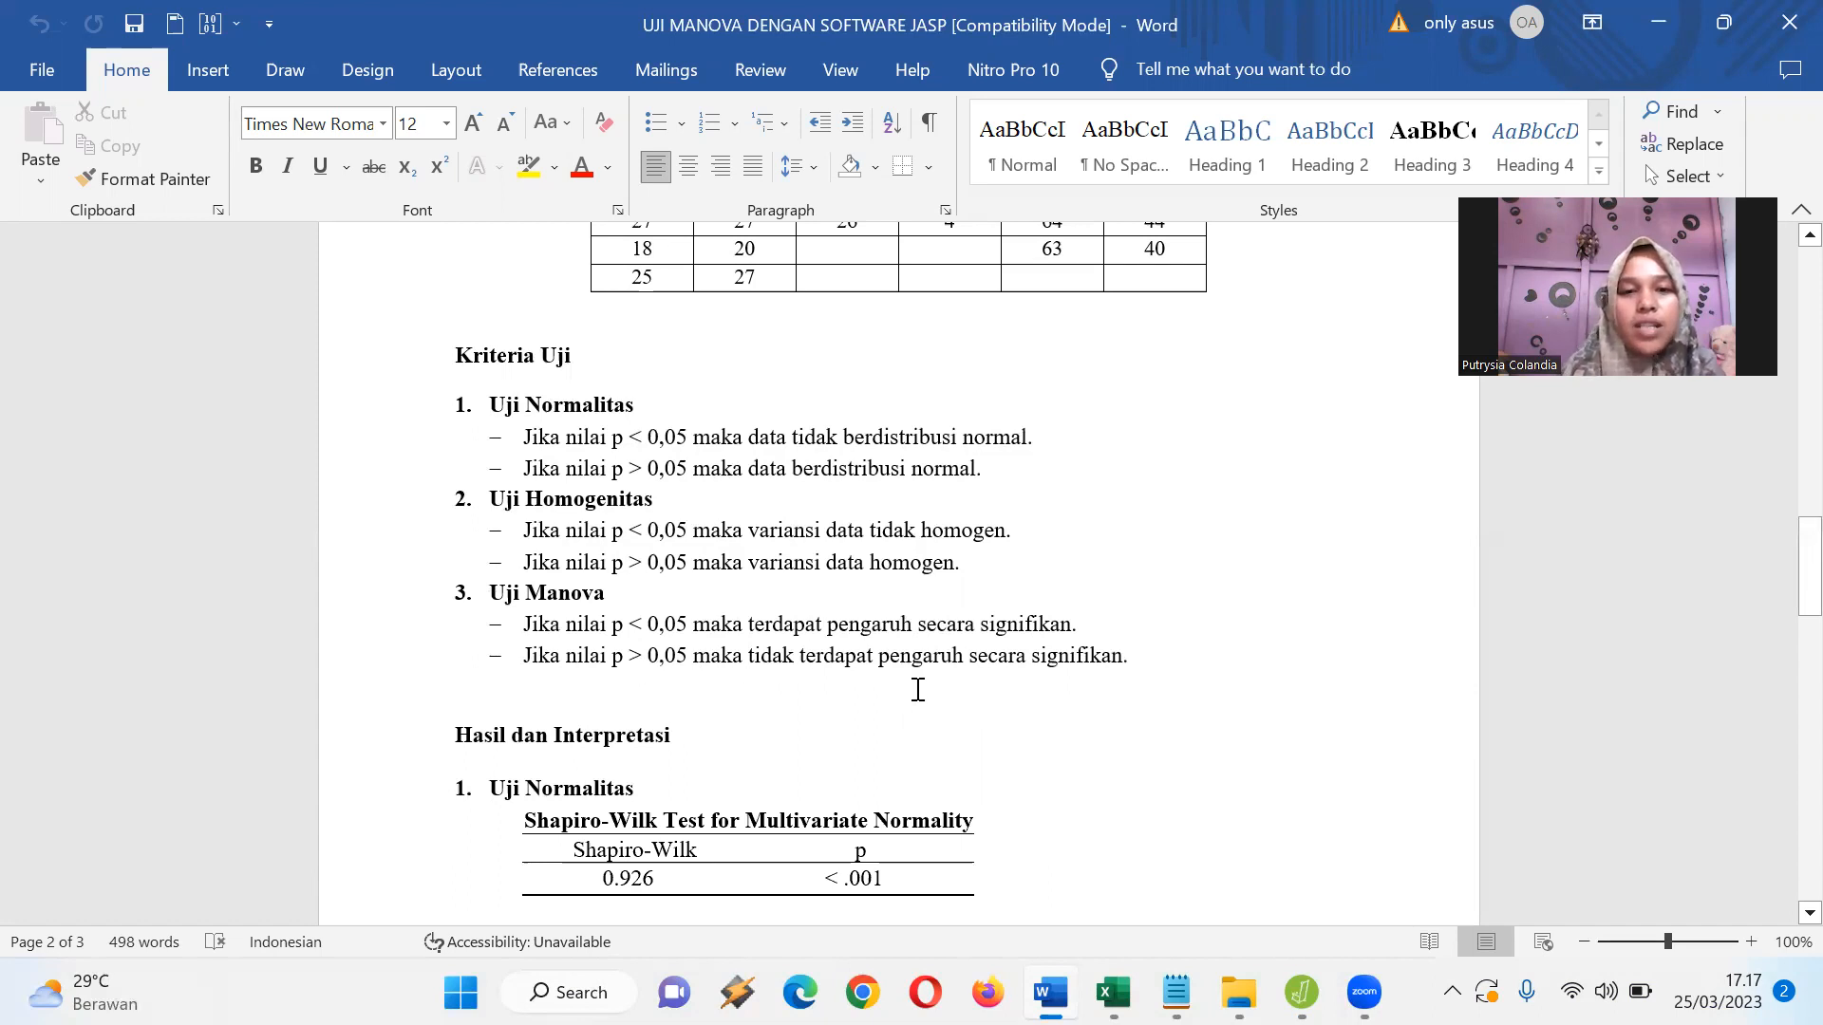
Read the Hasil dan Interpretasi section from the Uji Normalitas and Uji Homogenitas results through the Uji Manova table and its explanation.
scroll(918, 690, "down", 3)
scroll(918, 690, "down", 3)
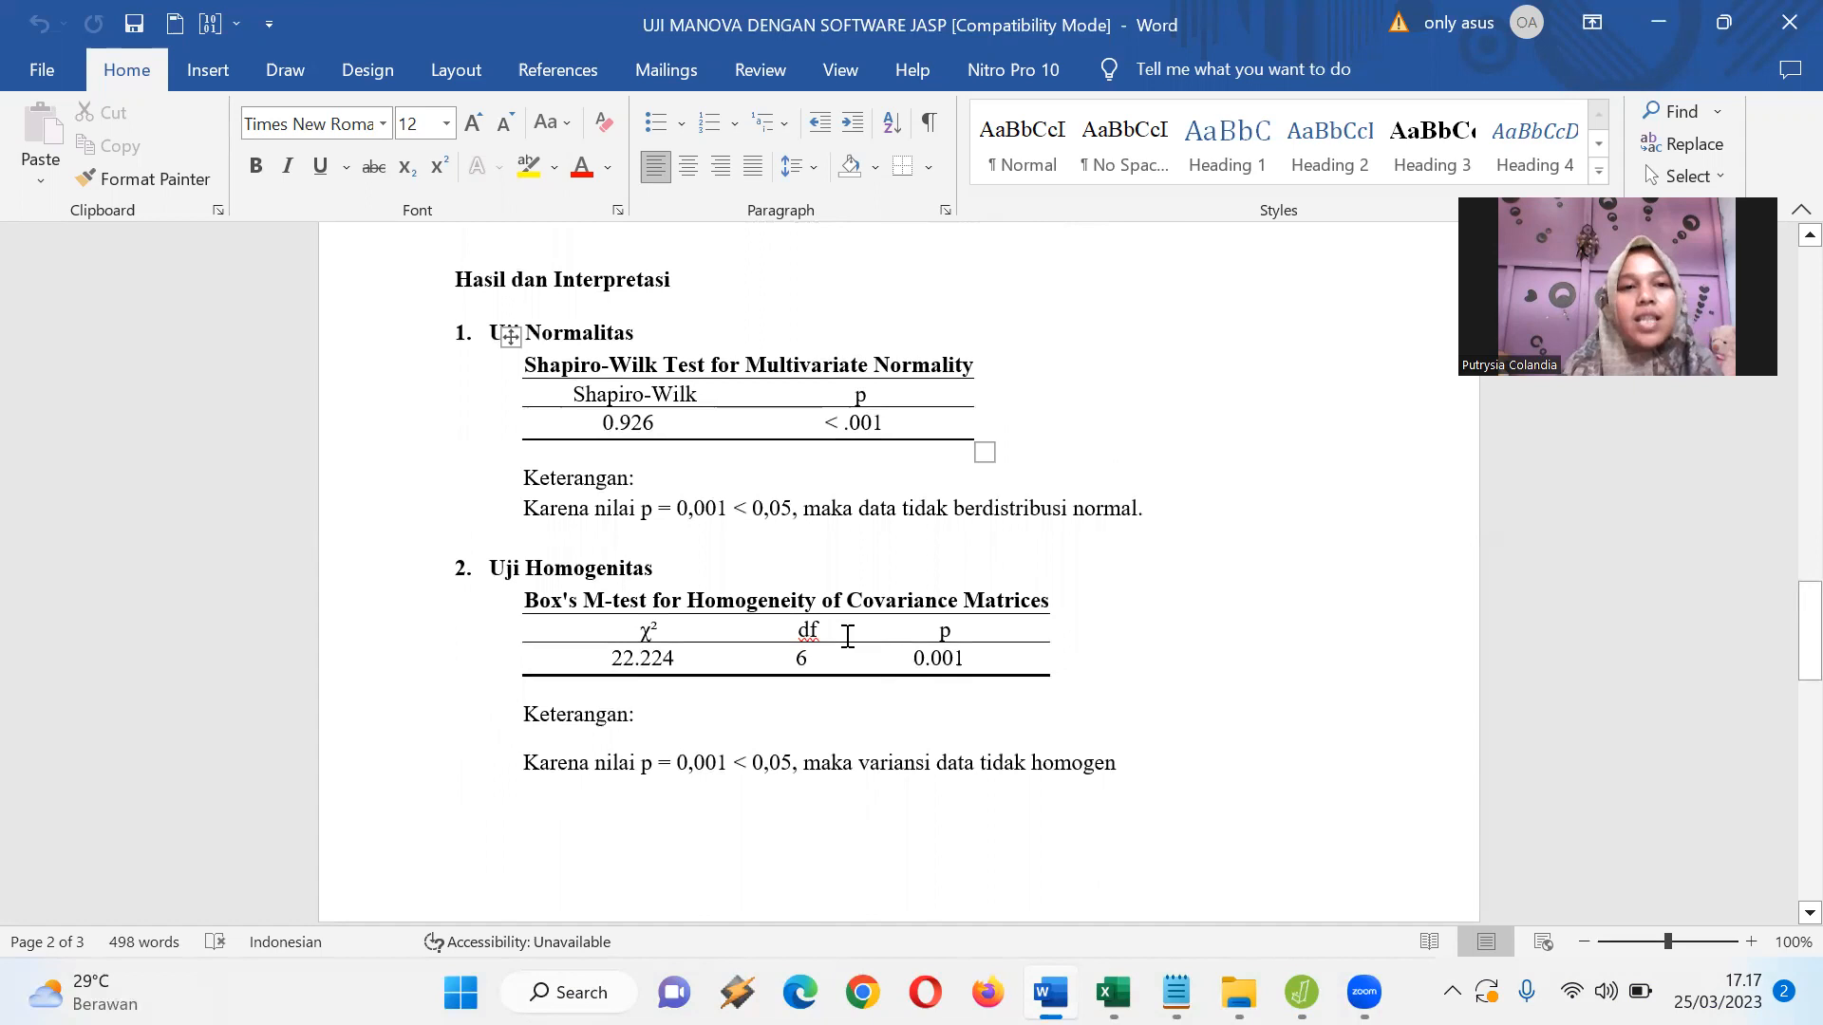
scroll(689, 551, "down", 1)
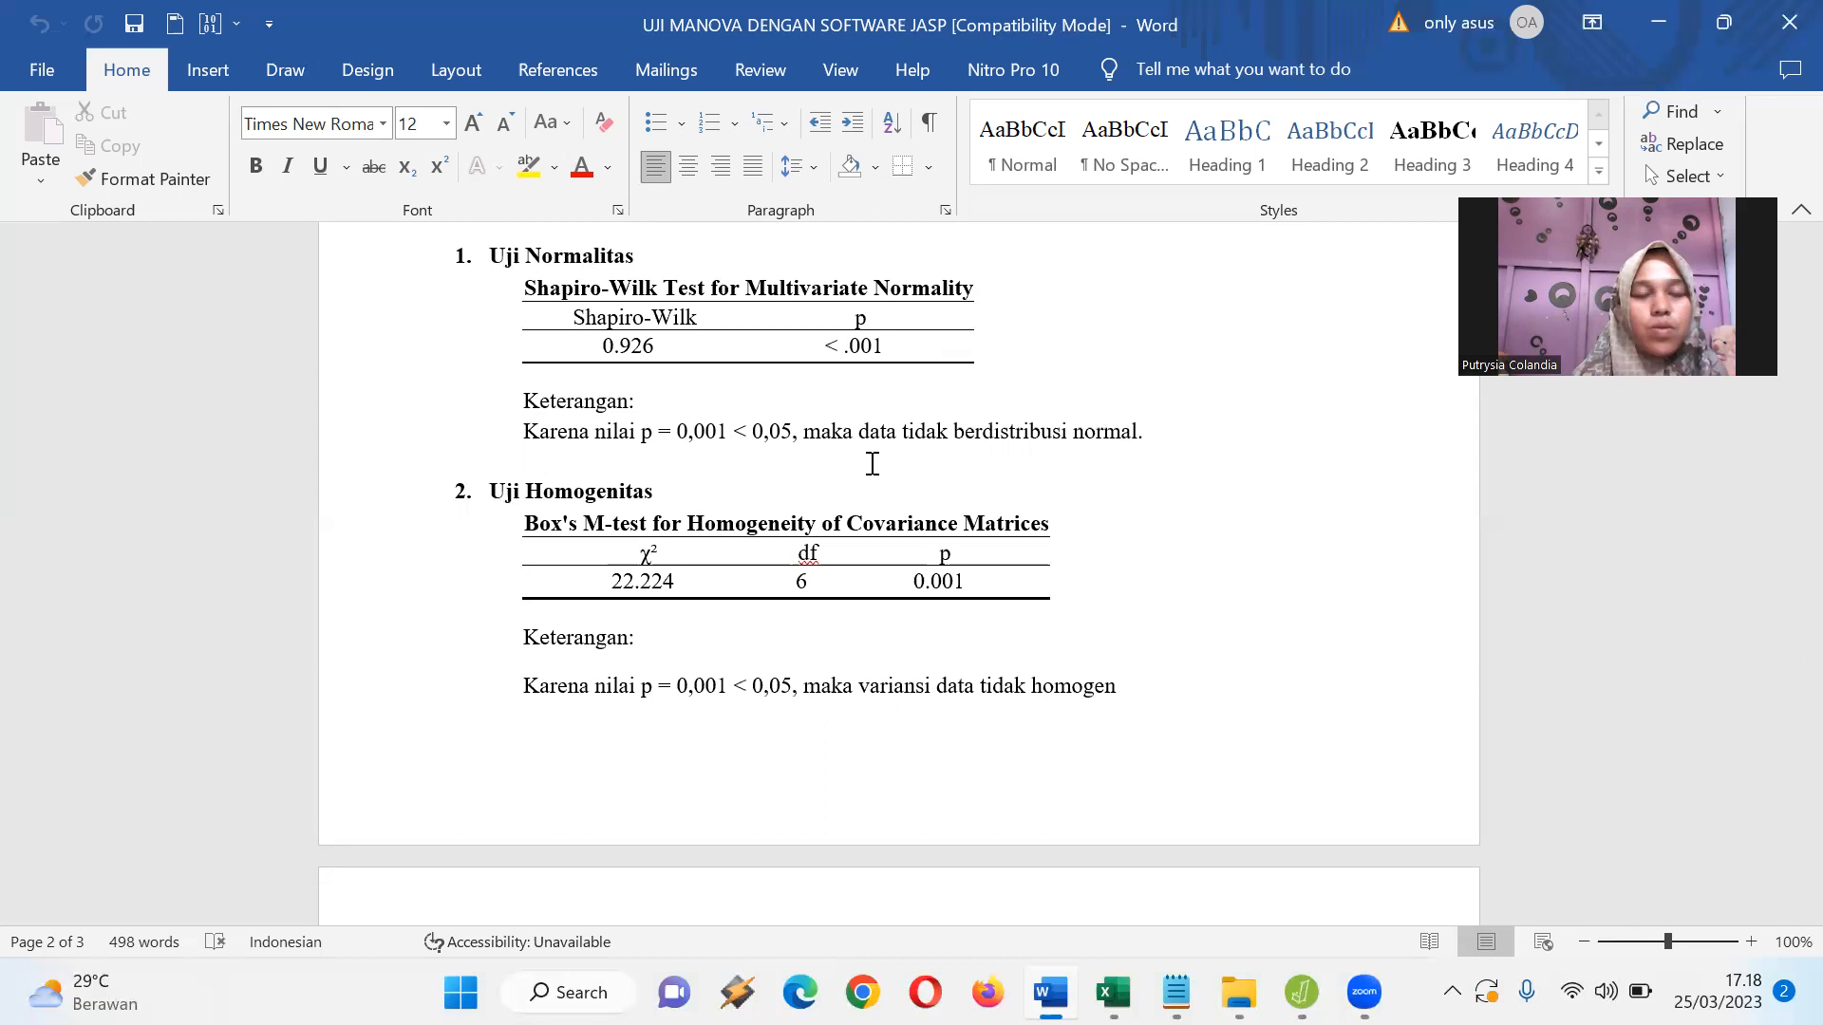
scroll(698, 486, "down", 1)
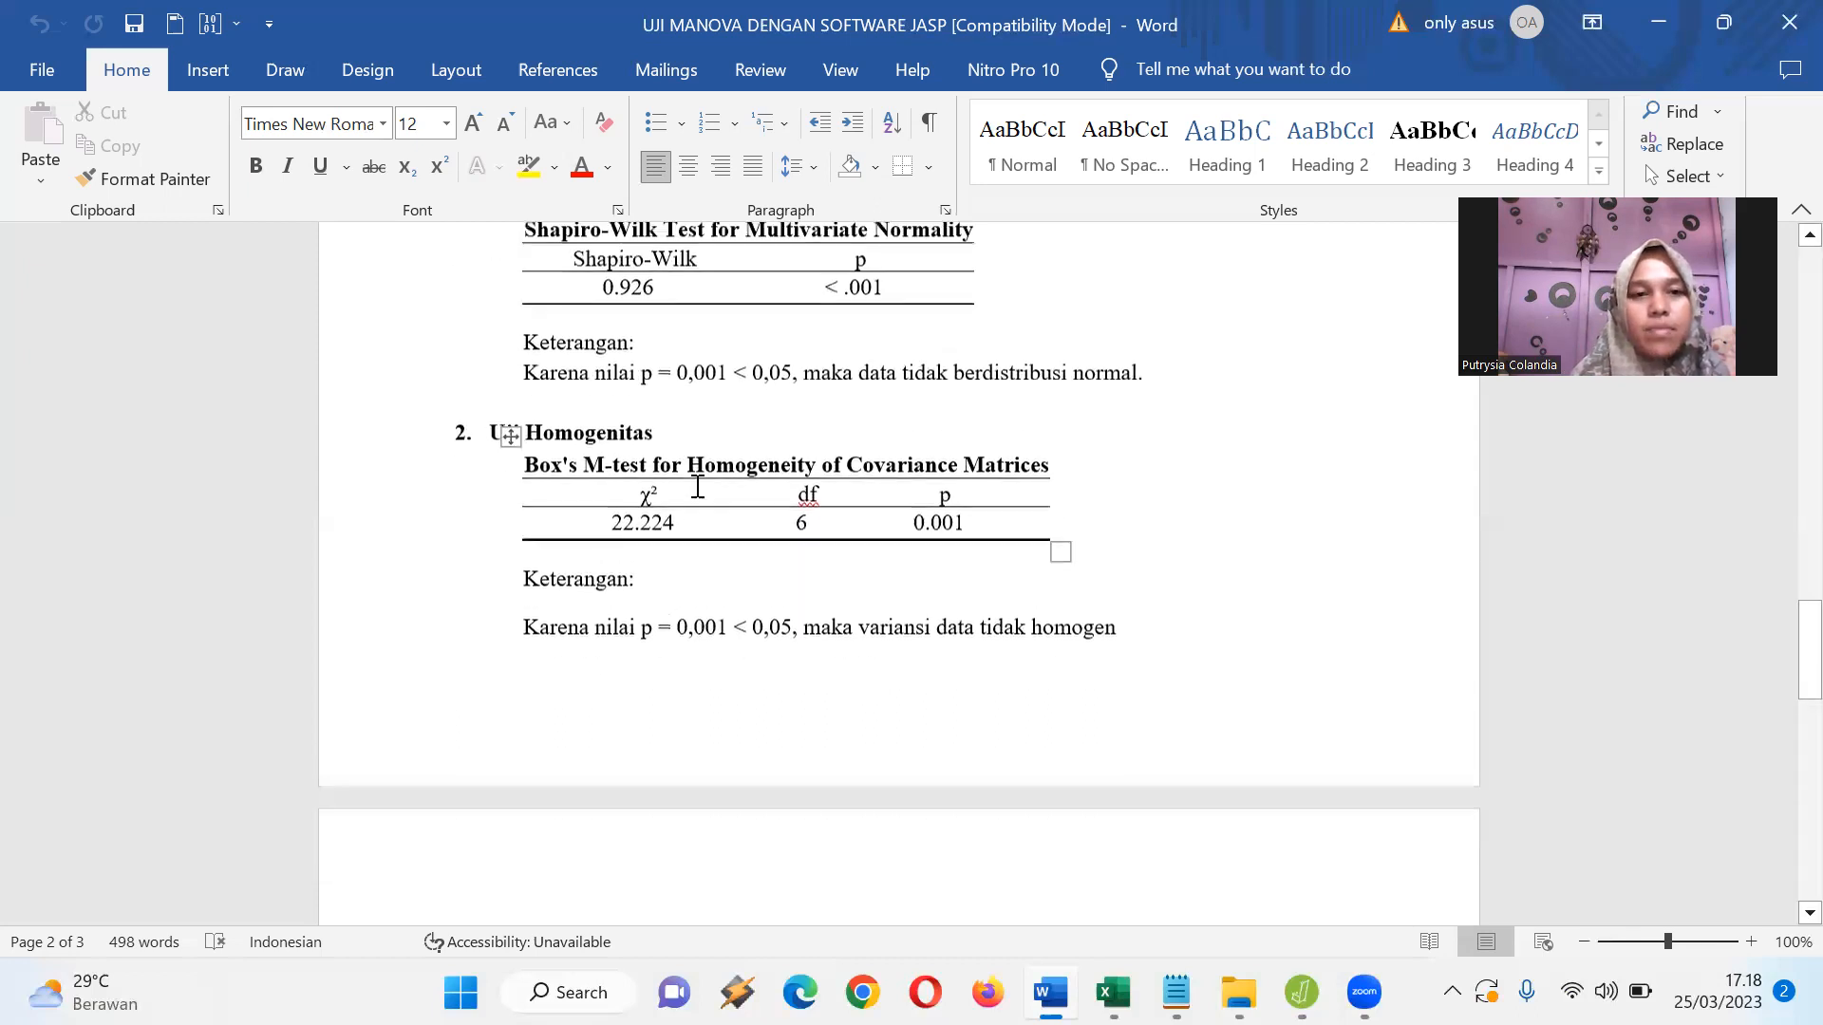
scroll(698, 486, "up", 2)
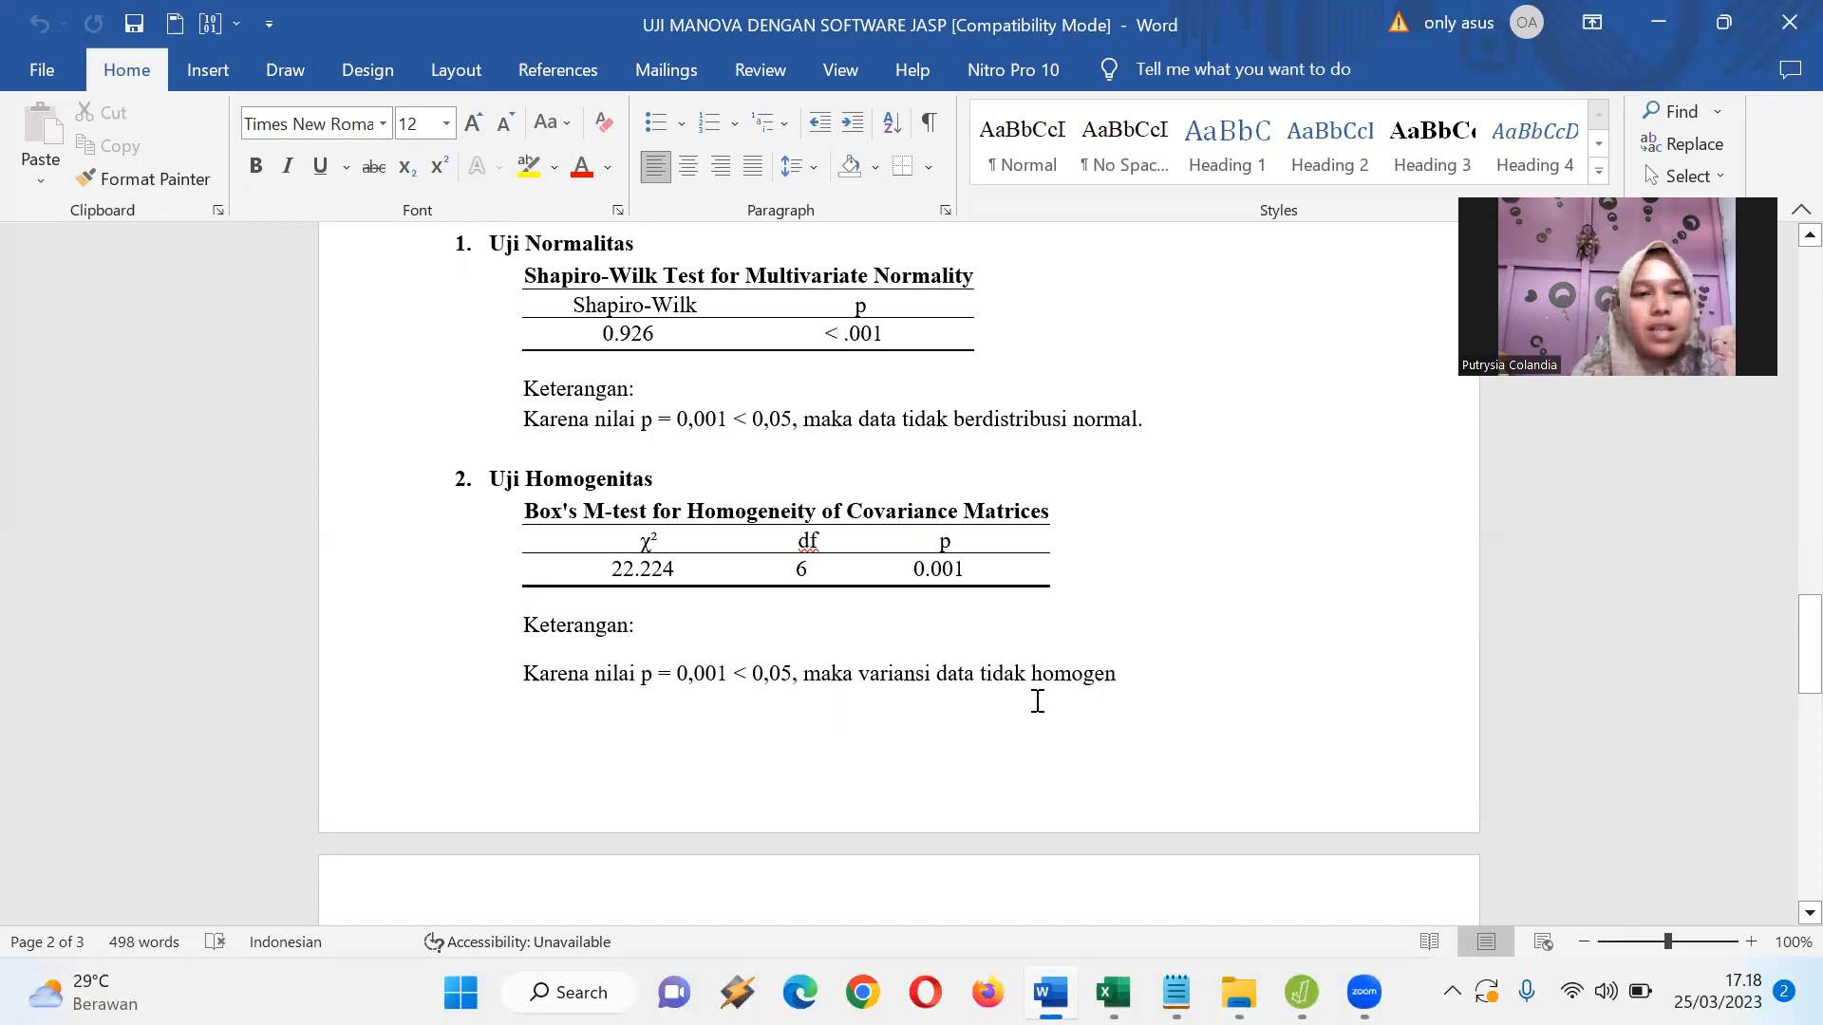
scroll(1038, 702, "down", 8)
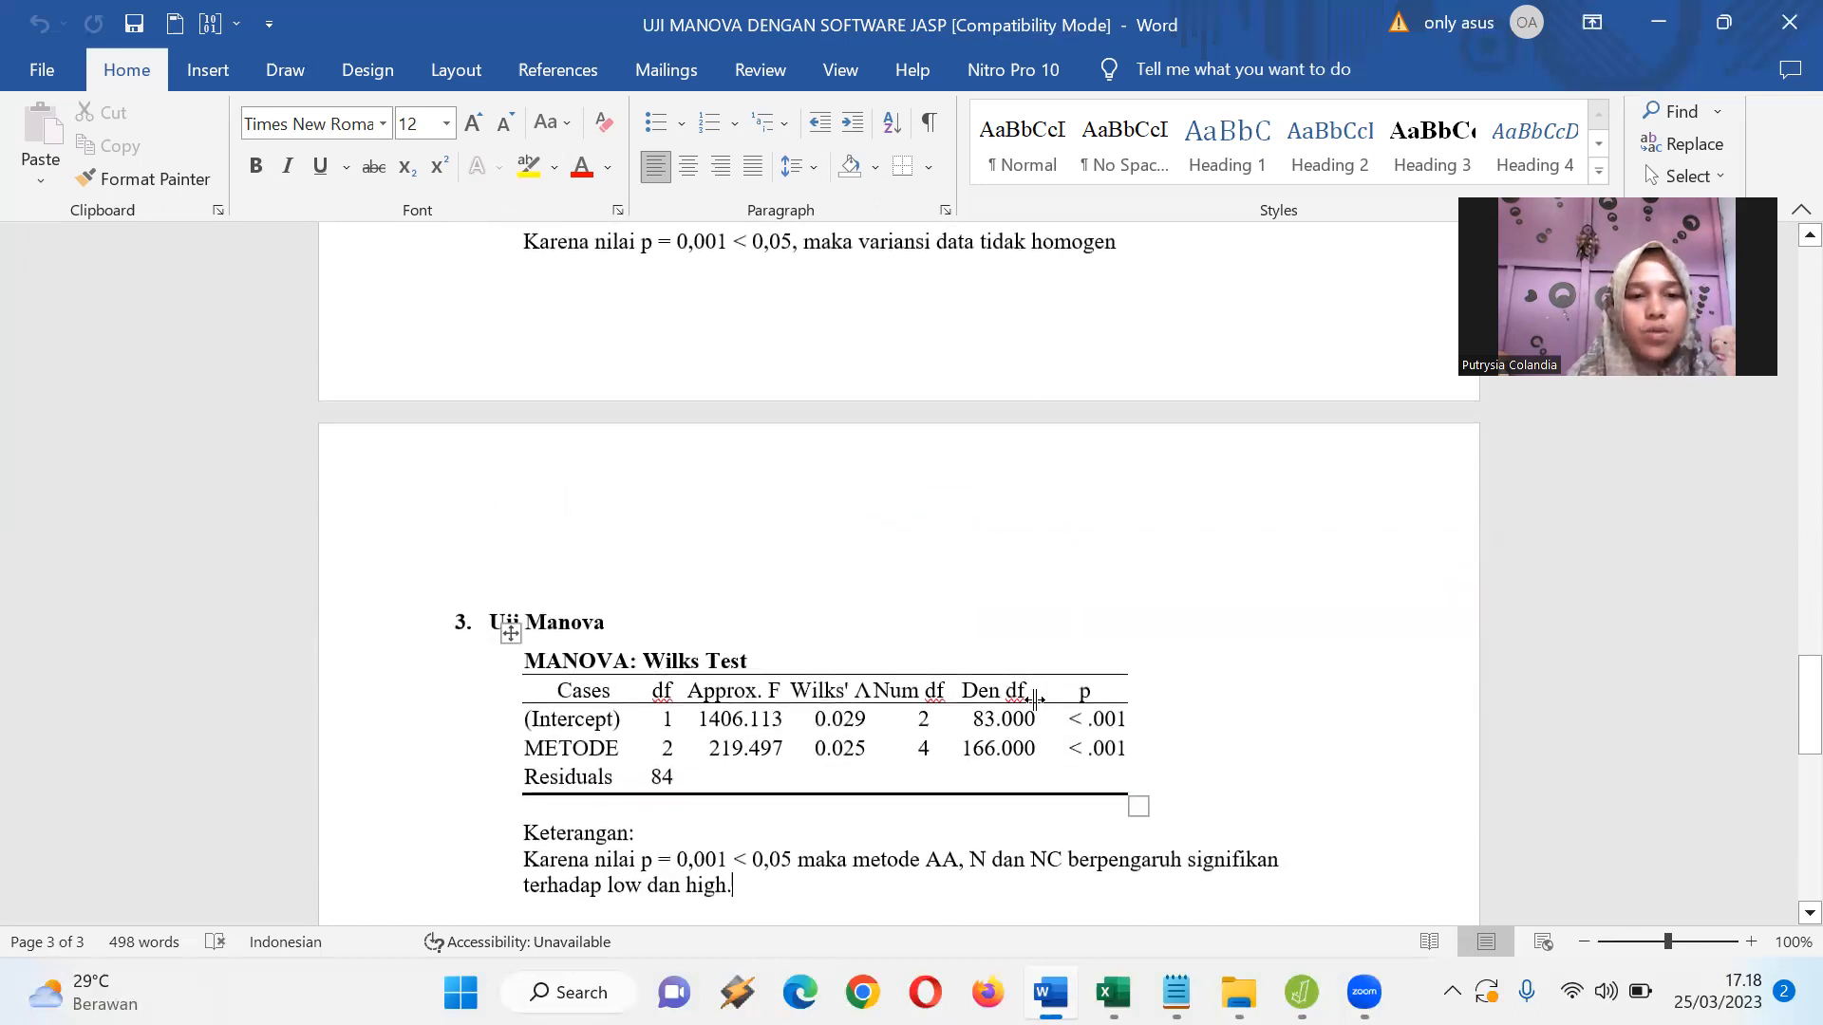
scroll(1035, 700, "down", 2)
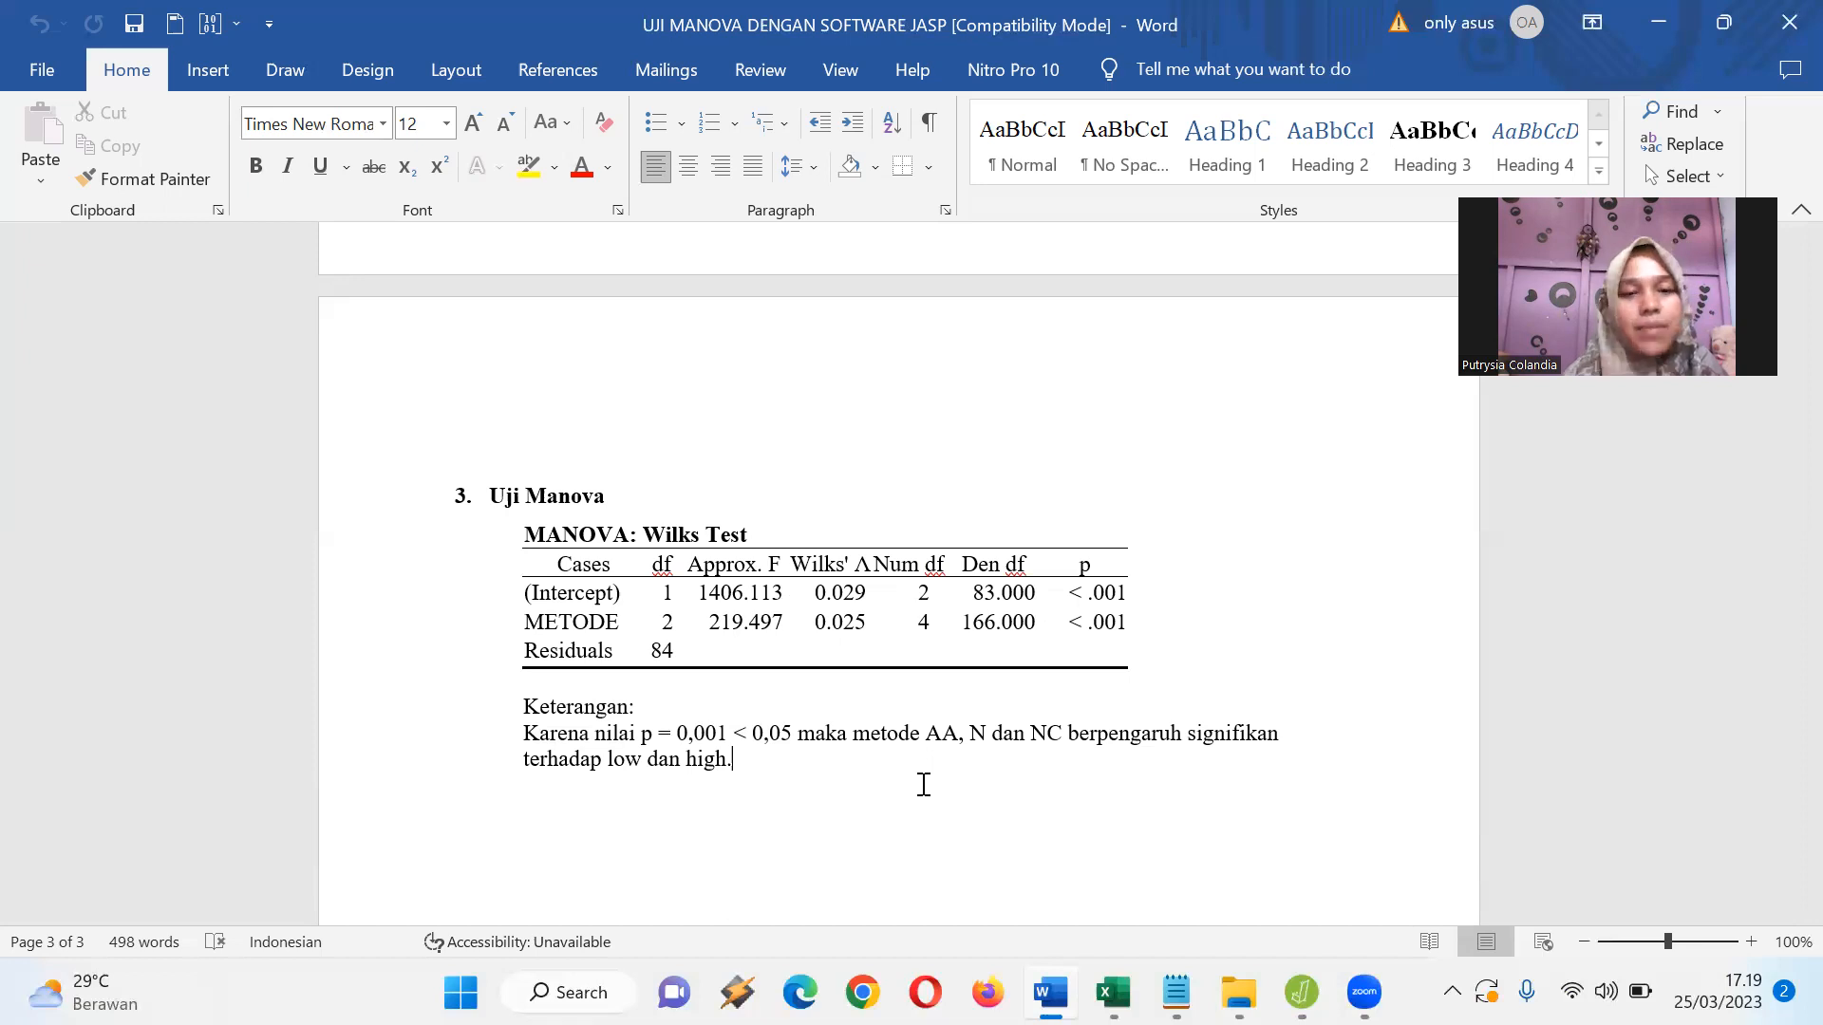
Go back over the normality and homogeneity interpretations against the p-value criteria, ending at the Wilks test conclusion.
scroll(986, 738, "up", 10)
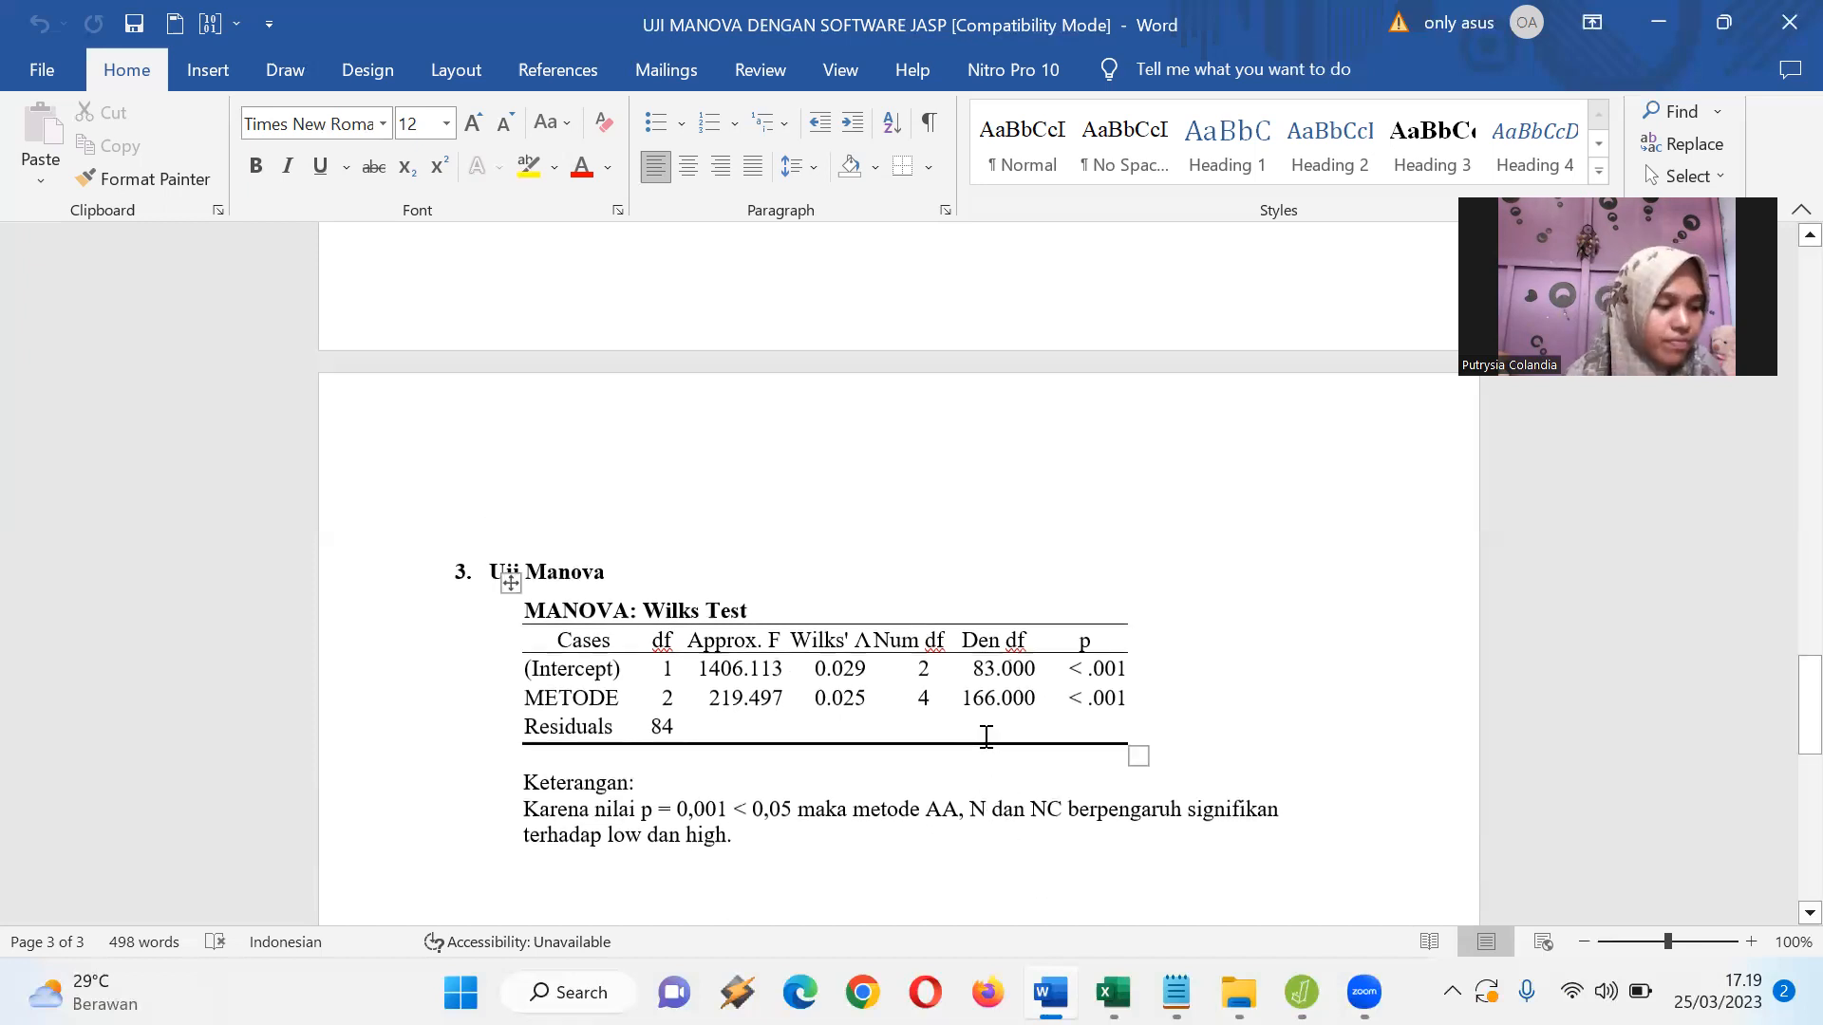
scroll(986, 737, "up", 4)
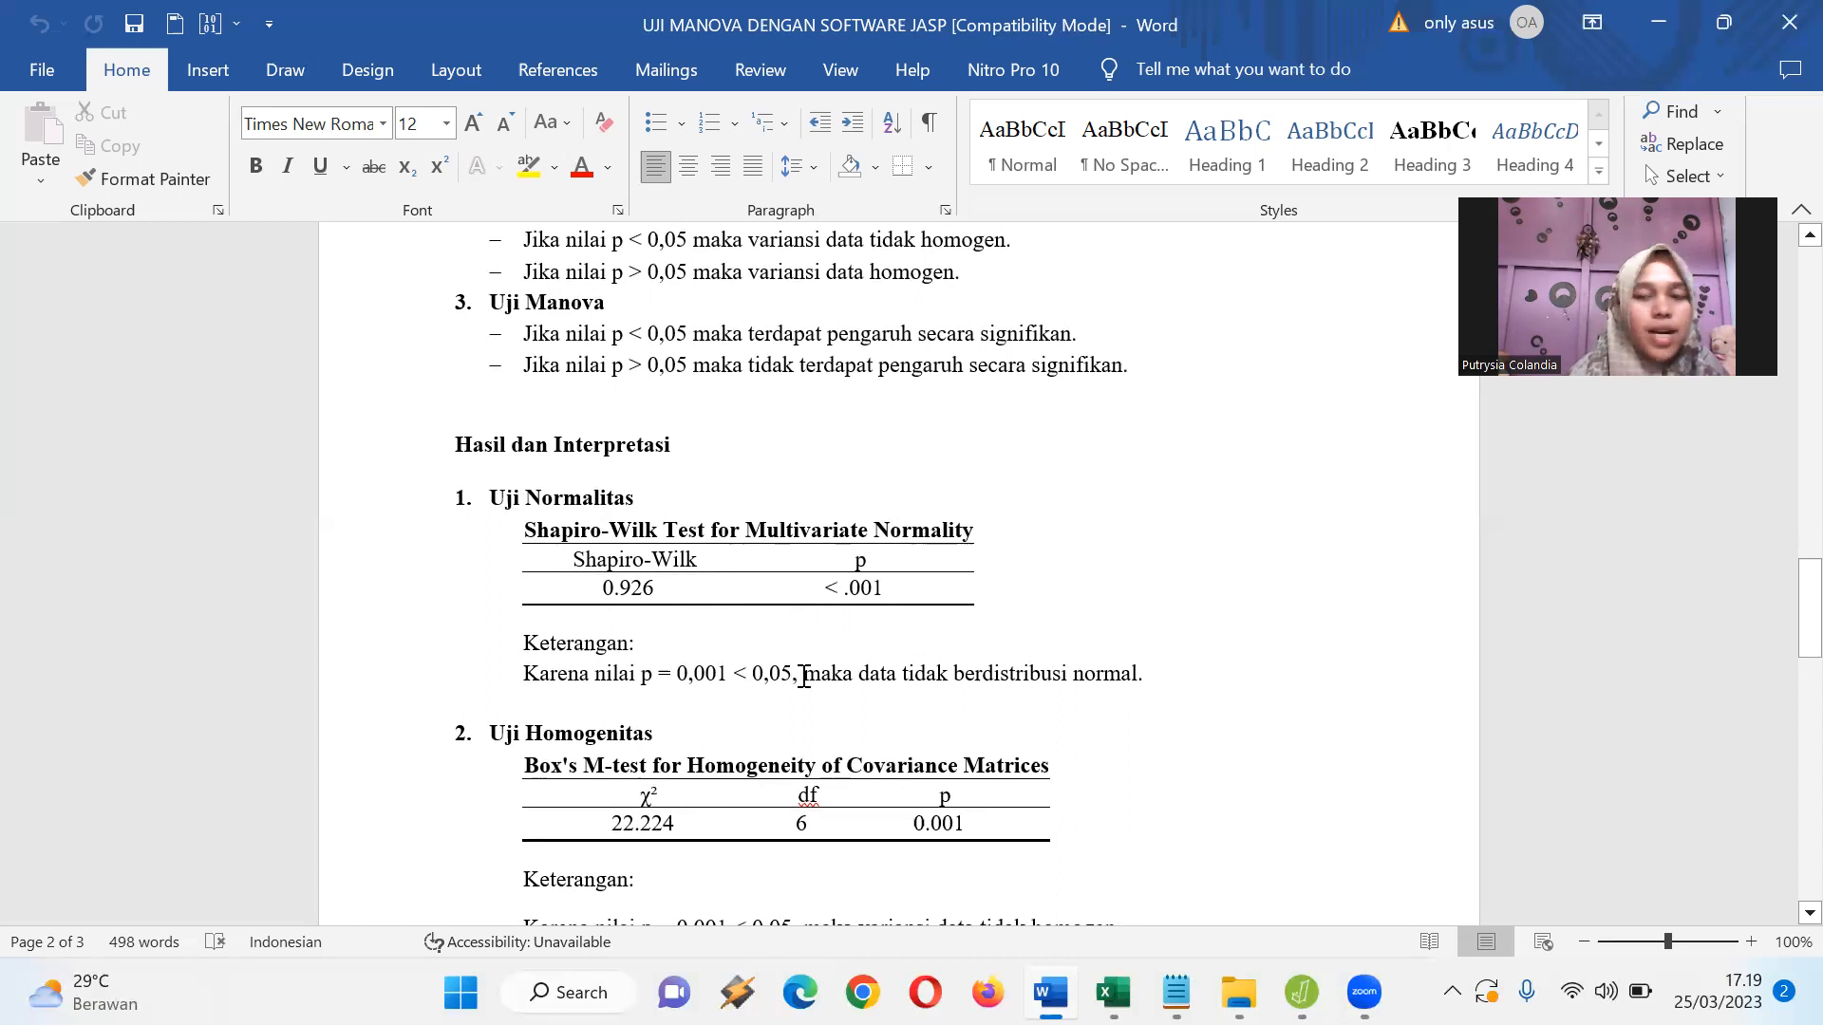
scroll(804, 676, "down", 2)
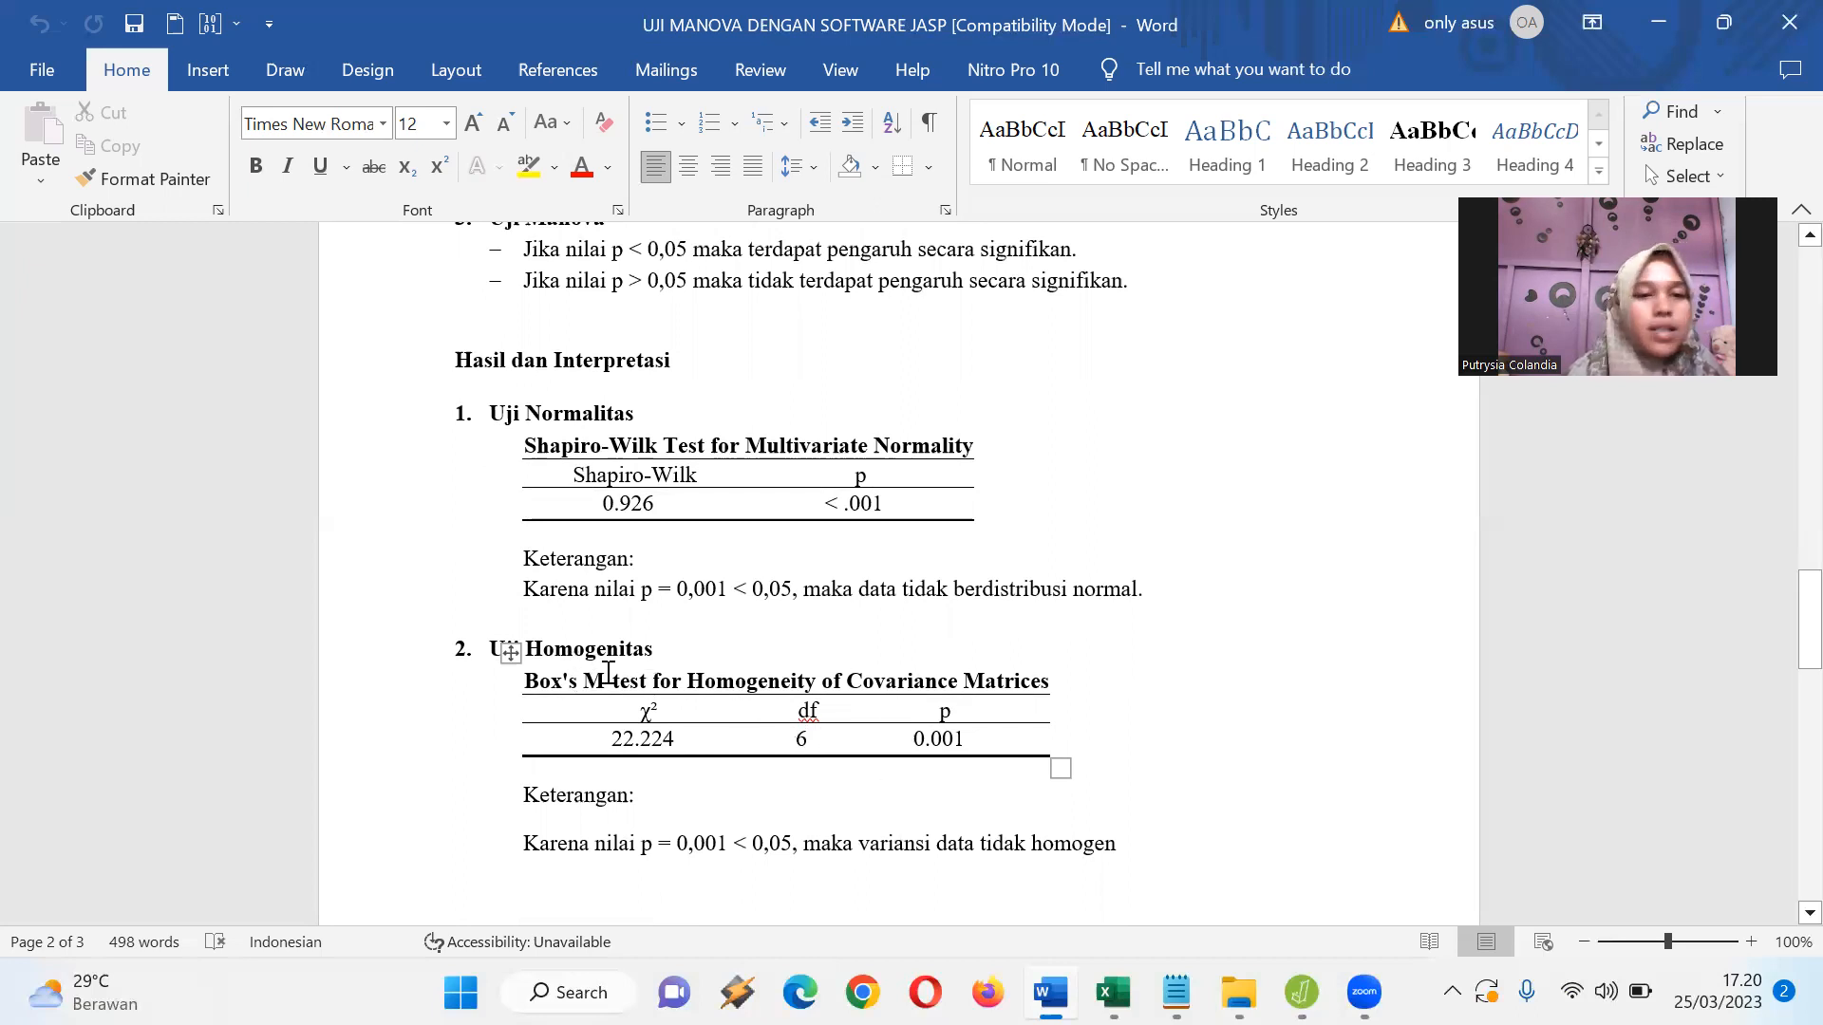
scroll(618, 714, "down", 1)
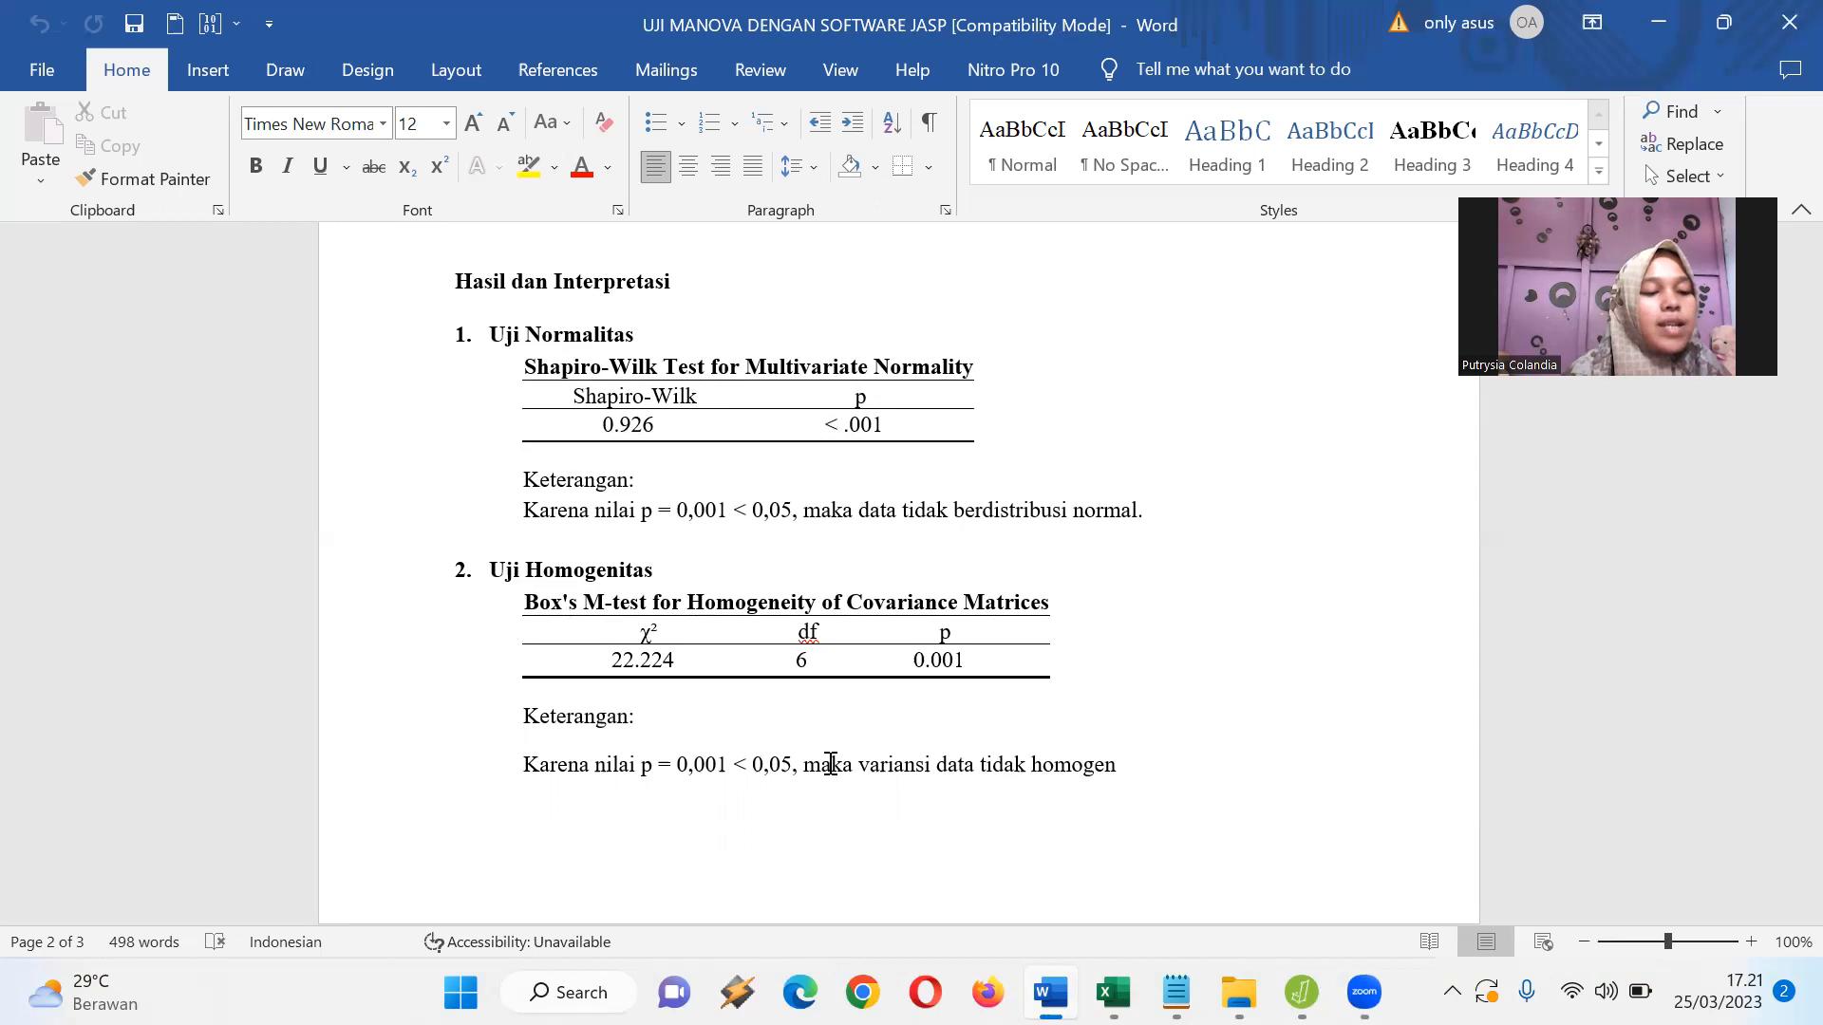
scroll(801, 672, "down", 10)
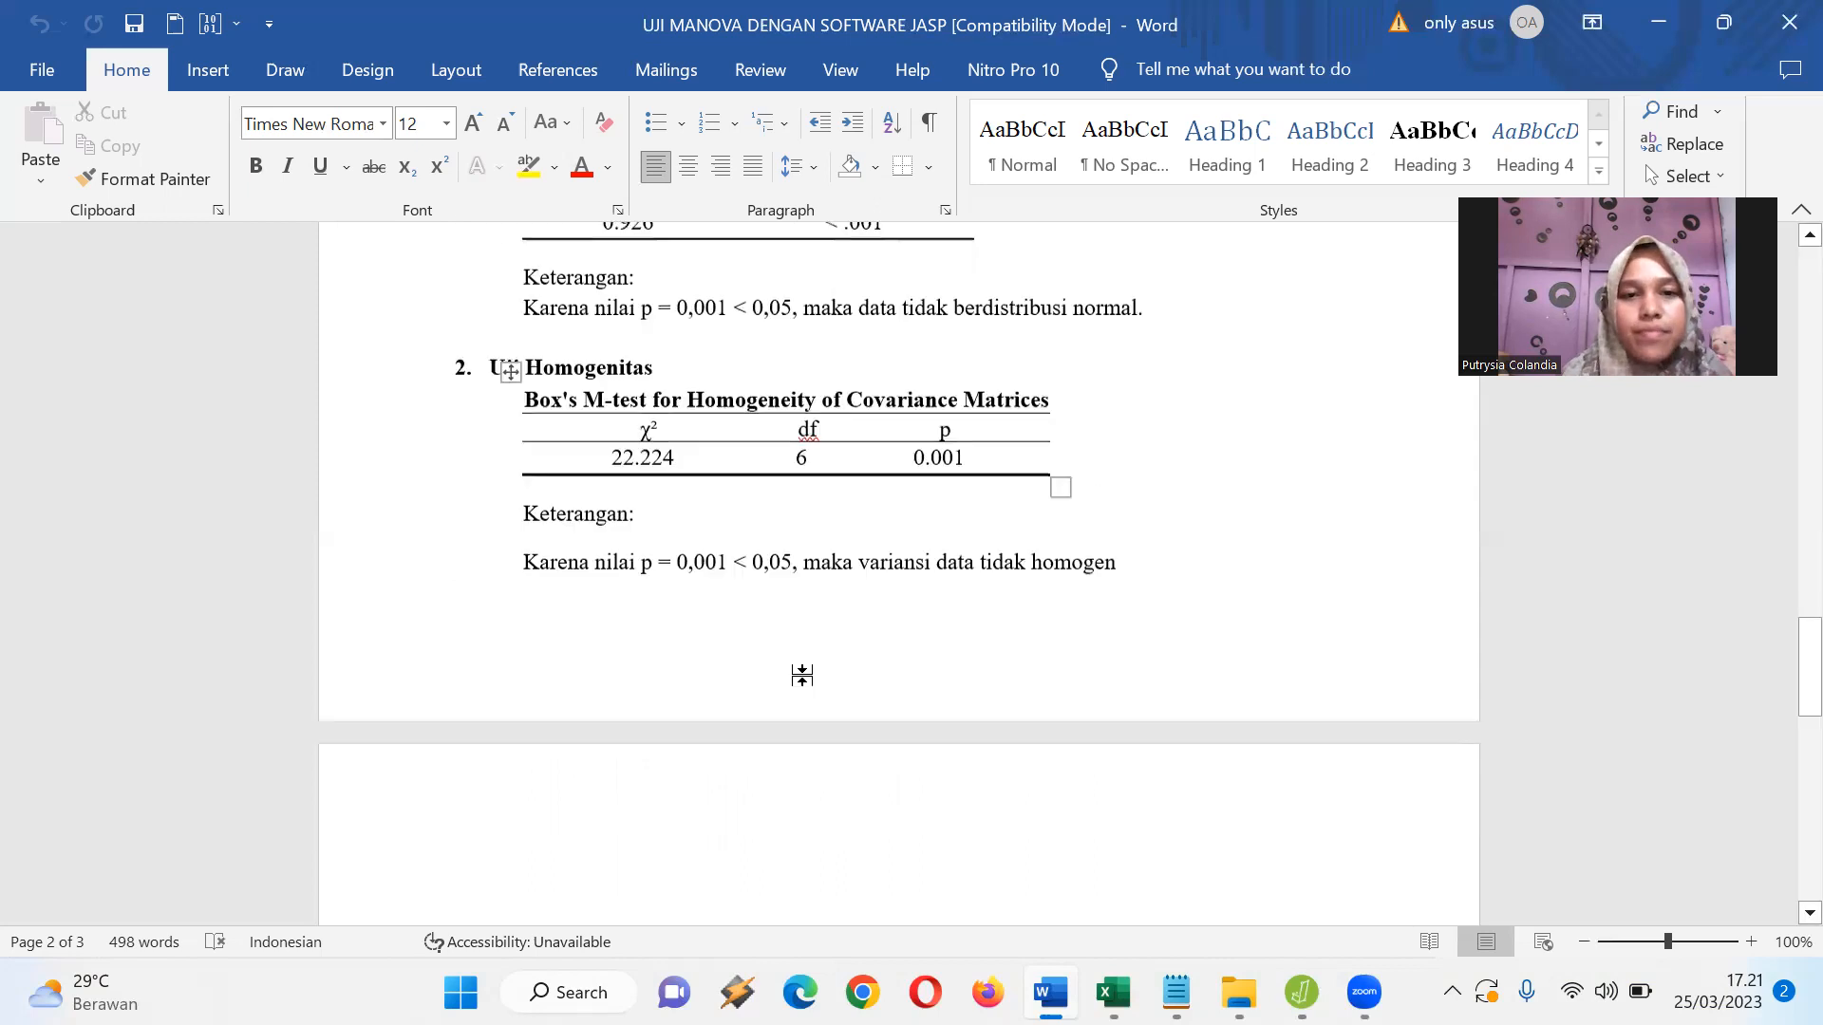
scroll(802, 674, "down", 1)
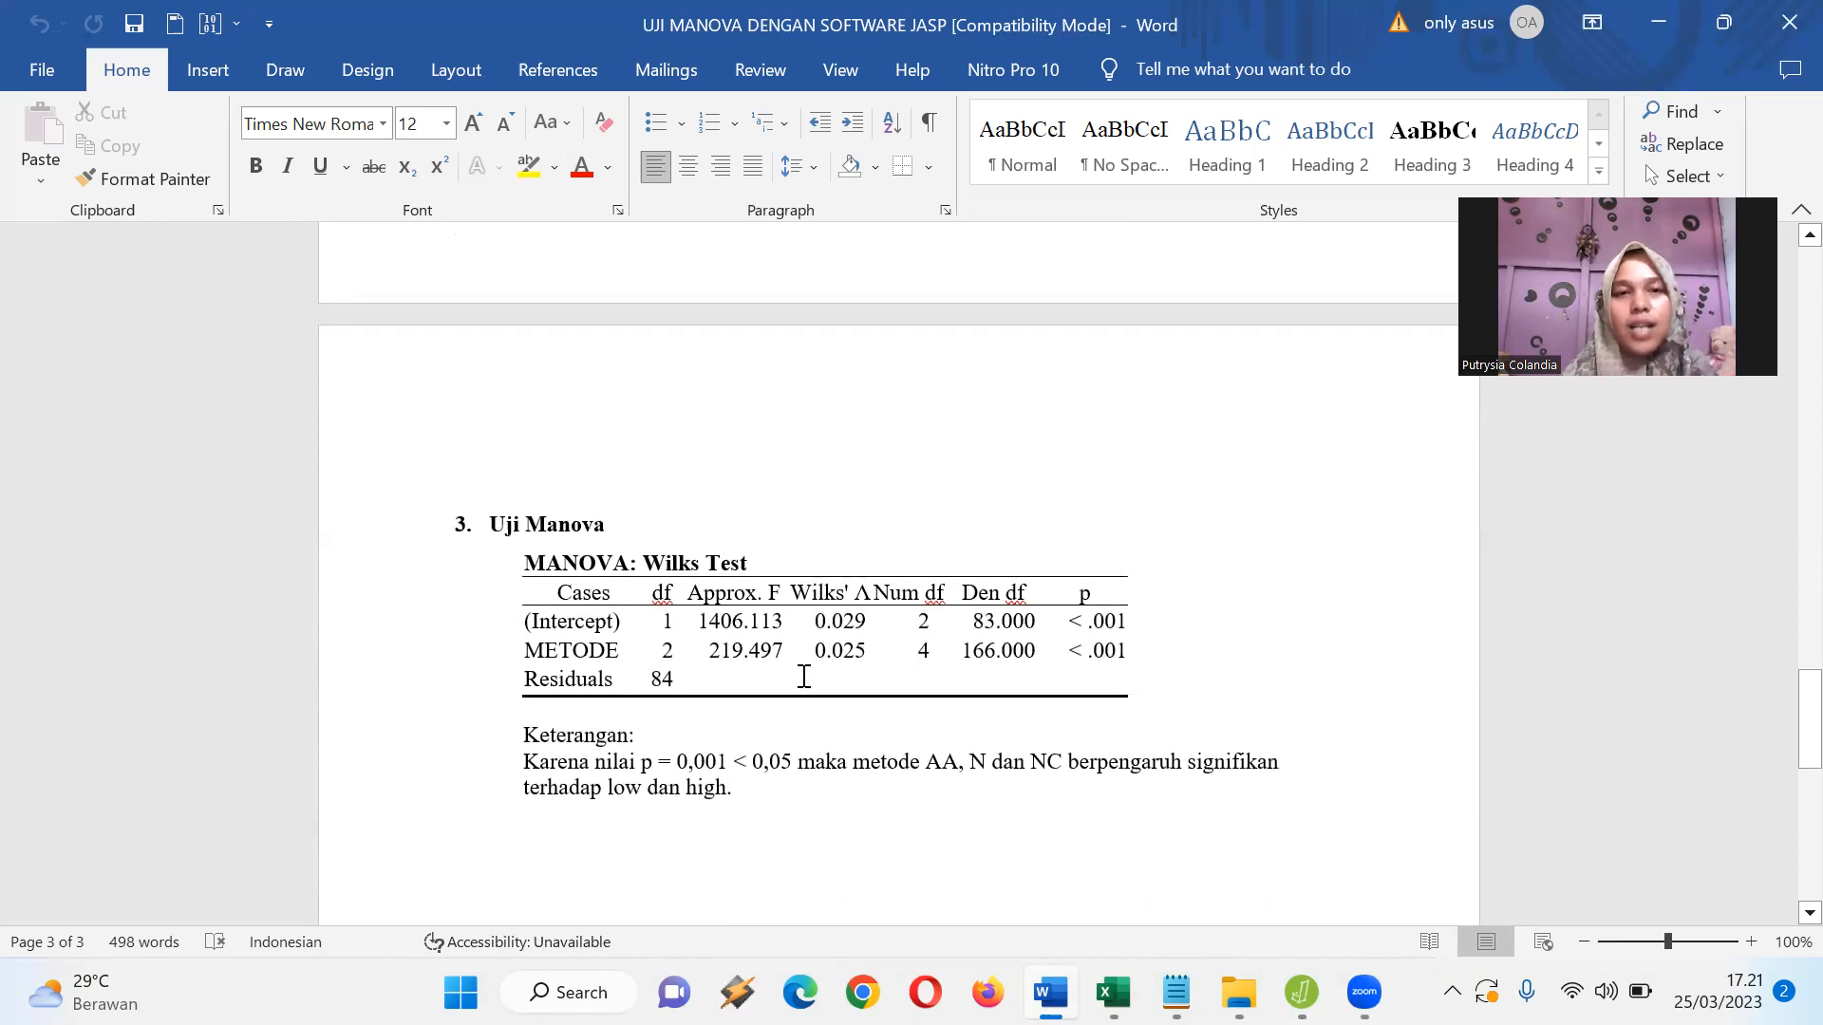
scroll(846, 540, "up", 2)
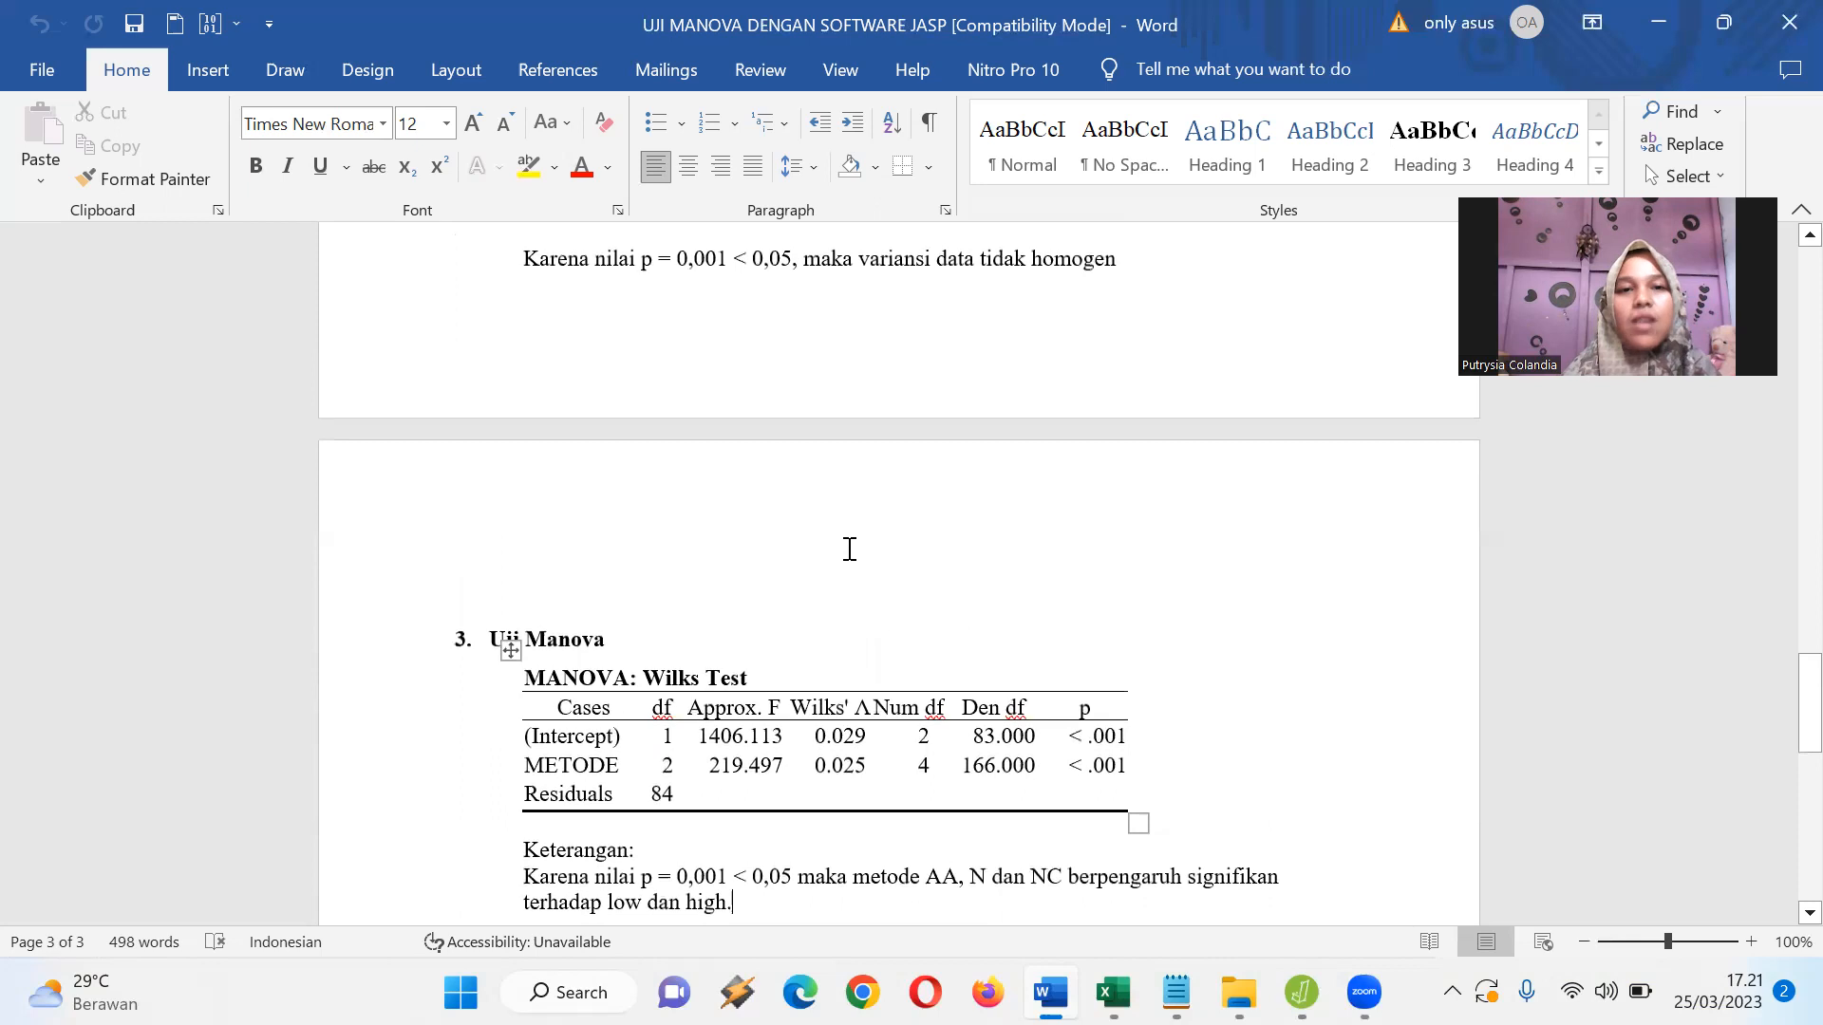